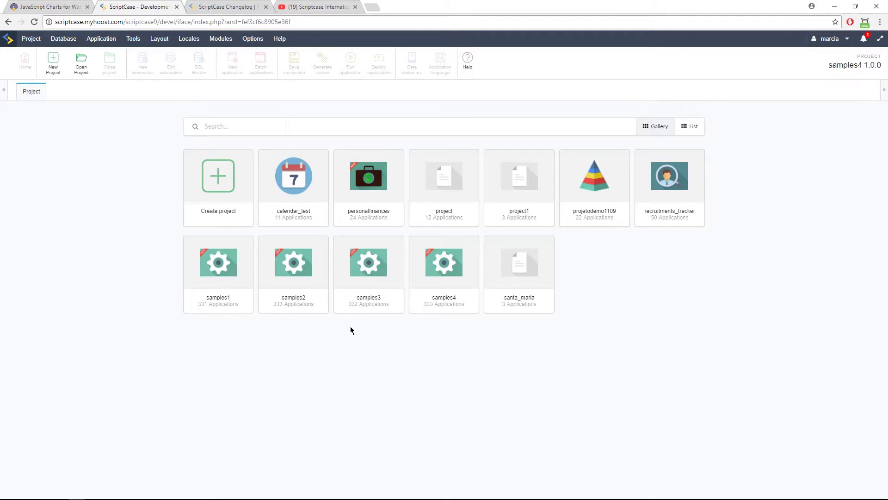
Check the ScriptCase changelog, then return to the ScriptCase project gallery.
left_click(220, 7)
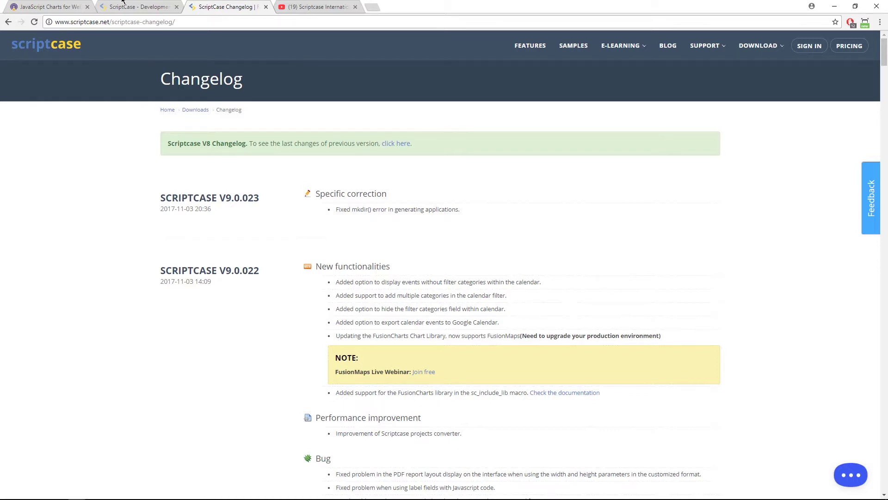
left_click(121, 6)
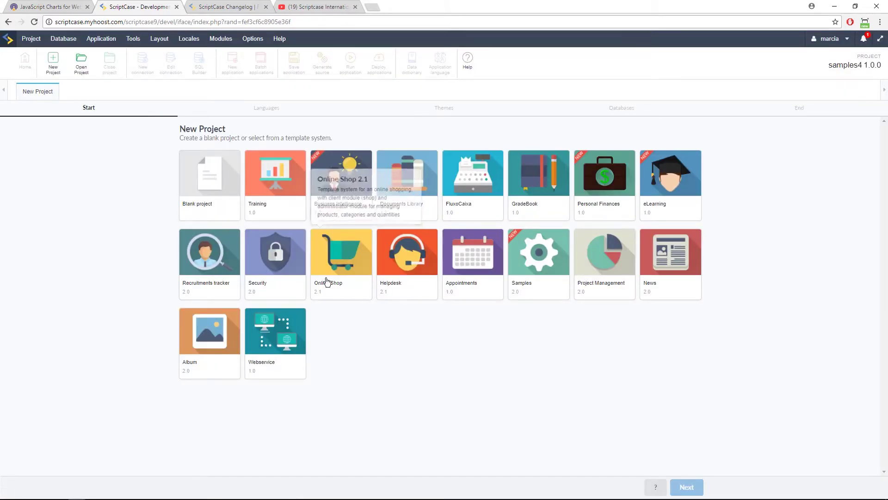
Create project samples5 from the Samples template with default SQLite, generate source code, then open the samples page.
left_click(543, 253)
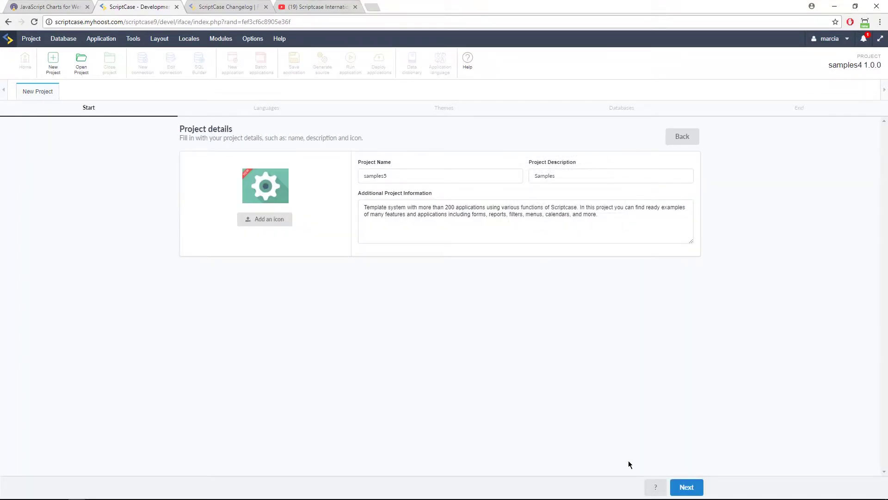
left_click(691, 486)
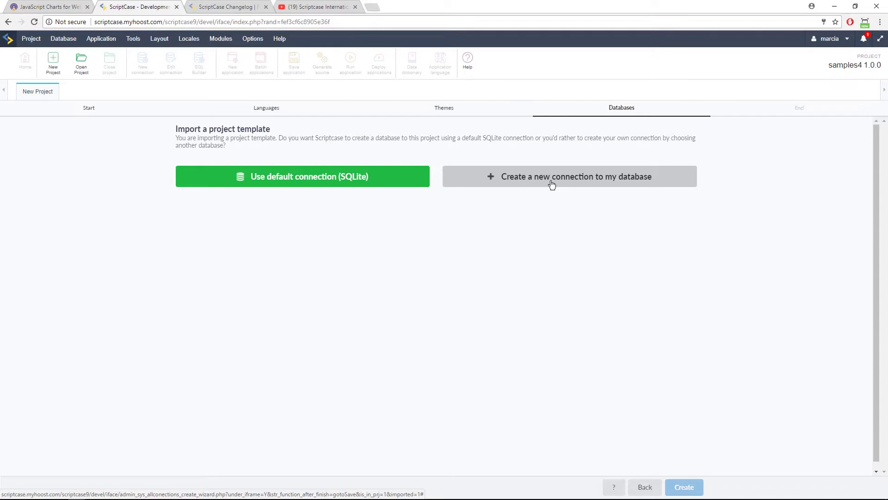
left_click(338, 180)
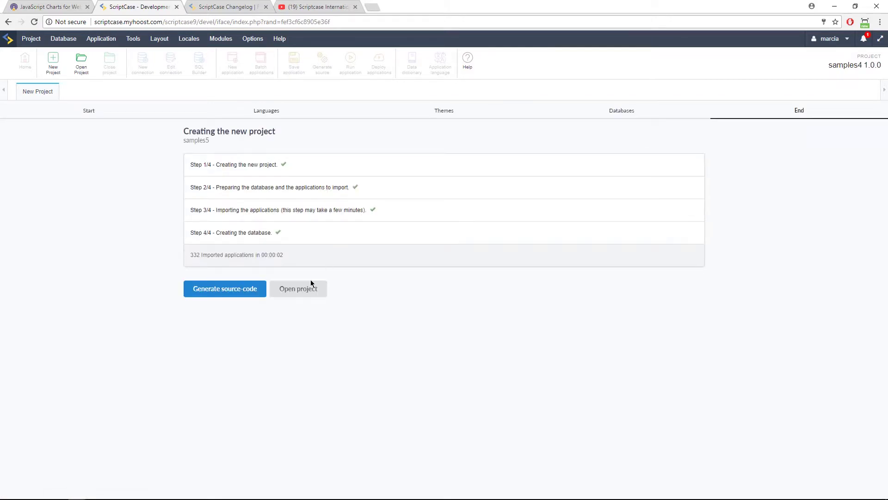
left_click(253, 296)
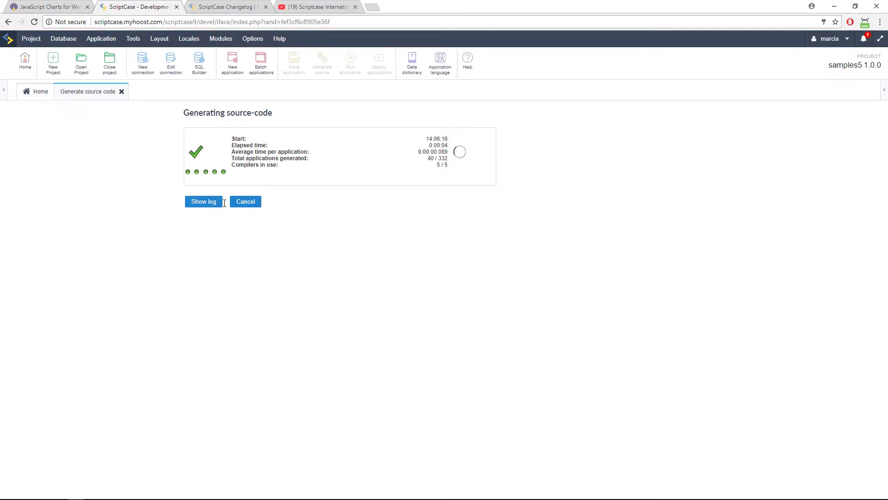
left_click(210, 11)
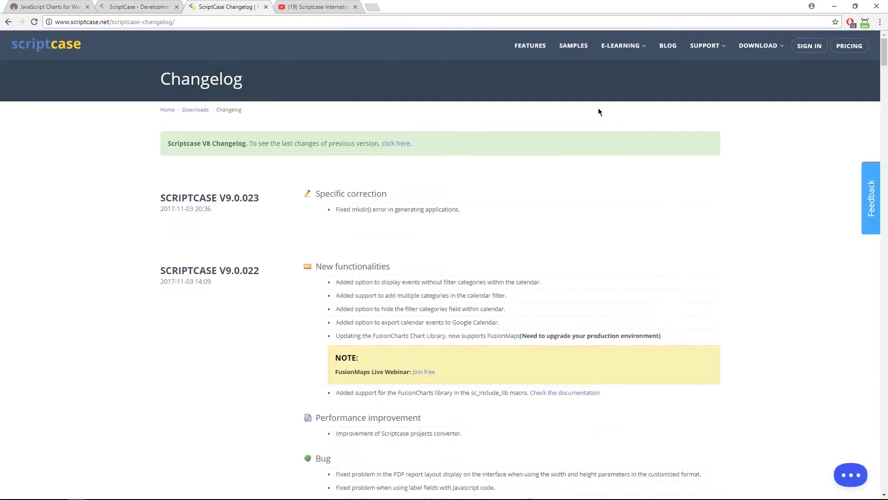
left_click(574, 46)
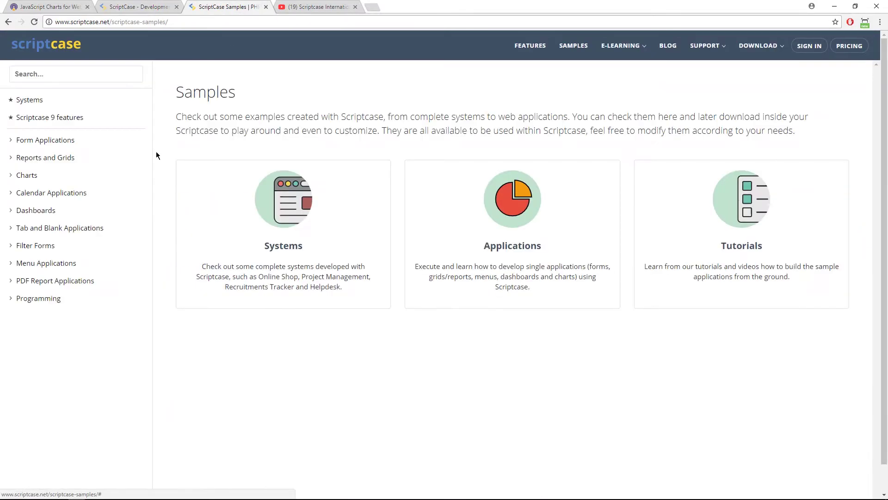
Browse the Reports and Grids and Systems samples, then return to the finished 332-application generation.
left_click(52, 158)
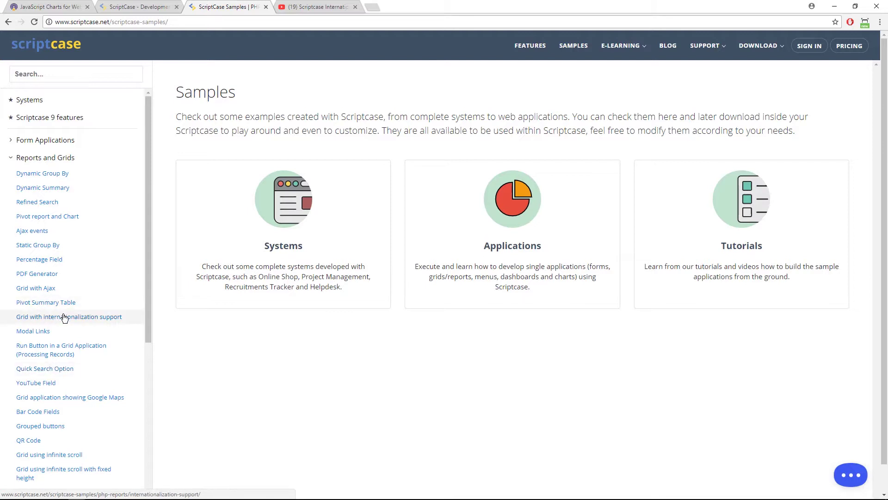
left_click(37, 103)
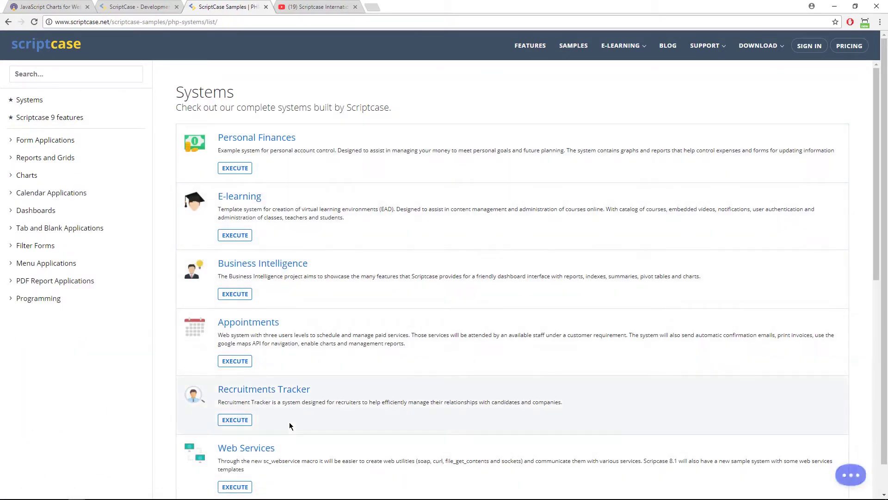
left_click(148, 7)
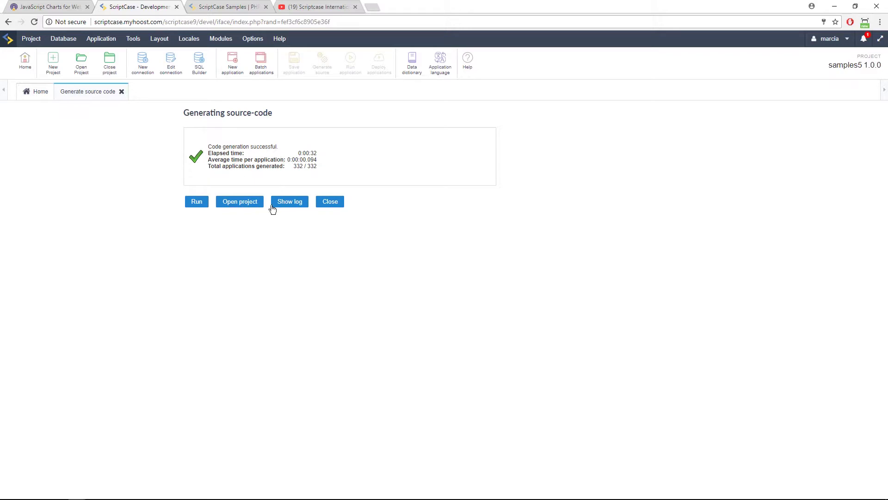
Open samples5 and run the maps application from the Programming folder.
left_click(241, 205)
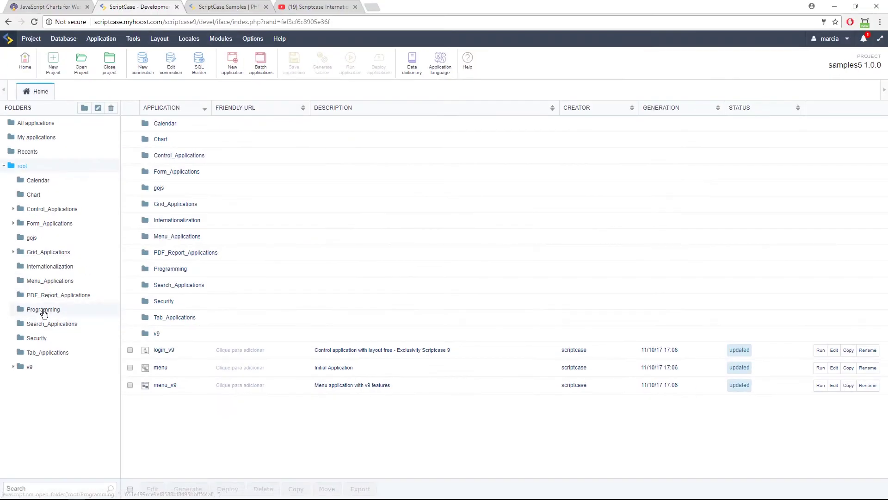
left_click(43, 310)
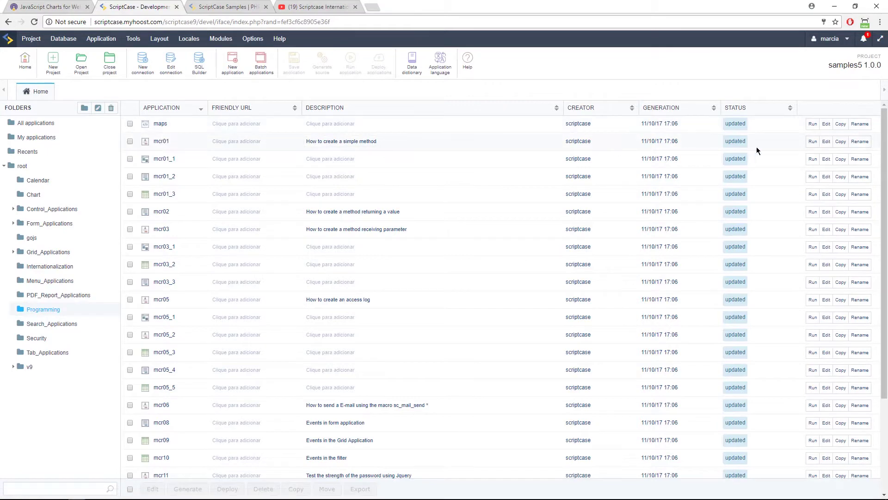
left_click(813, 124)
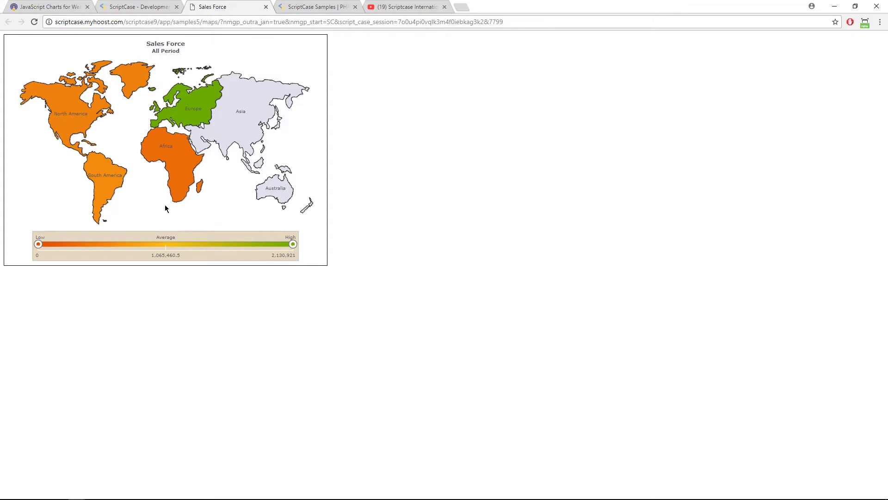
Glance at the FusionCharts site, then return to samples5 and start a new application.
left_click(120, 7)
left_click(133, 38)
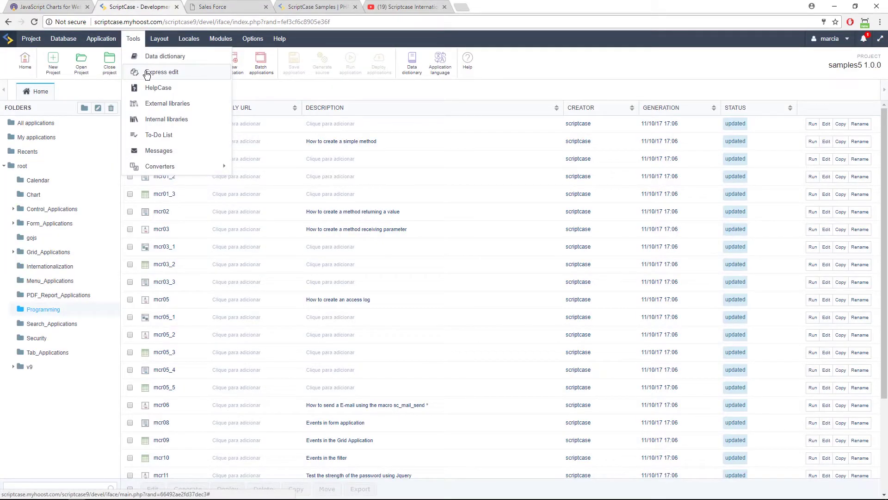
left_click(60, 7)
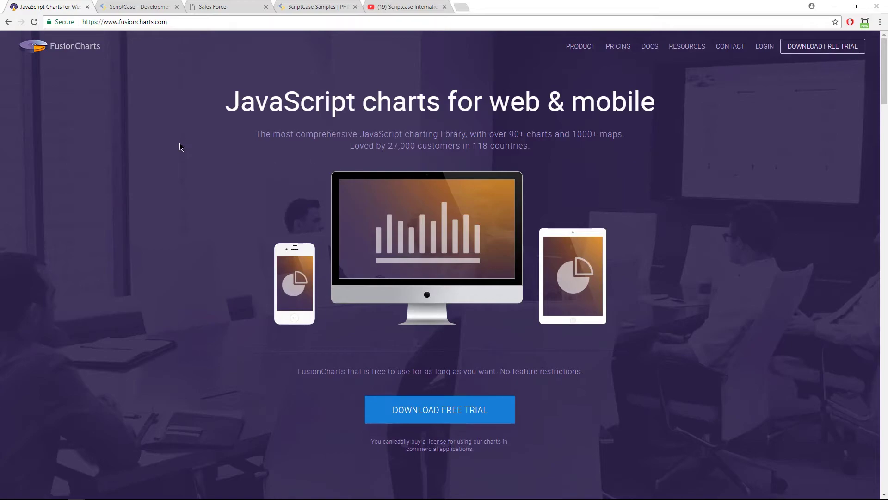
left_click(141, 6)
left_click(232, 62)
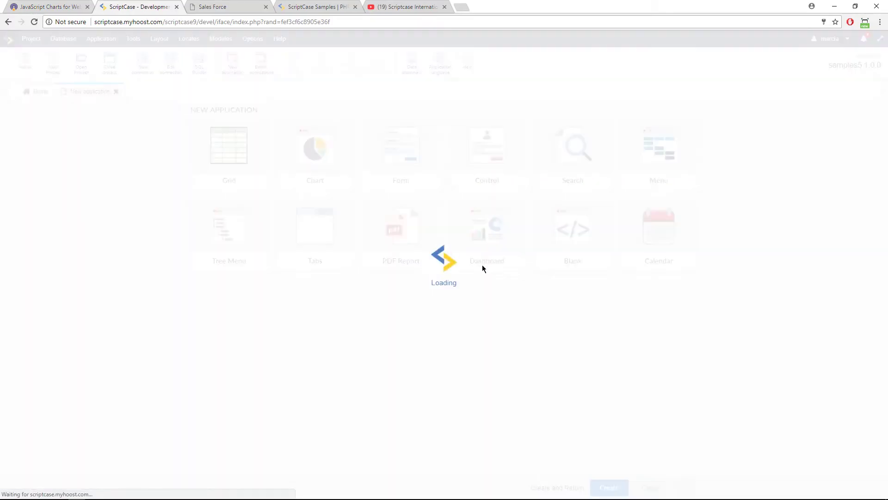
Create a Chart application based on the sales table.
left_click(349, 182)
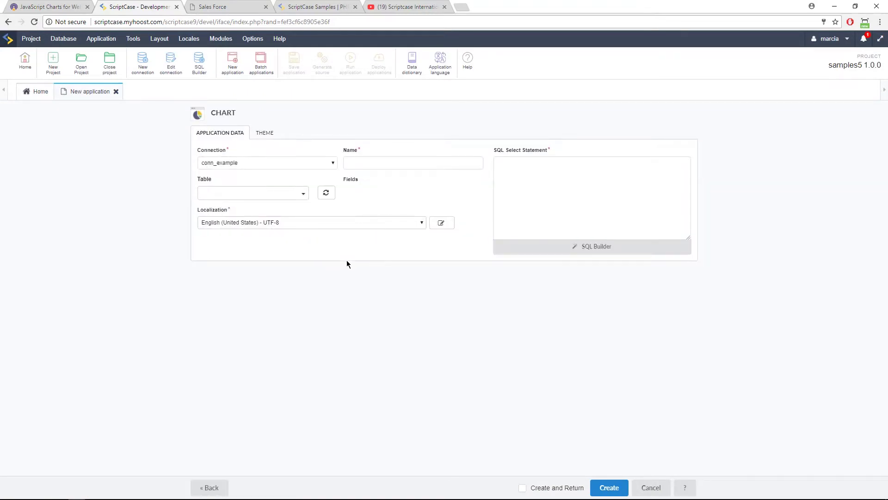
left_click(285, 193)
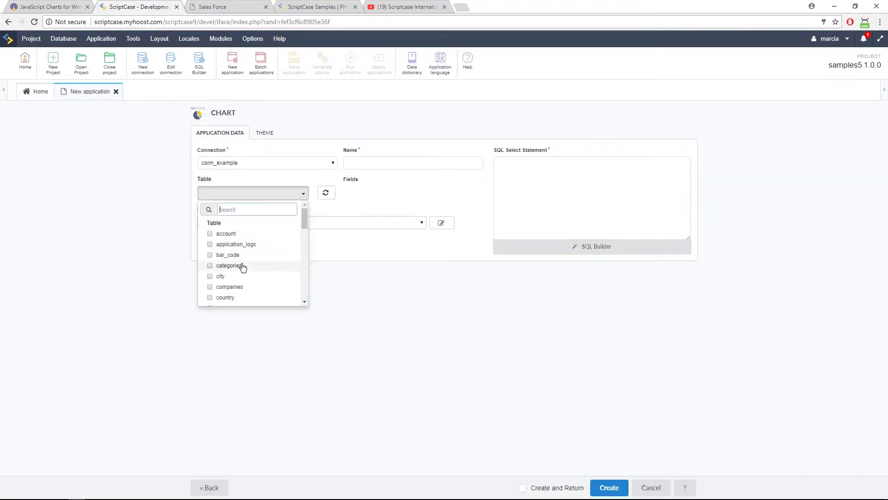
type("sal")
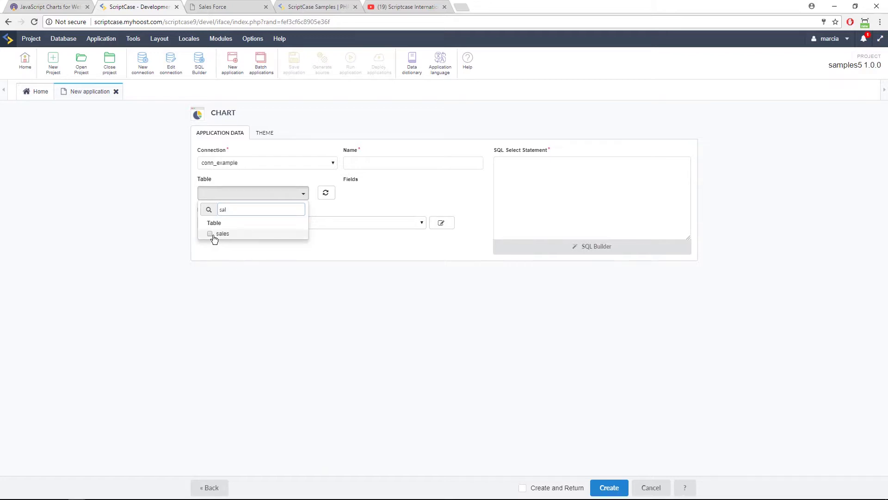
left_click(214, 234)
left_click(607, 486)
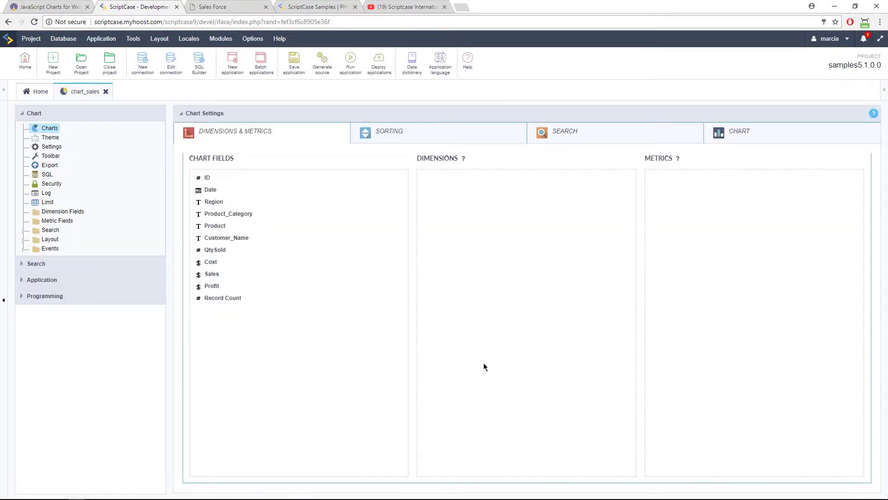
Make Product_Category and Sales the dimensions and Sales the metric, then run the chart.
left_click_drag(266, 219, 444, 199)
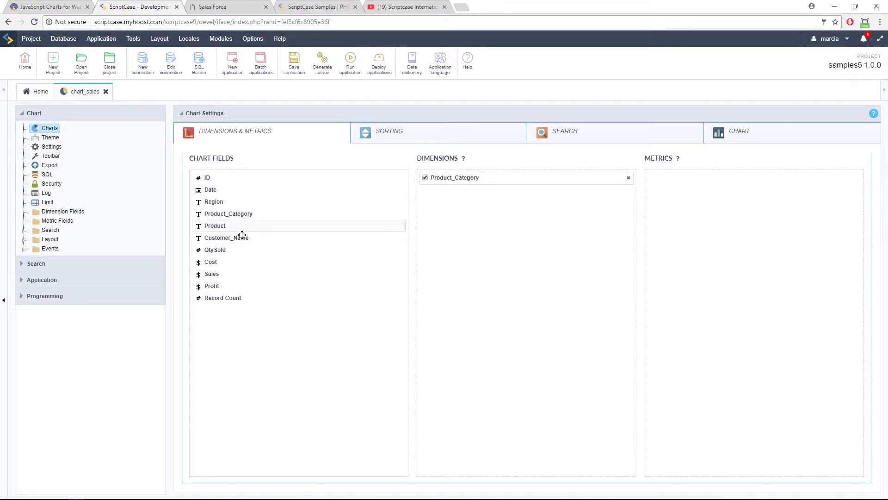
left_click_drag(240, 273, 421, 259)
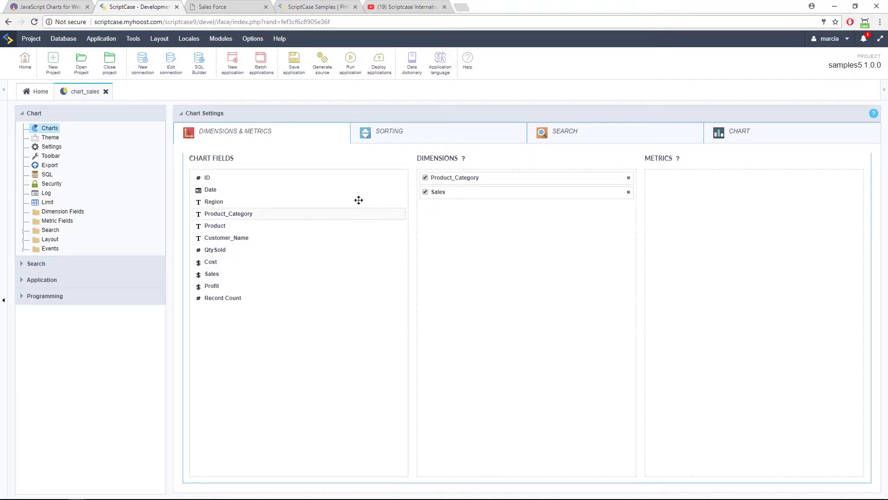
left_click_drag(246, 274, 652, 233)
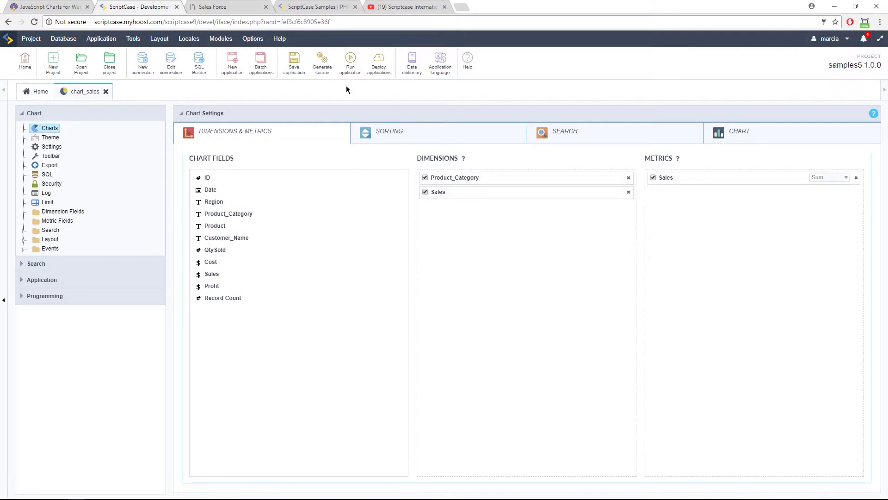
left_click(350, 62)
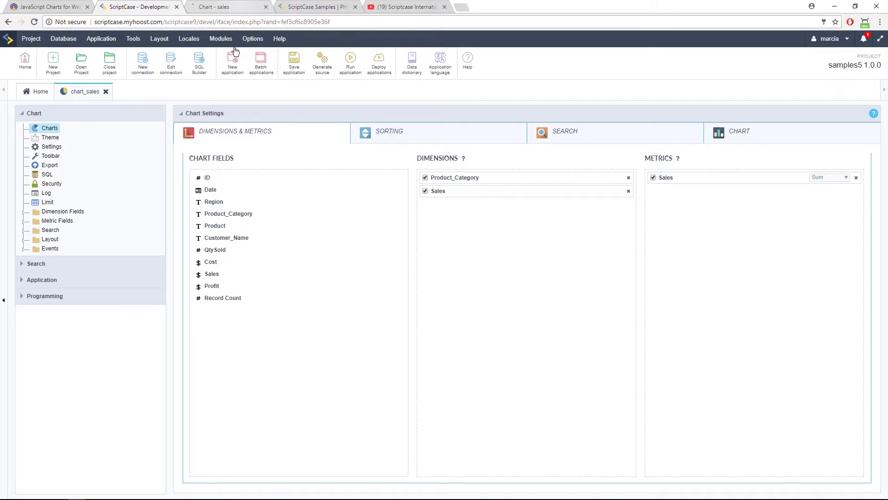
left_click(227, 12)
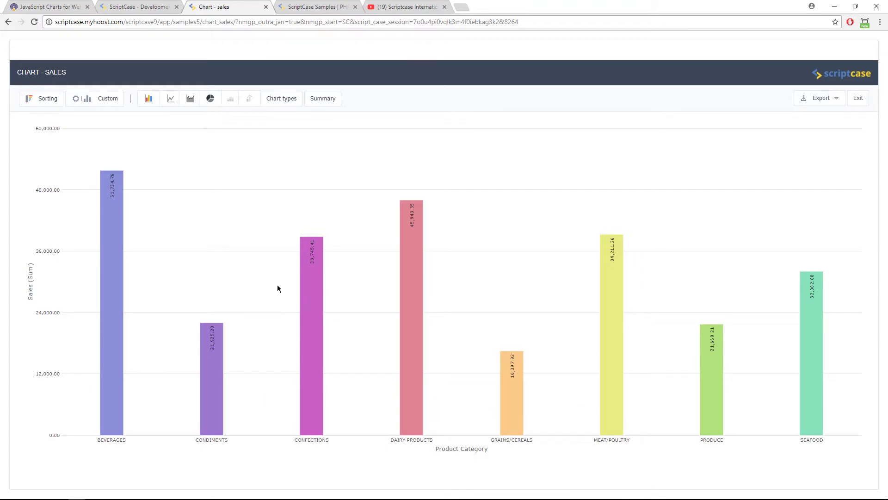
Browse the chart types, show the Dimensions and Metrics panel, then go to the YouTube playlists.
left_click(281, 99)
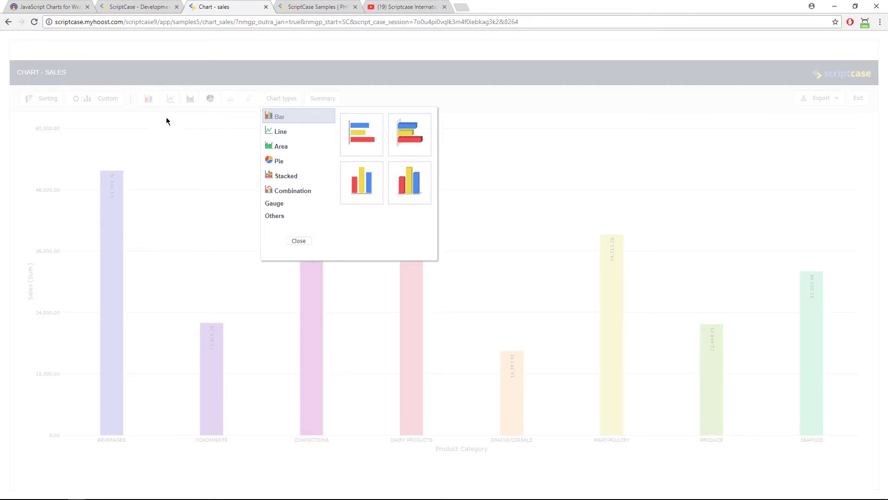
left_click(298, 241)
left_click(99, 98)
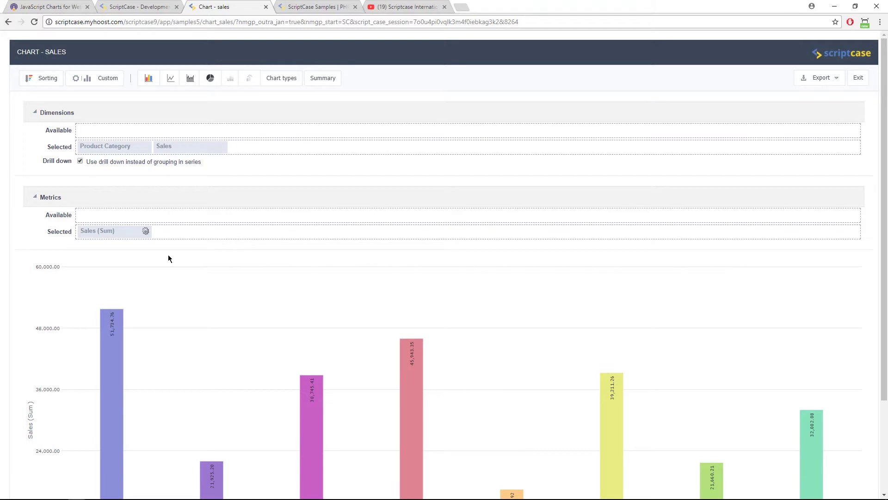
left_click(398, 7)
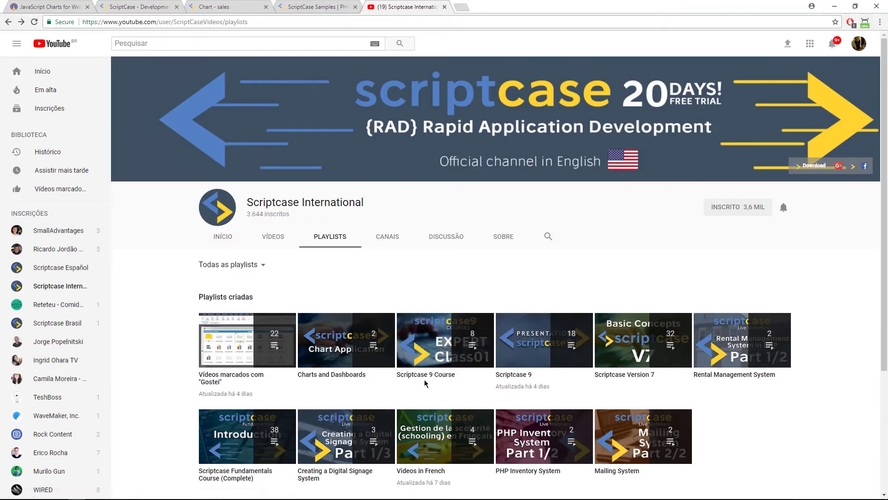
Open the Charts and Dashboards playlist, pause the video, and go to the ScriptCase samples page.
left_click(350, 379)
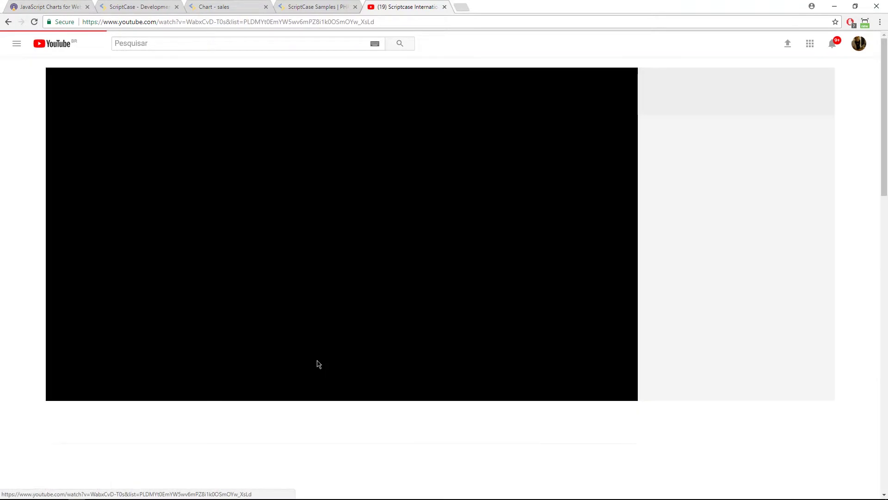
left_click(78, 395)
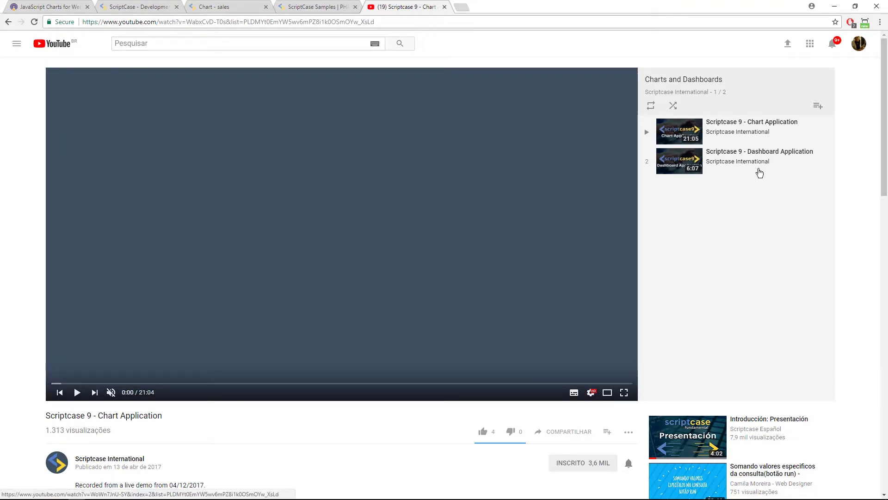
left_click(296, 7)
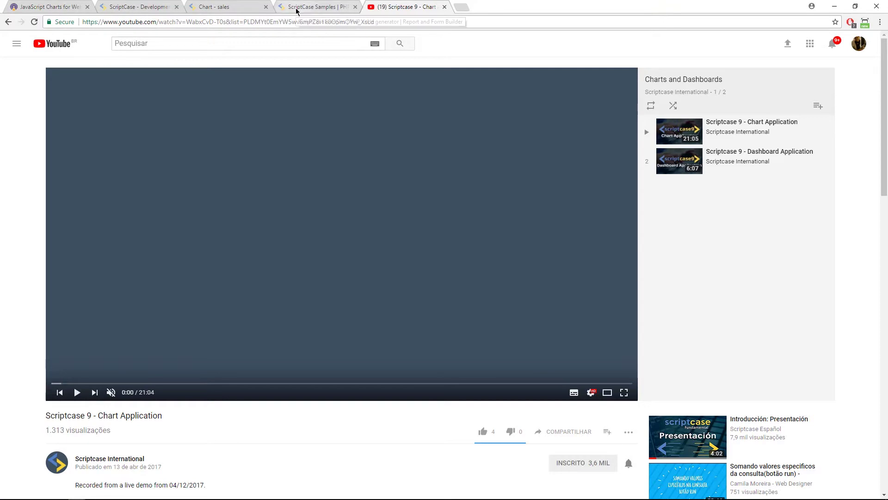
Review chart_sales chart settings and Theme preview chart types, then go to the FusionCharts homepage.
left_click(137, 8)
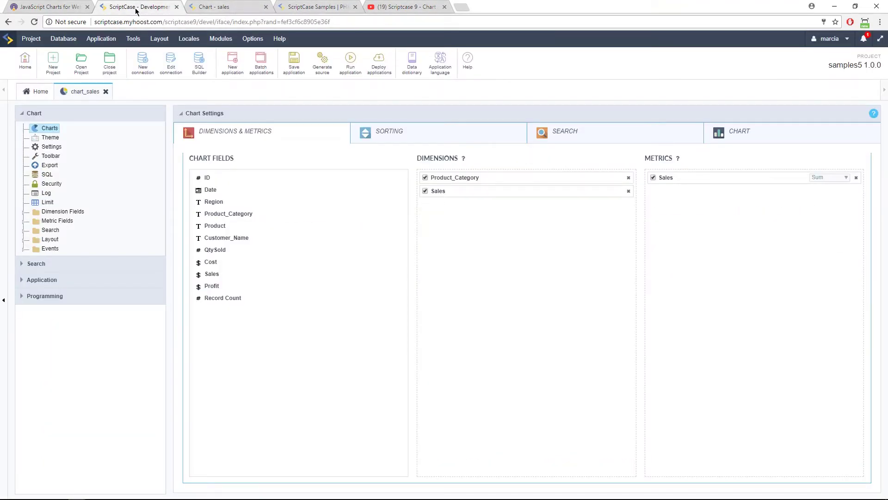
left_click(760, 136)
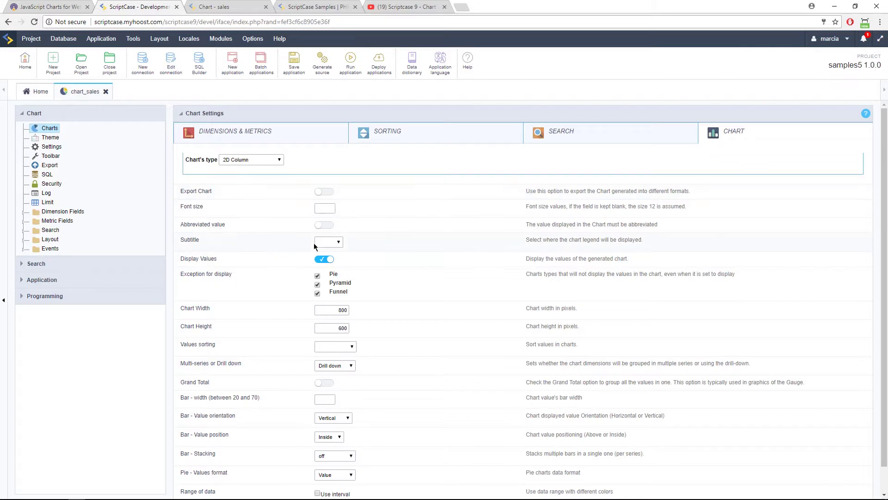
scroll(314, 243, "down", 1)
left_click(51, 138)
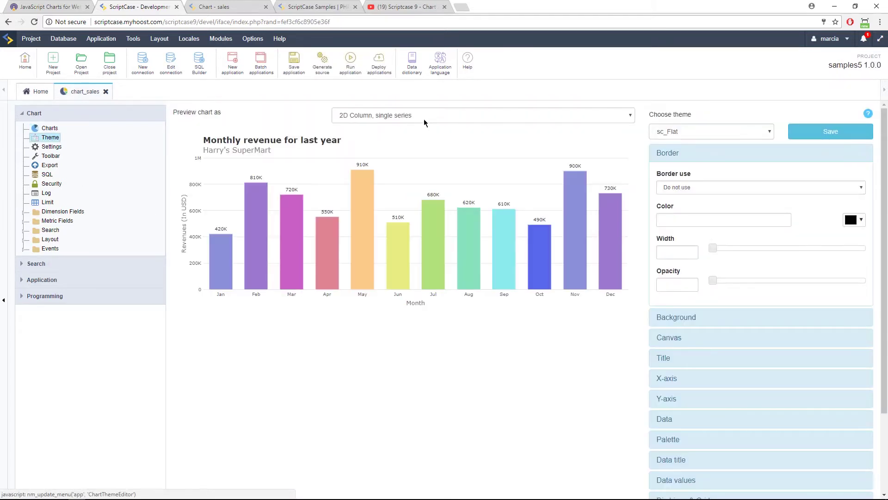
left_click(423, 118)
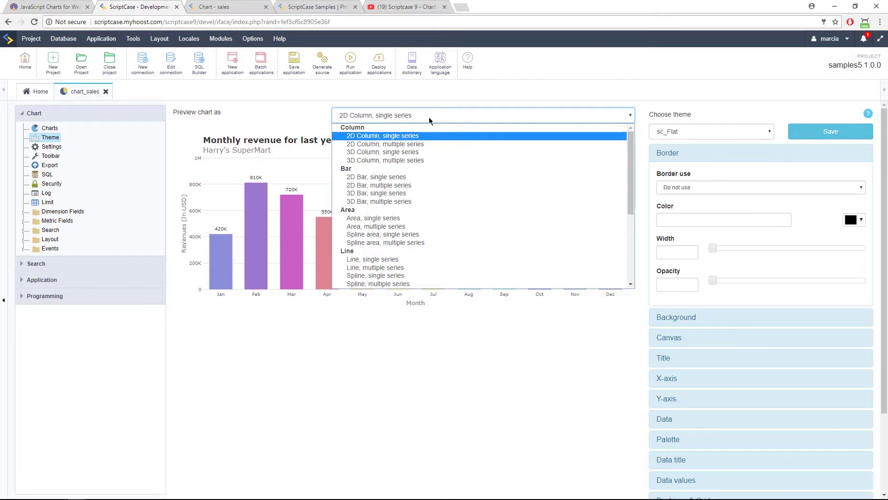
left_click(46, 7)
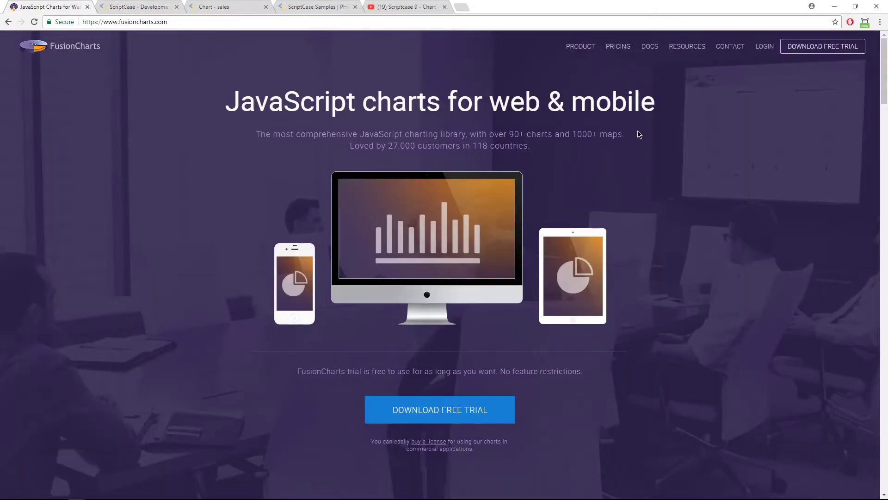
View the FusionCharts licence pricing, then return to the chart_sales theme editor.
left_click(619, 49)
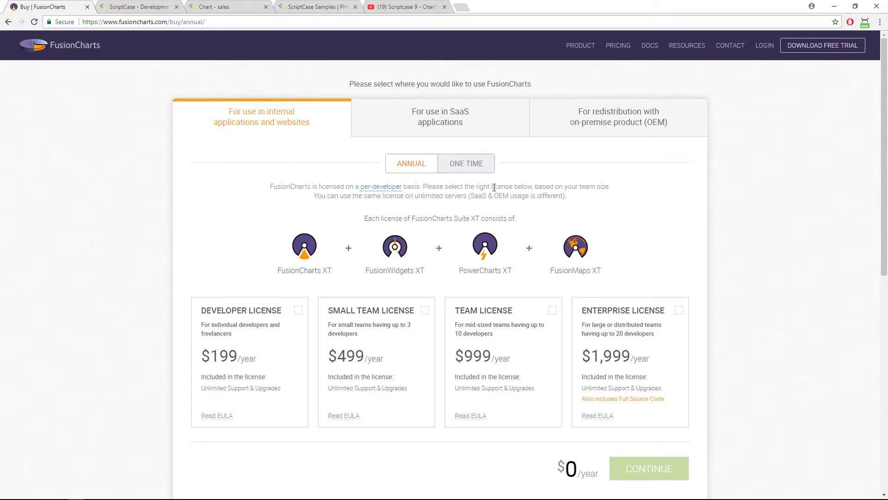
left_click(120, 6)
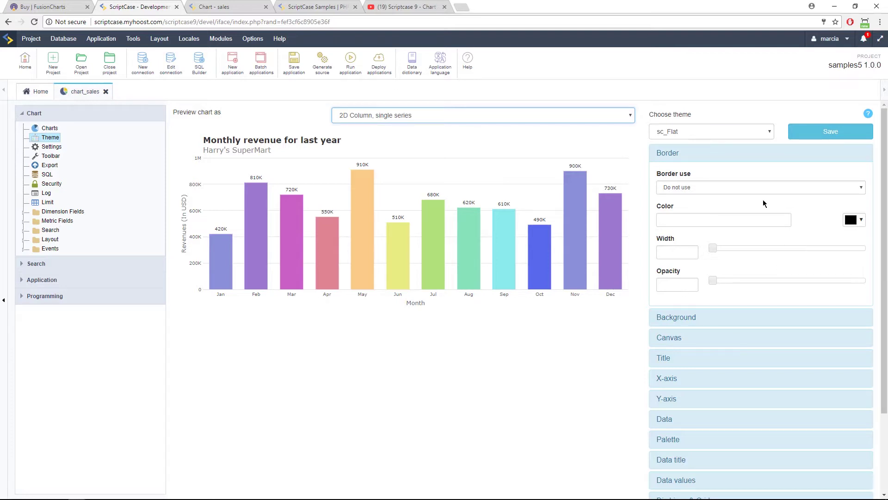
Collapse the theme editor's Border section and return to the samples5 application list.
left_click(733, 156)
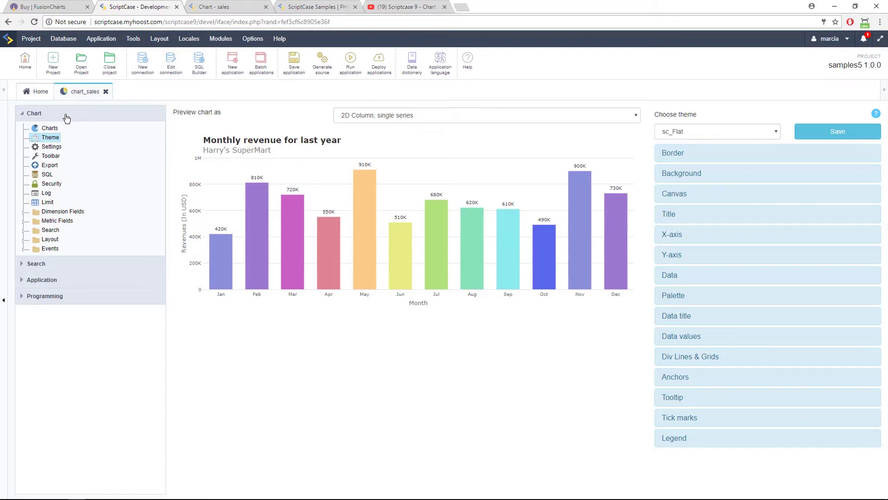
left_click(37, 95)
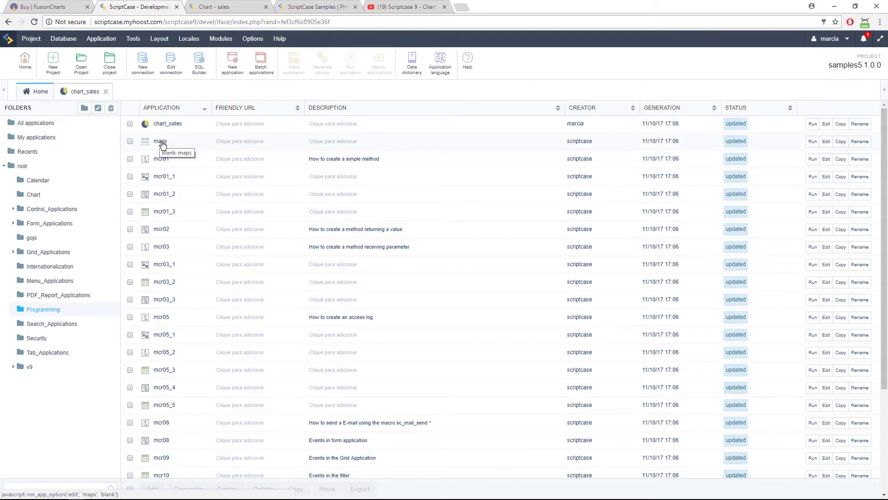
Open the maps blank app and review its sc_include_library call loading maps.php.
left_click(160, 142)
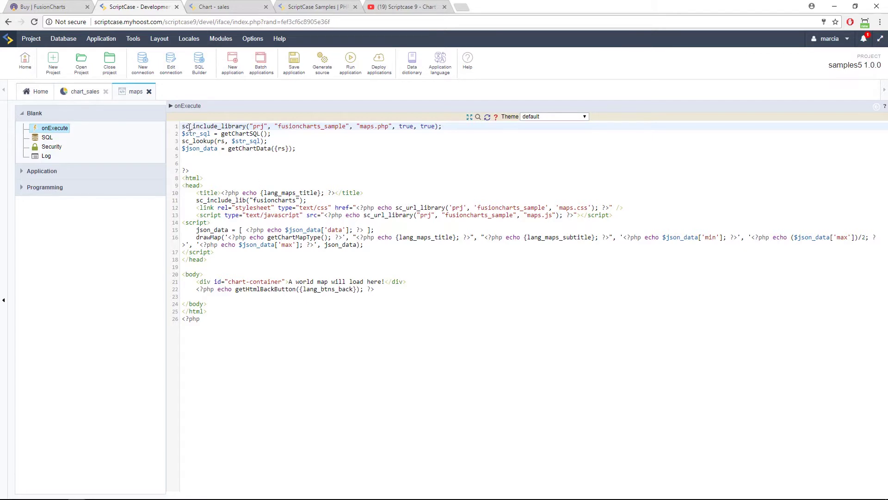
left_click_drag(182, 126, 246, 127)
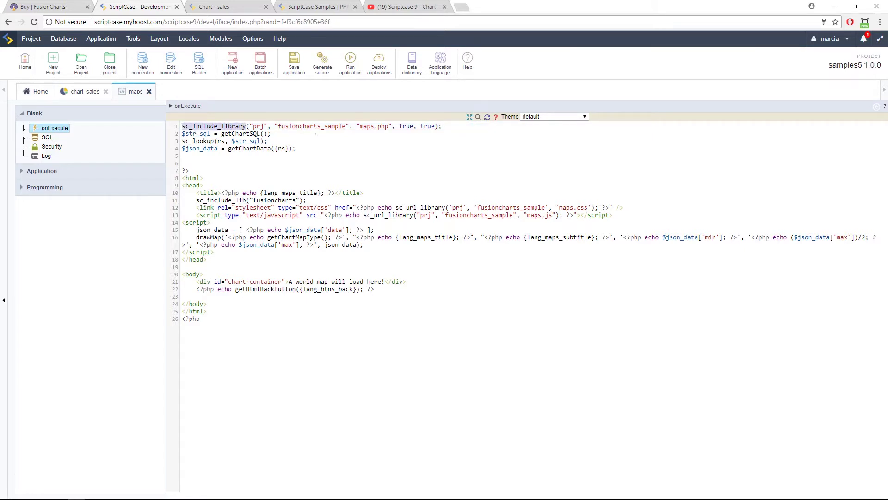
left_click_drag(359, 127, 391, 128)
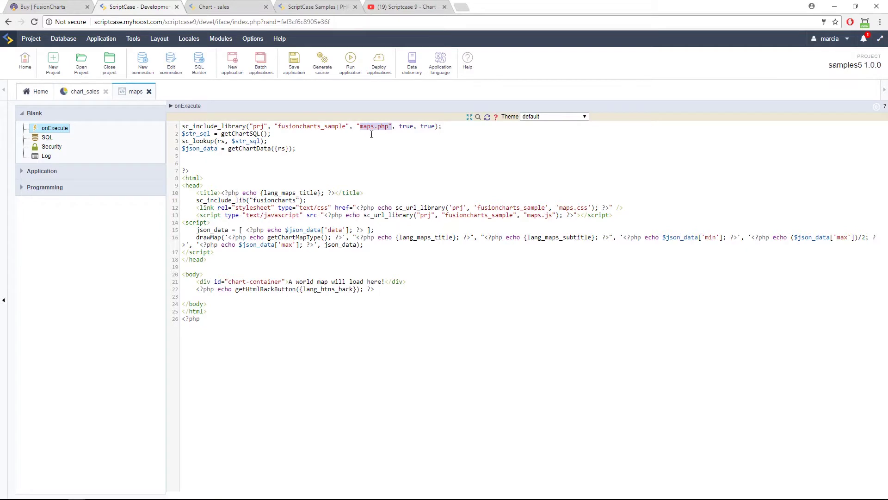
left_click(327, 153)
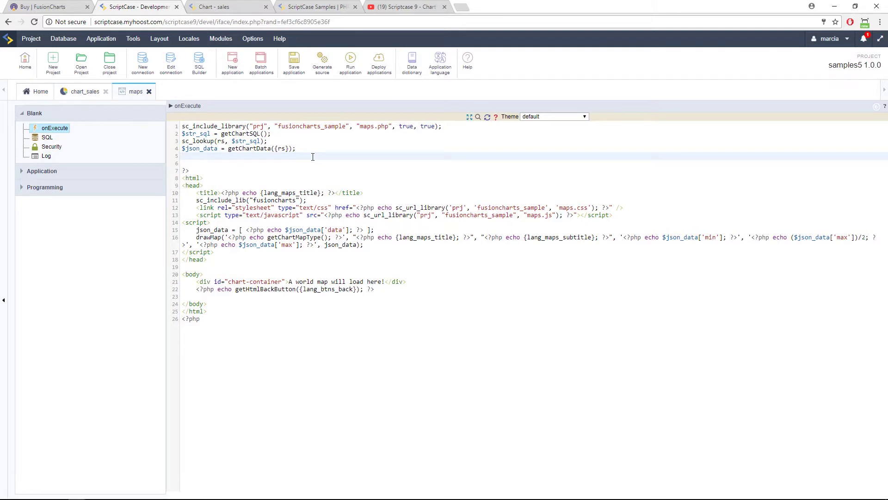
Expand Programming > PHP Methods in the app tree and re-highlight the maps.php name.
left_click(54, 188)
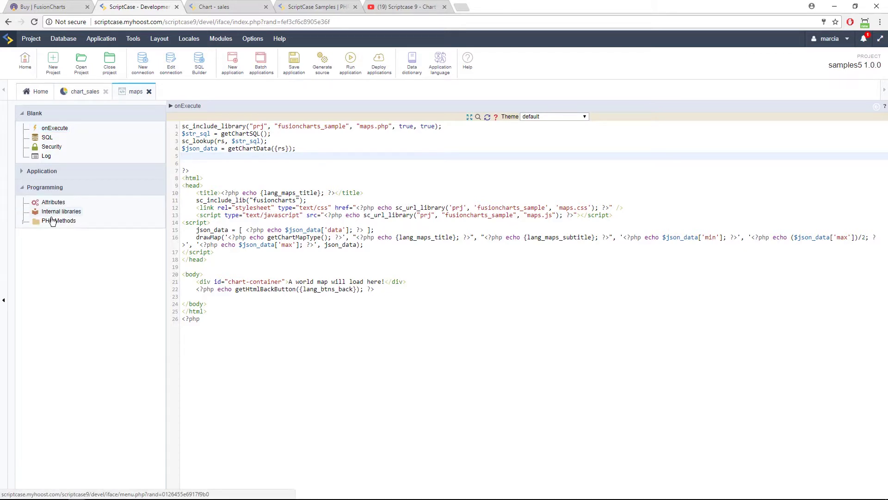
left_click(23, 223)
left_click_drag(355, 130, 389, 127)
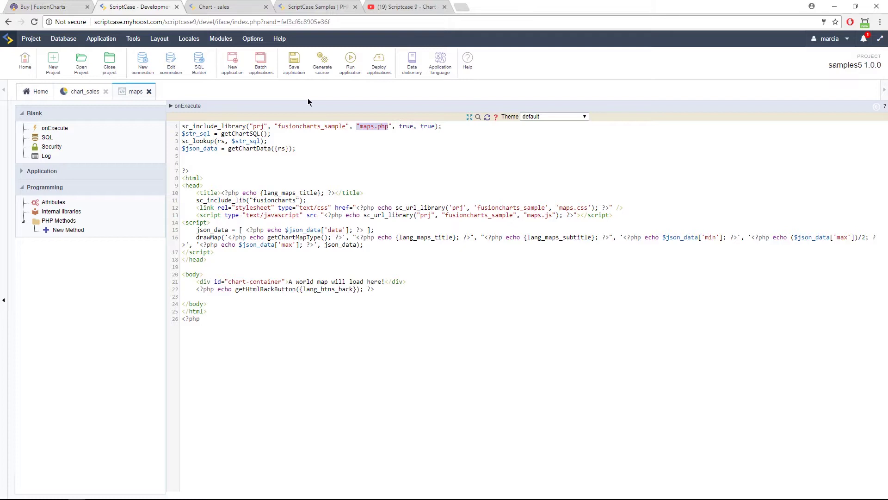
left_click(106, 39)
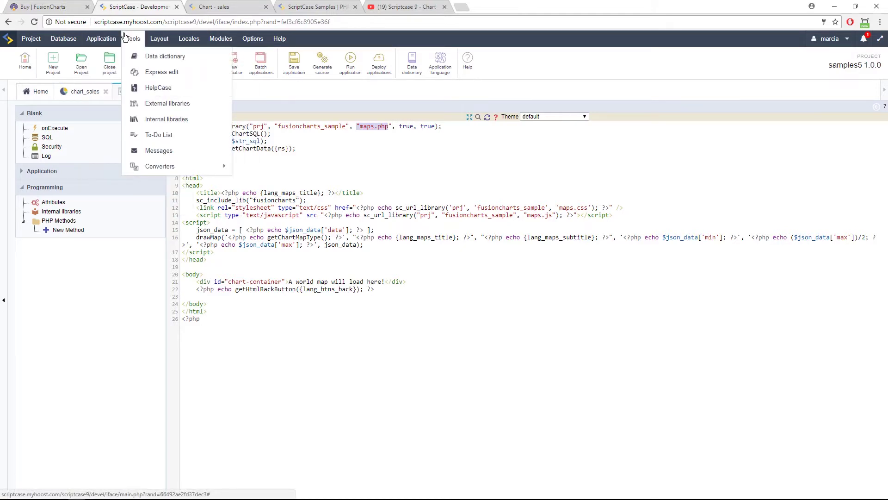
Open Tools > External libraries and browse the fusioncharts_sample library's files.
mouse_move(134, 39)
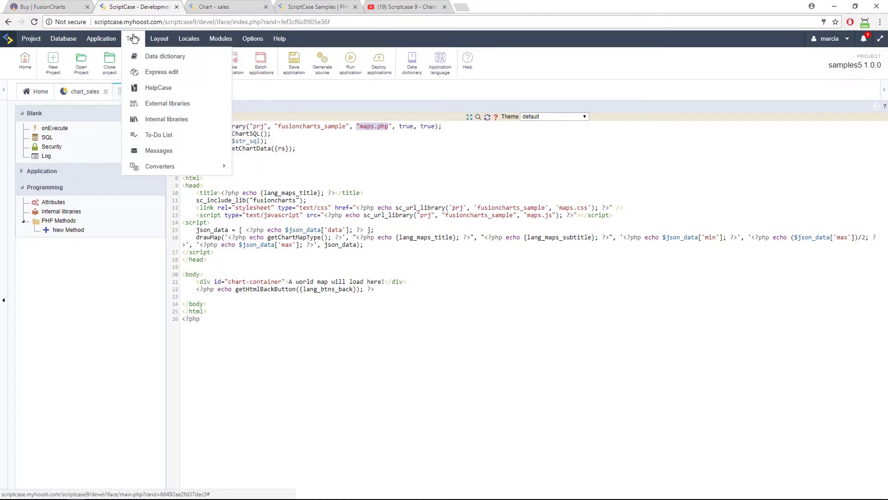
left_click(164, 103)
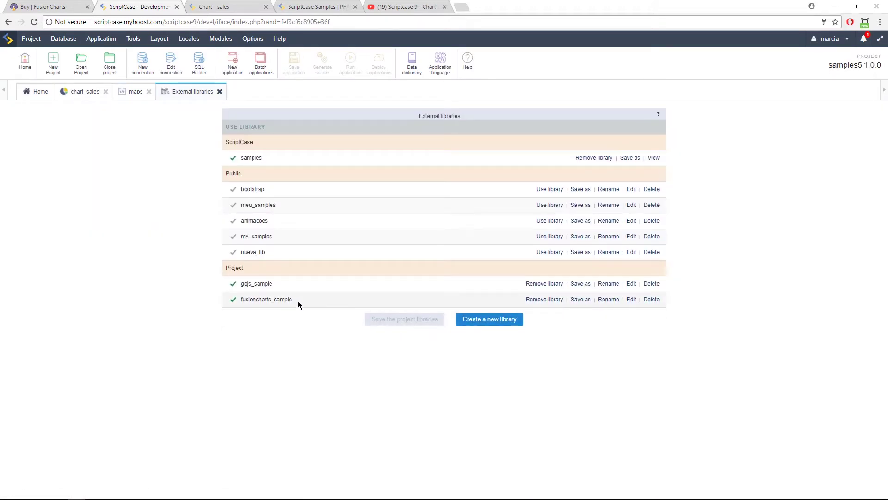
left_click_drag(299, 302, 241, 299)
left_click(630, 300)
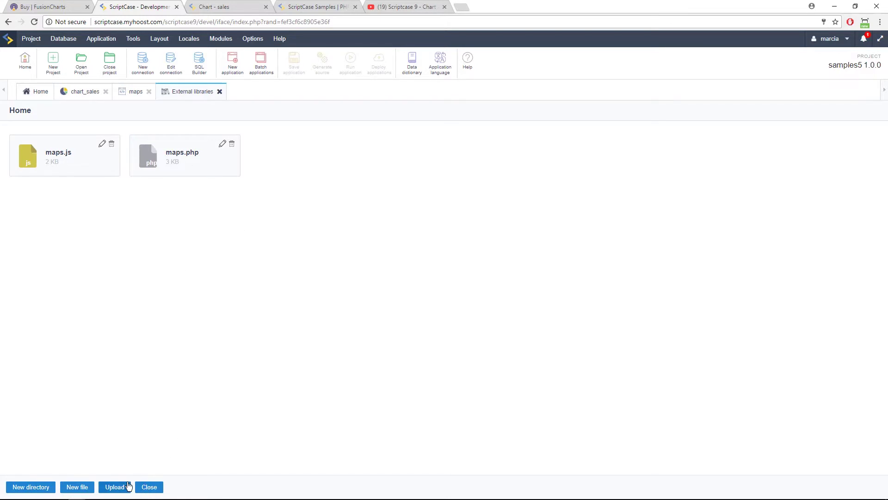
left_click(143, 487)
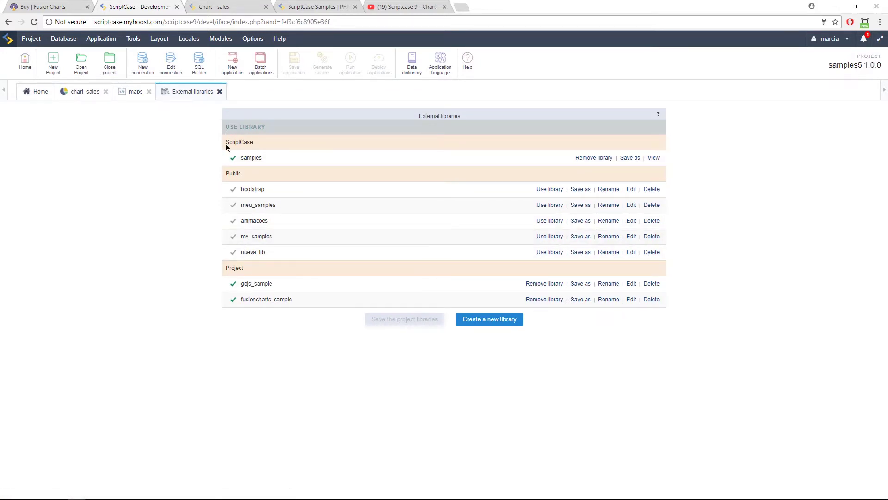
View the ScriptCase samples library and its libs folder, then close the browser.
left_click_drag(228, 148, 260, 147)
left_click(653, 157)
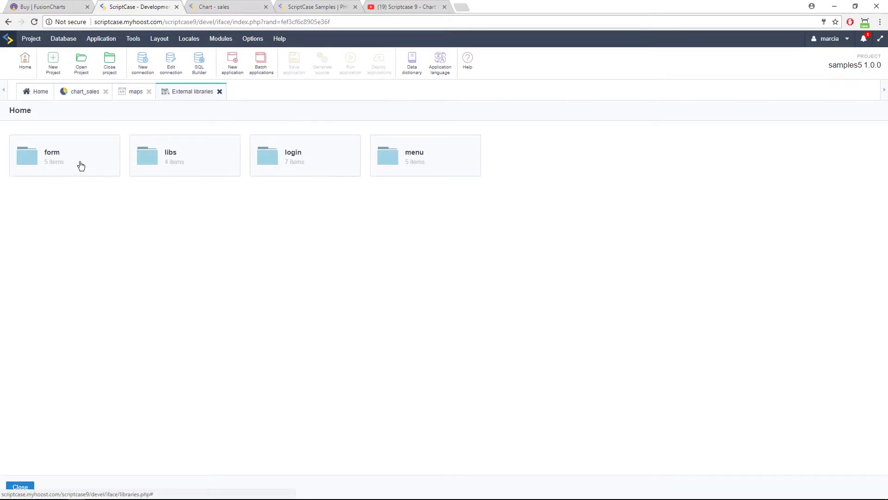
left_click(183, 165)
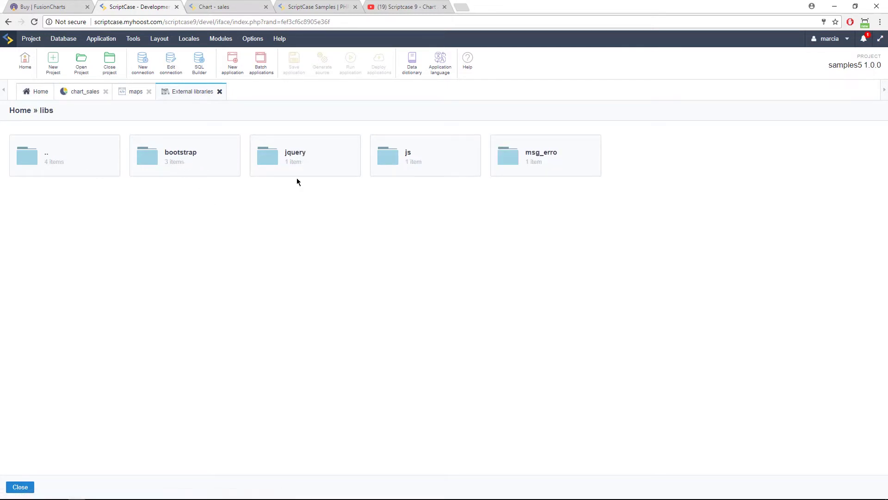
left_click(29, 481)
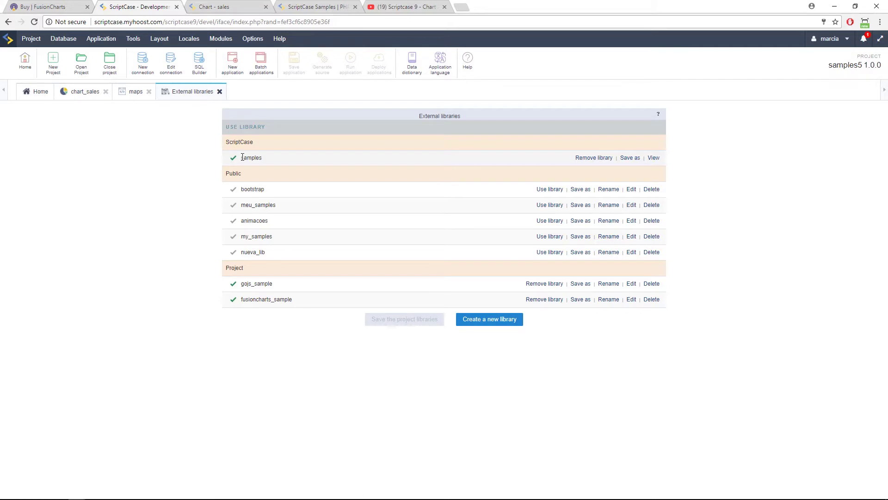
left_click_drag(224, 143, 256, 145)
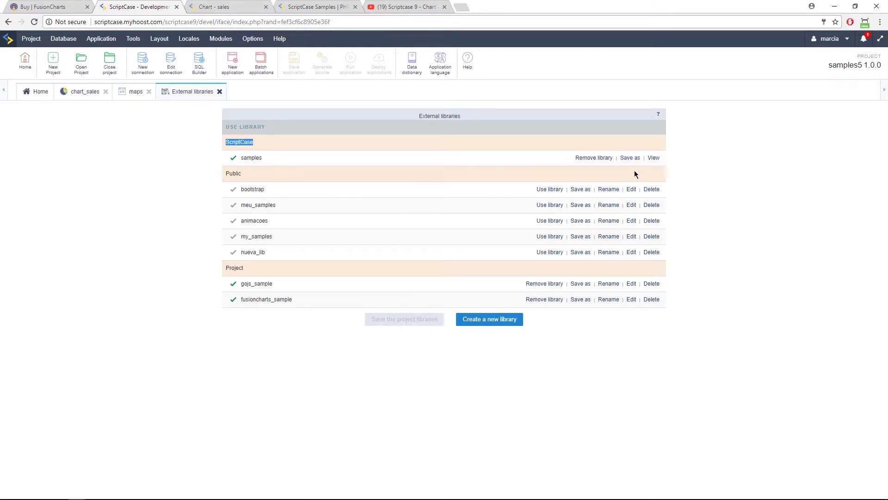
left_click(483, 318)
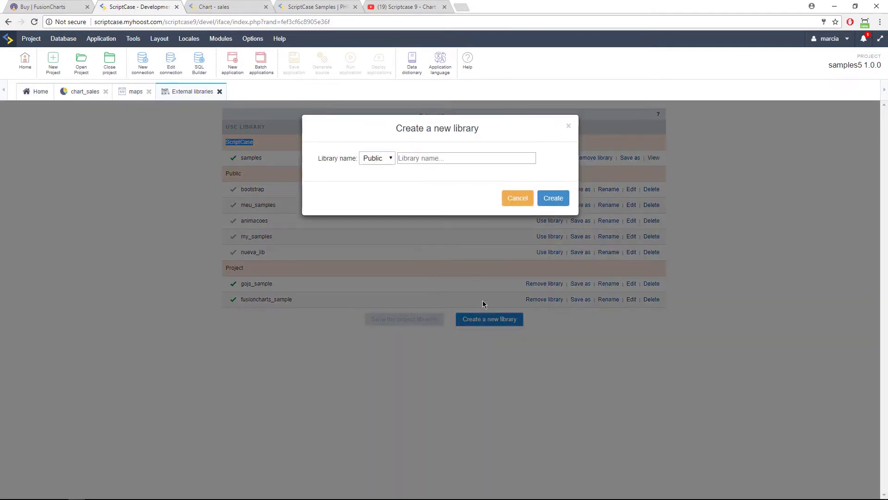
left_click(375, 160)
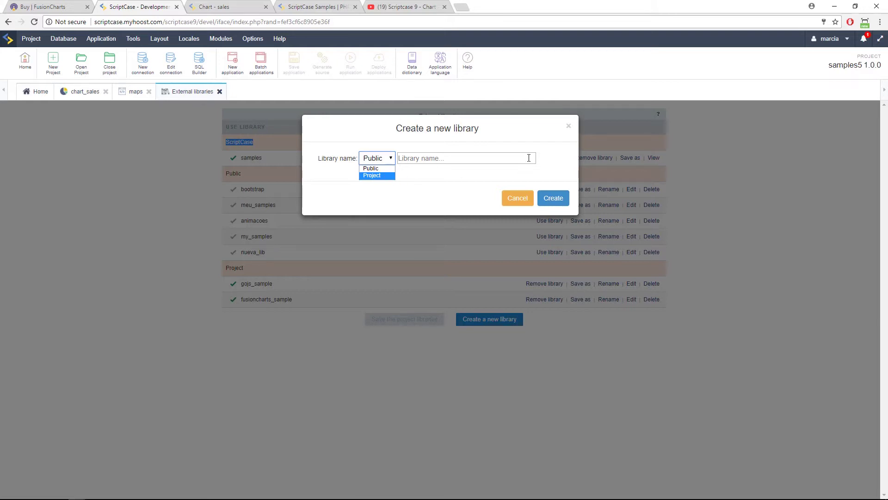
left_click(566, 126)
left_click(567, 128)
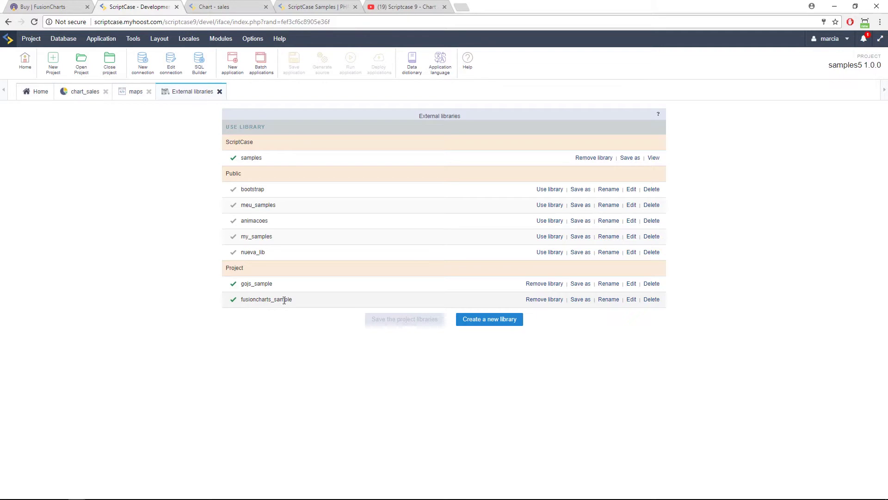
Open fusioncharts_sample's maps.php, then close the External libraries view.
left_click(631, 300)
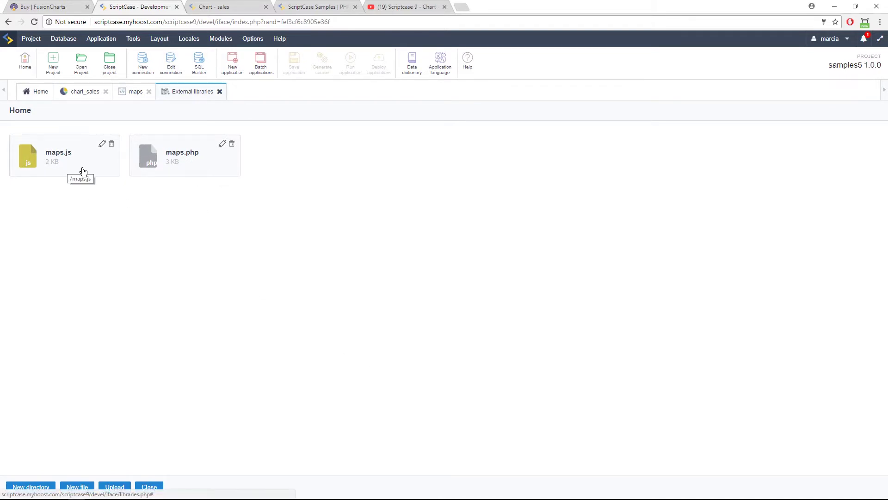
left_click(204, 172)
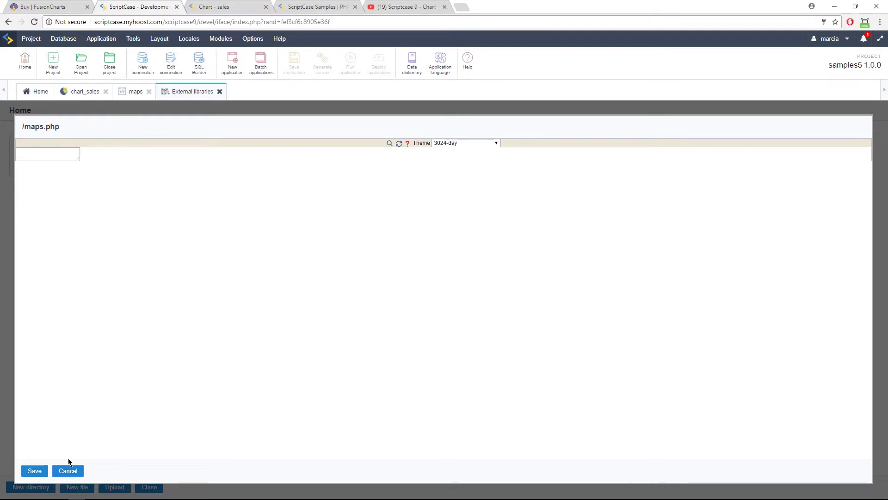
left_click(133, 93)
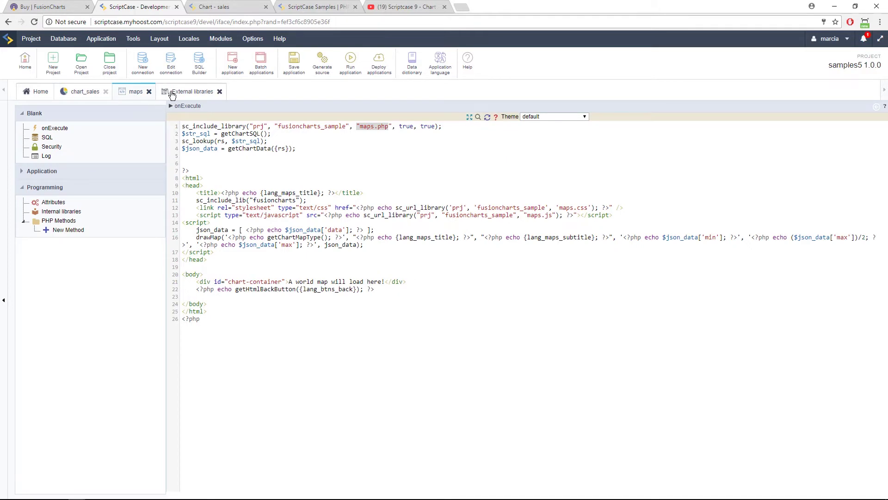
left_click(175, 92)
left_click(219, 92)
Reopen External libraries and inspect fusioncharts_sample's maps.php, closing it without saving.
left_click(133, 39)
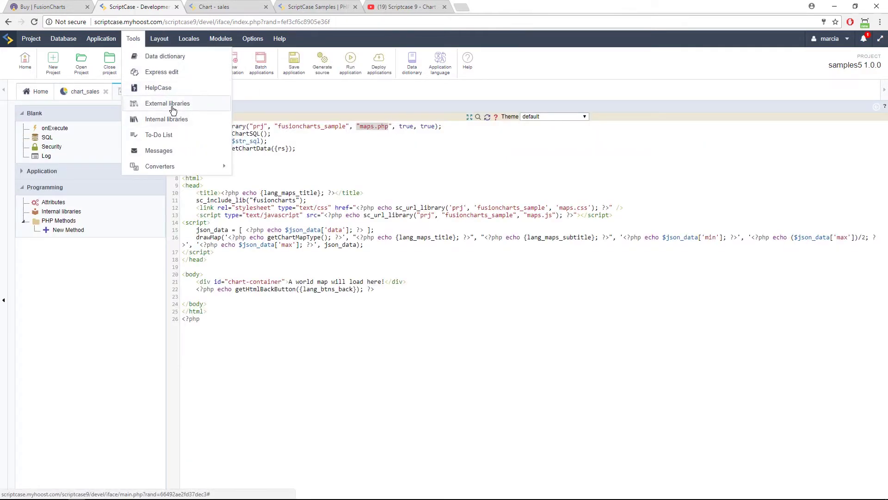
left_click(171, 104)
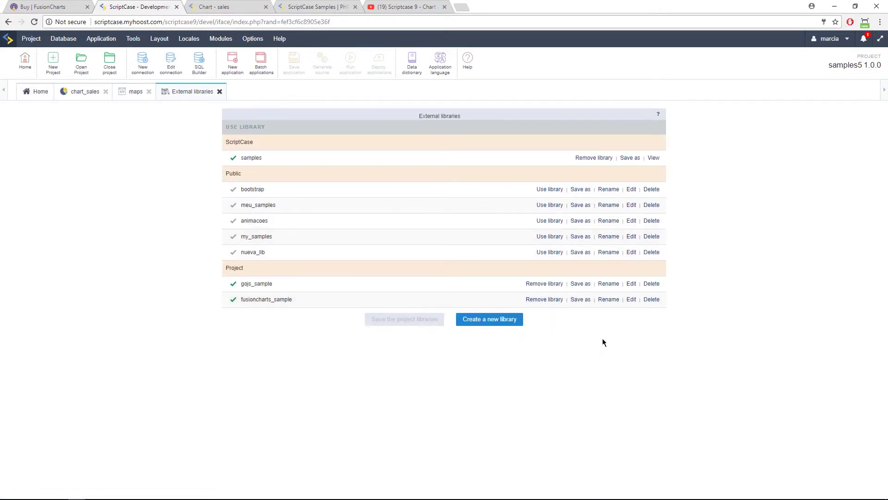
left_click(631, 299)
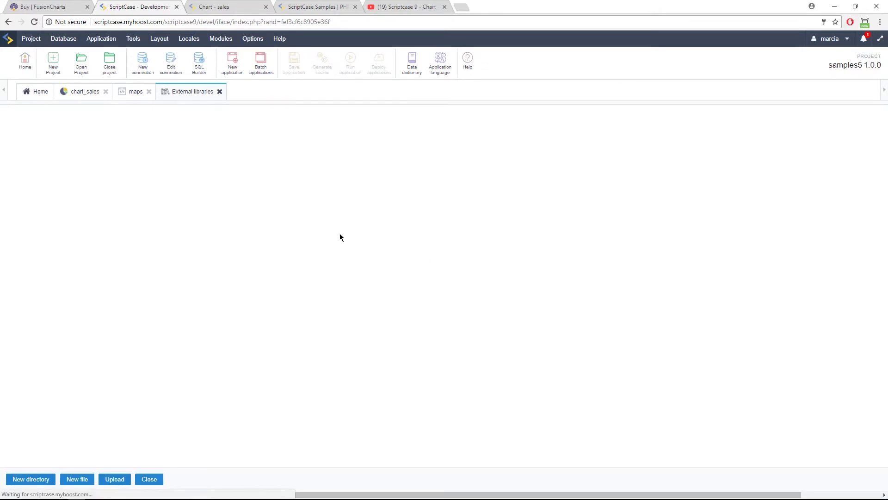
left_click(196, 188)
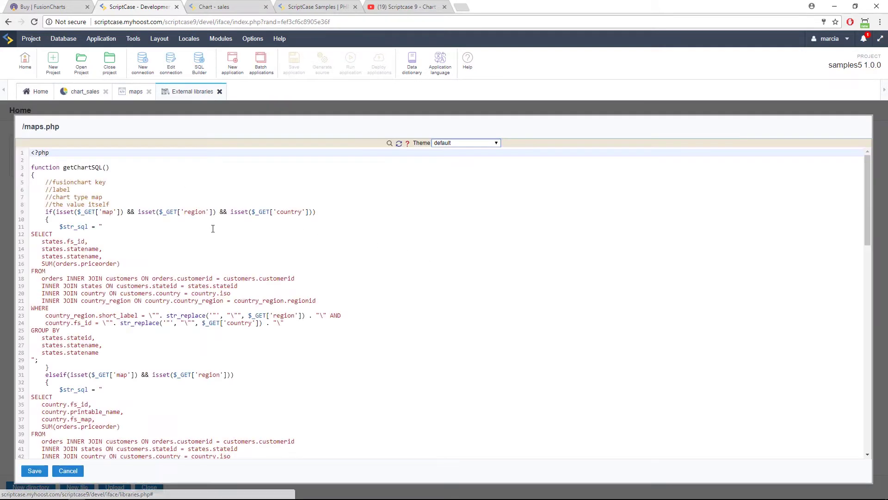
scroll(225, 249, "down", 15)
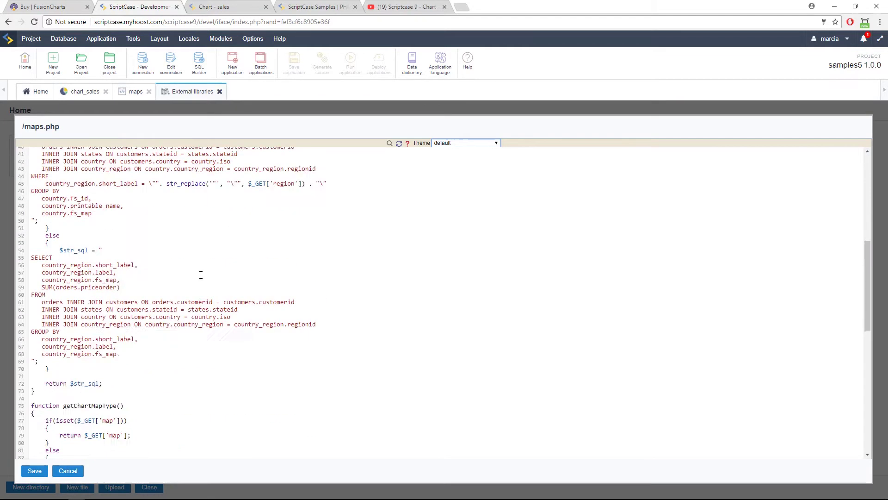
scroll(205, 288, "up", 15)
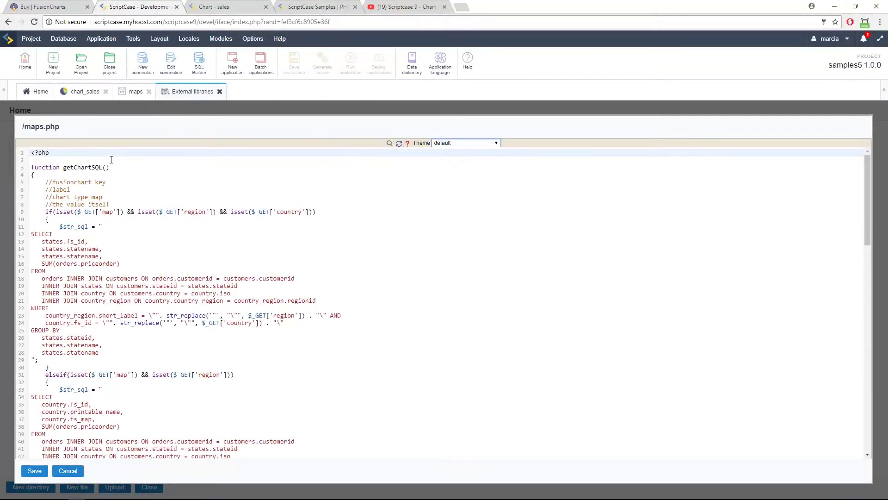
left_click(68, 470)
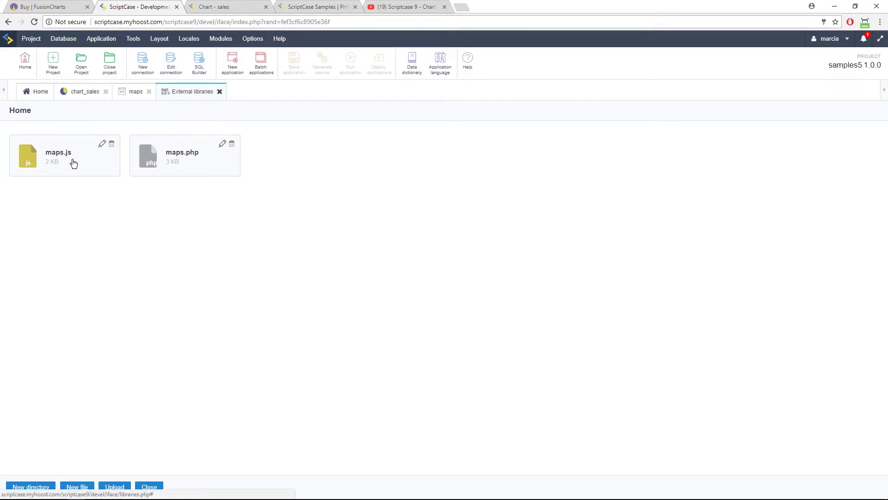
Inspect maps.js with its 700×500 drawMap function, closing it with Cancel.
left_click(72, 162)
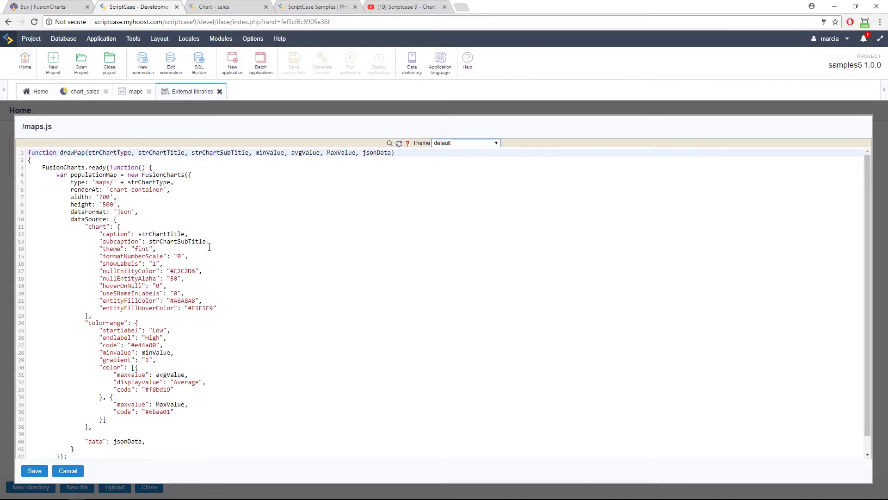
scroll(209, 250, "down", 1)
scroll(225, 319, "up", 1)
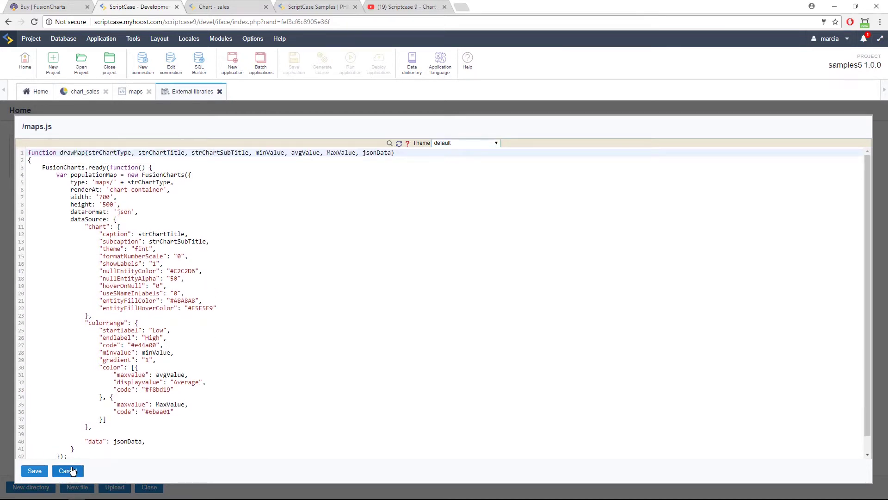
left_click(68, 471)
Review the maps app's onExecute code again on the maps tab.
left_click(128, 96)
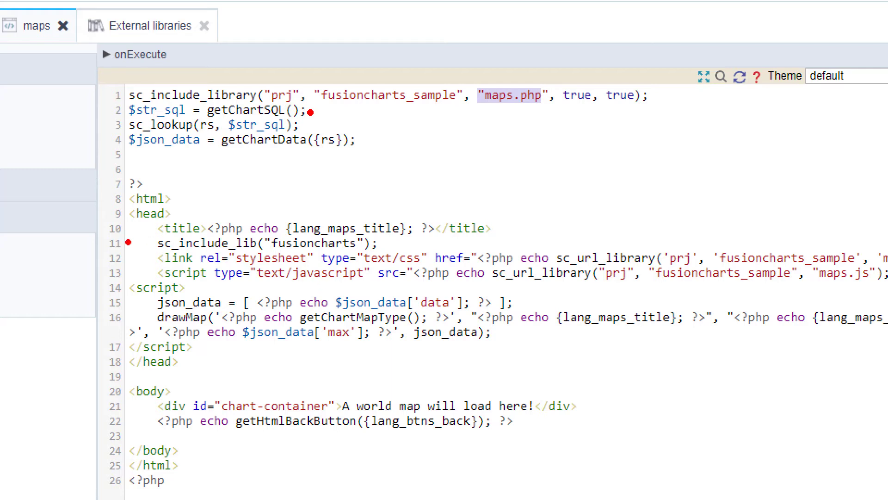
left_click_drag(127, 246, 153, 248)
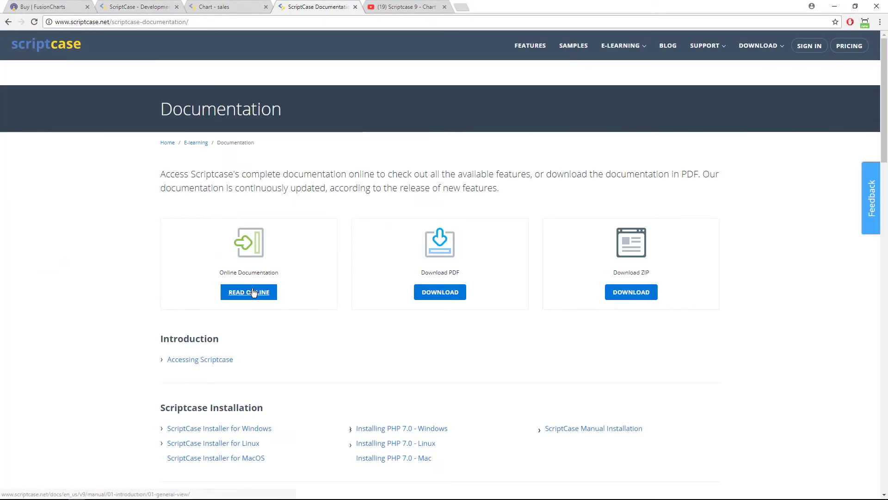
Read the manual online, open Macros, and search 'sc_inc' to reach sc_include_lib.
left_click(249, 291)
left_click(32, 272)
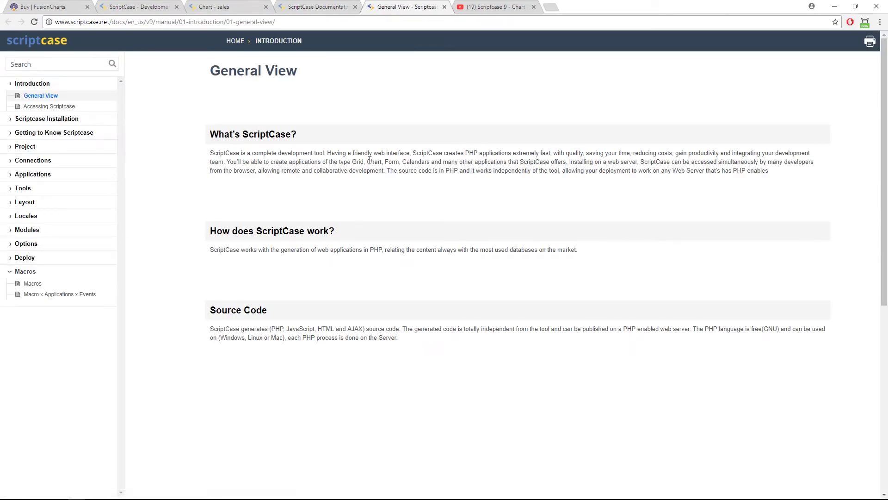
left_click(33, 283)
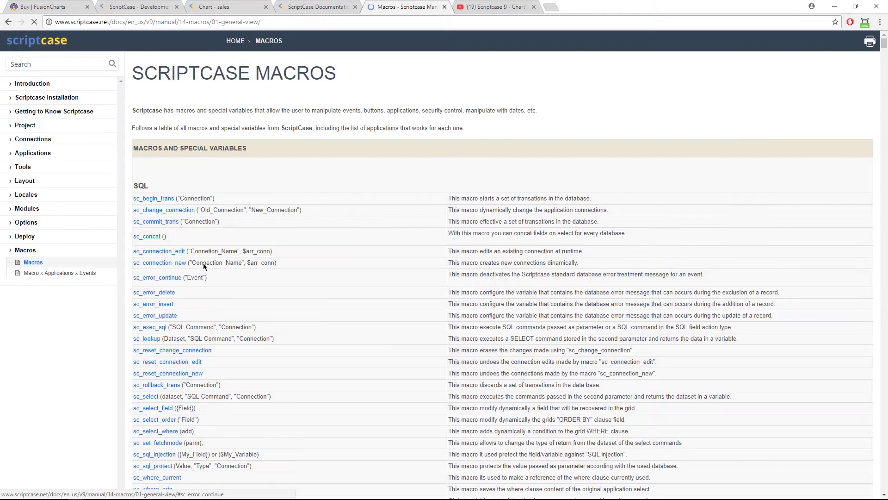
key("ctrl+f")
type("sc")
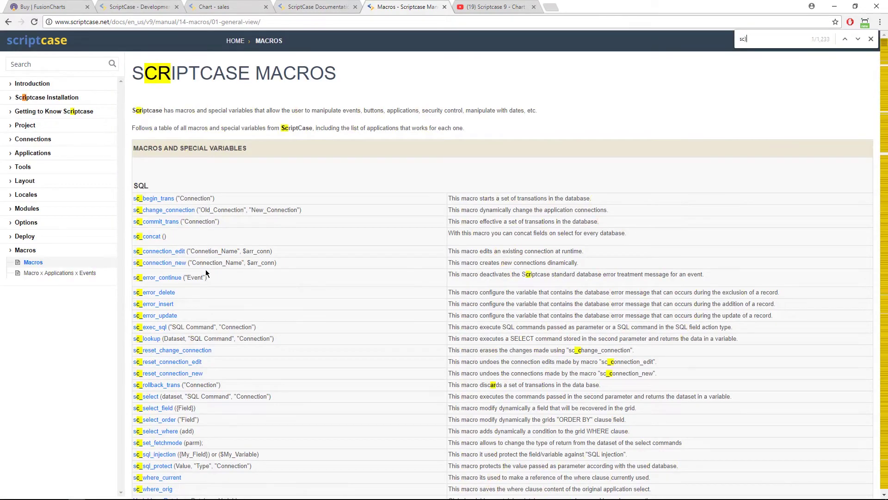
type("_inc")
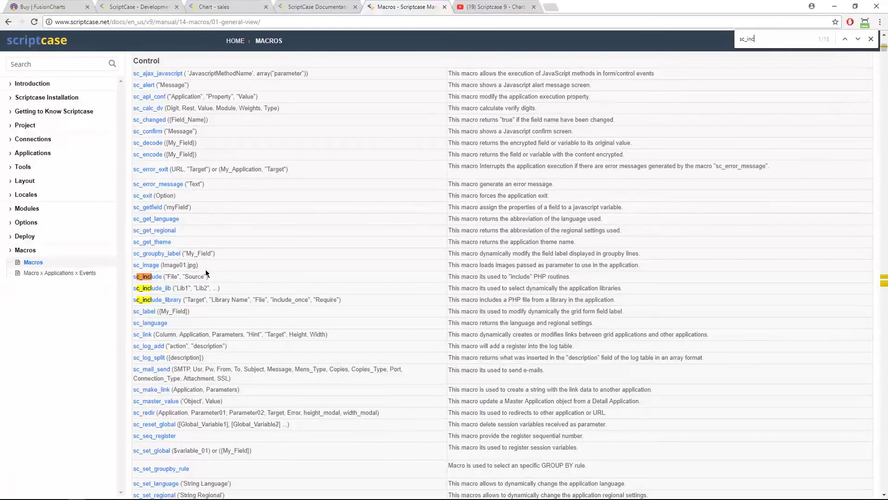
left_click(158, 288)
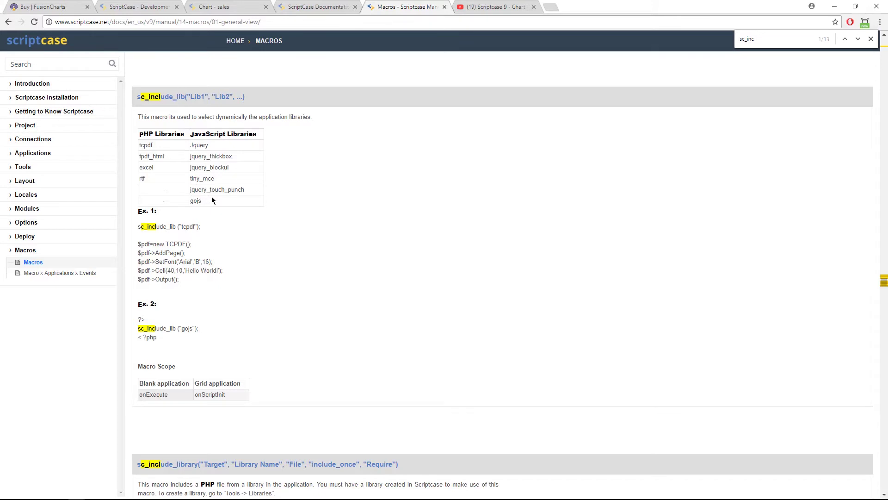
Study the sc_include_lib Ex. 1 and Ex. 2 snippets, then return to the Documentation tab.
scroll(217, 206, "down", 6)
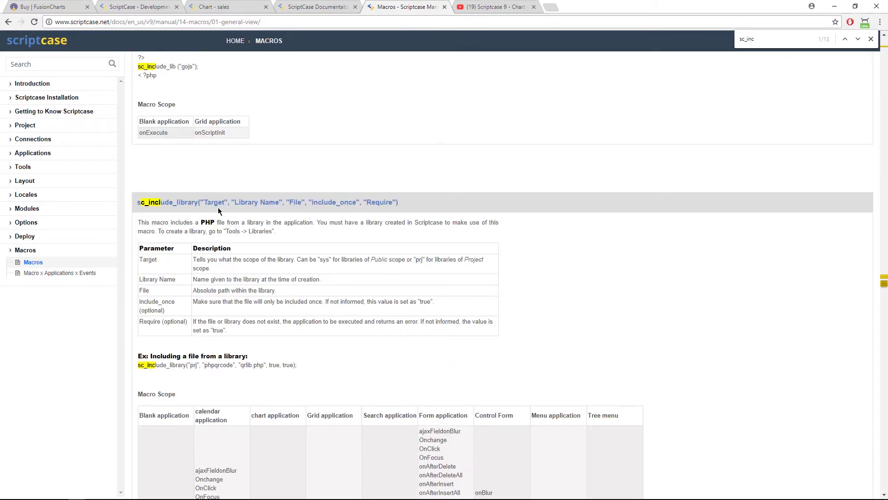
scroll(219, 209, "up", 6)
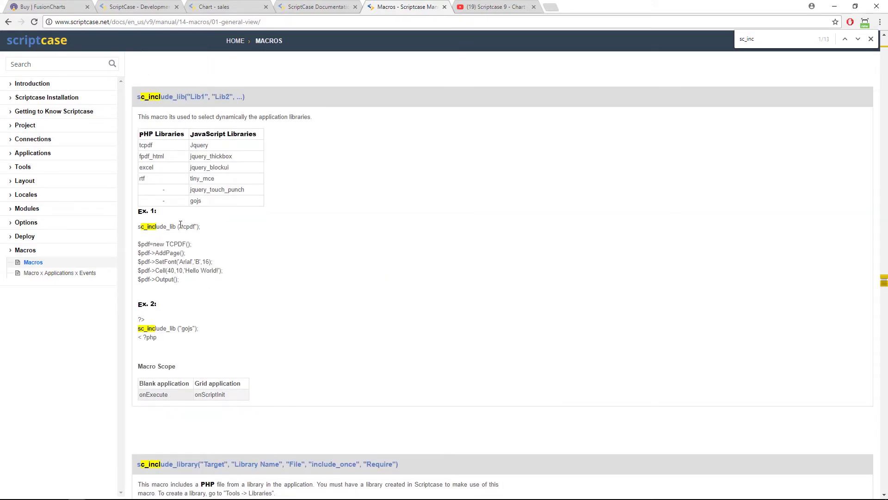
left_click_drag(138, 227, 186, 227)
left_click(199, 240)
scroll(153, 319, "down", 6)
scroll(177, 251, "up", 6)
scroll(203, 194, "down", 5)
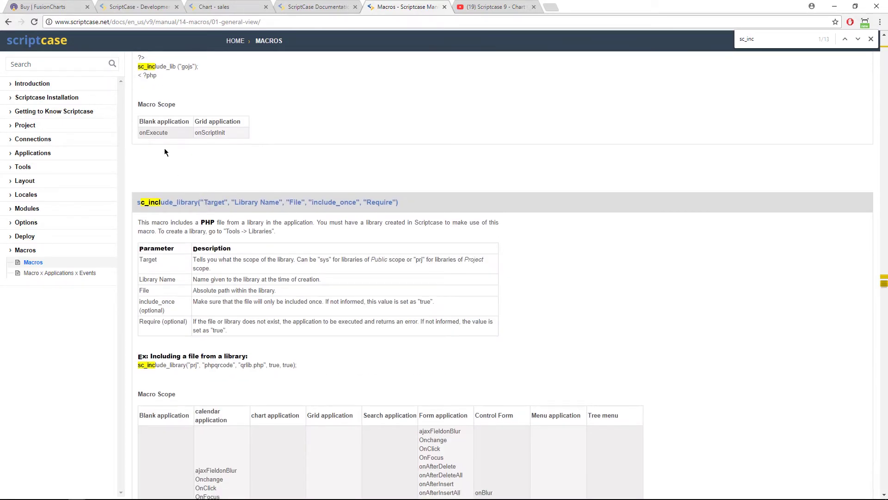
scroll(166, 105, "up", 5)
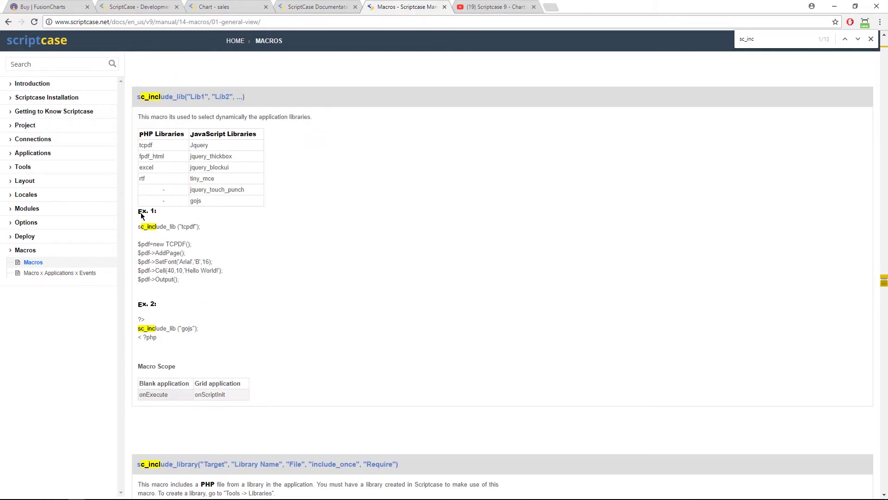
left_click_drag(158, 337, 146, 319)
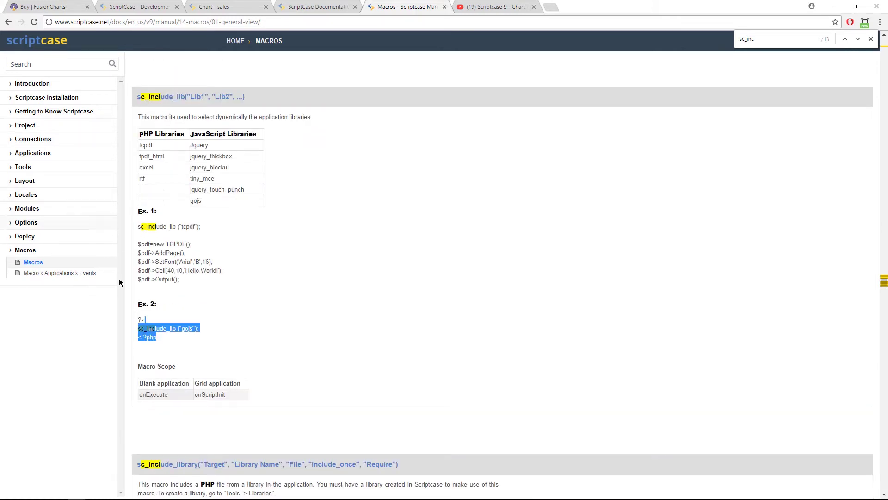
left_click(140, 318)
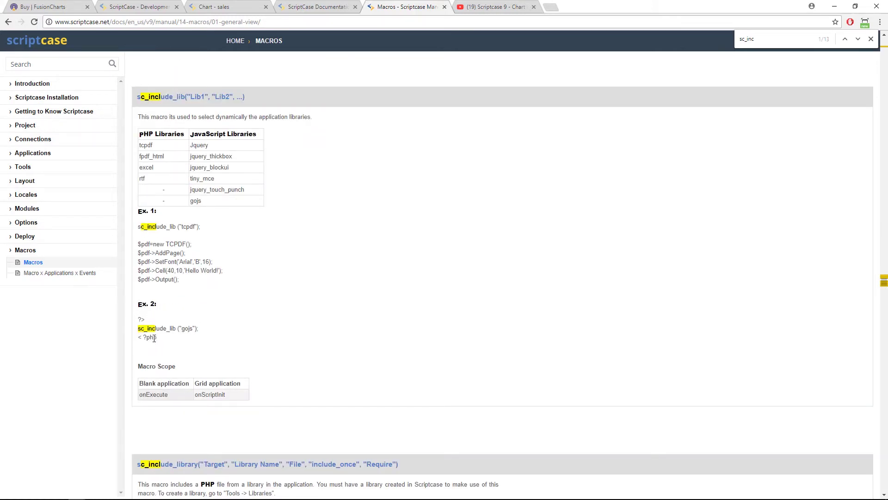
left_click_drag(154, 338, 146, 319)
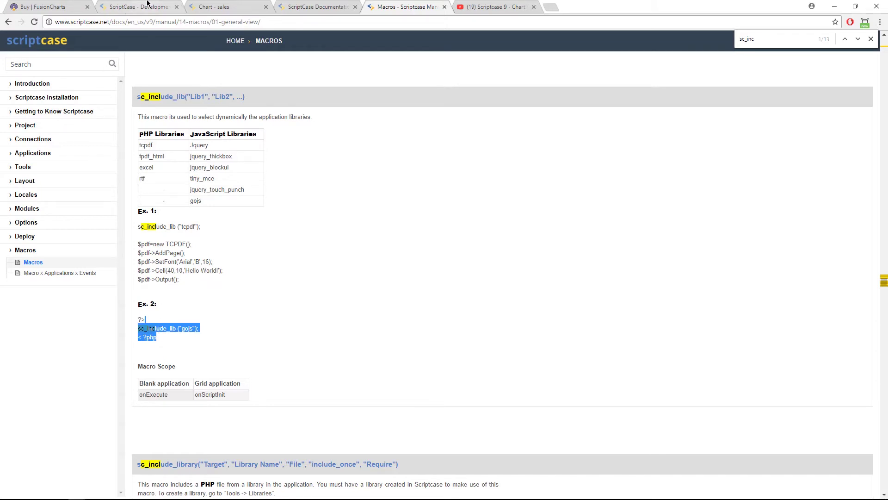
left_click(314, 5)
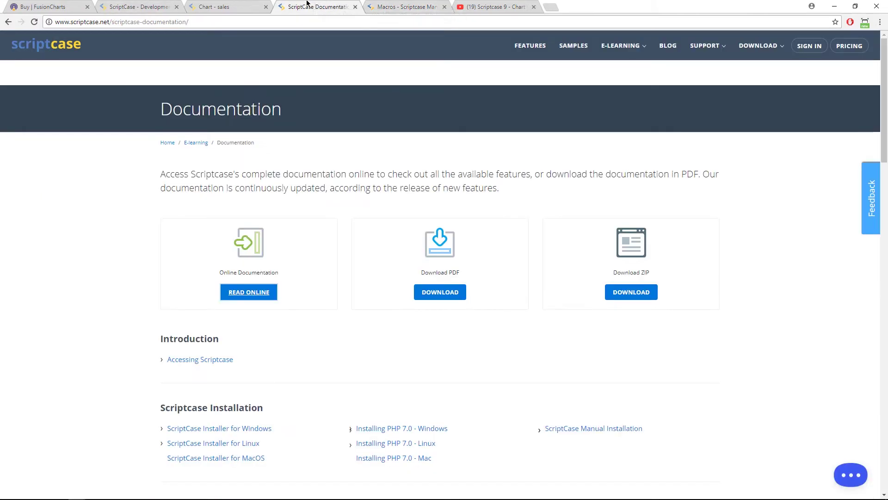
Point out line 11's sc_include_lib("fusioncharts") in the maps code, then switch to the FusionCharts tab.
left_click(137, 5)
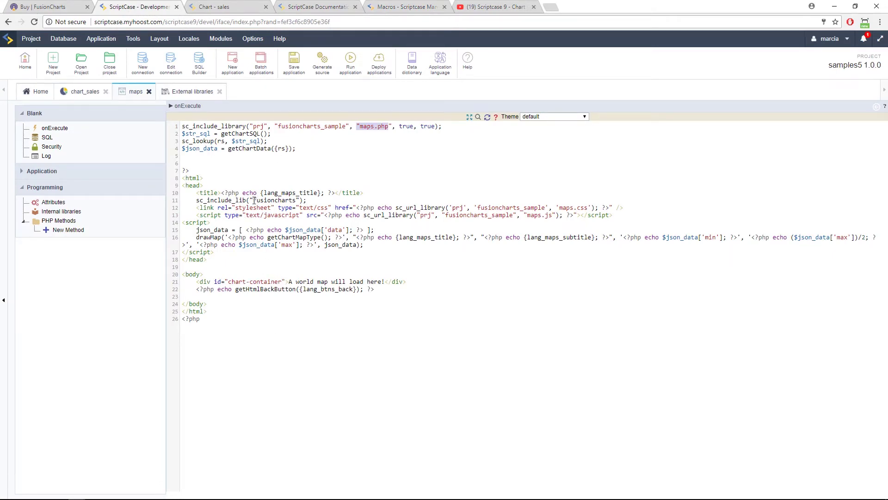
left_click_drag(225, 193, 235, 193)
left_click(308, 200)
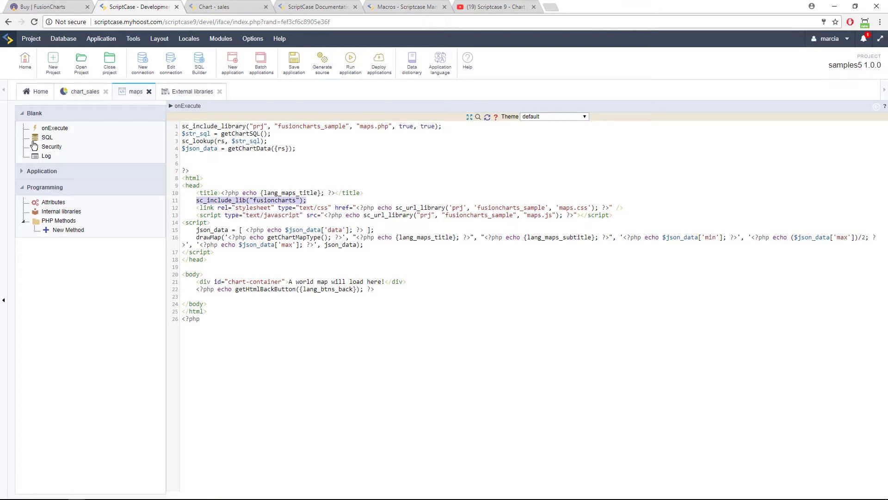
left_click(40, 6)
Go to the FusionCharts home page and open EXPLORE LIVE EXAMPLES to reach Chart Fiddles.
left_click(65, 45)
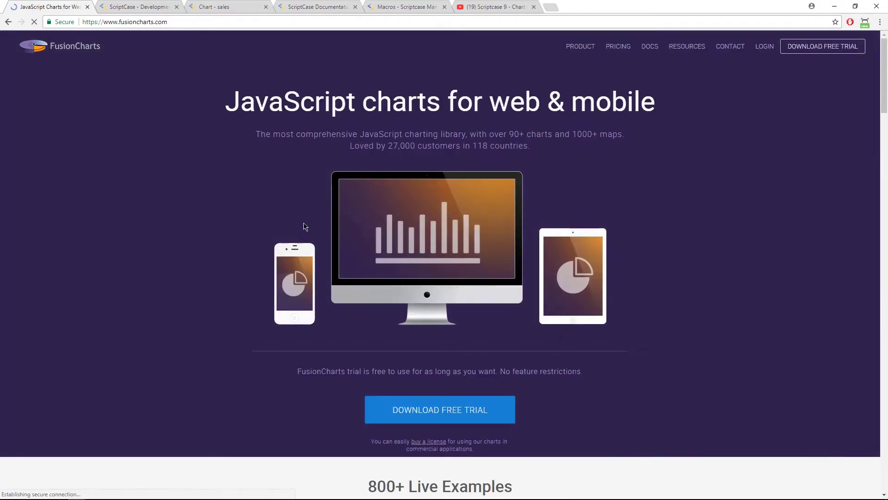
scroll(456, 384, "down", 5)
scroll(425, 257, "down", 5)
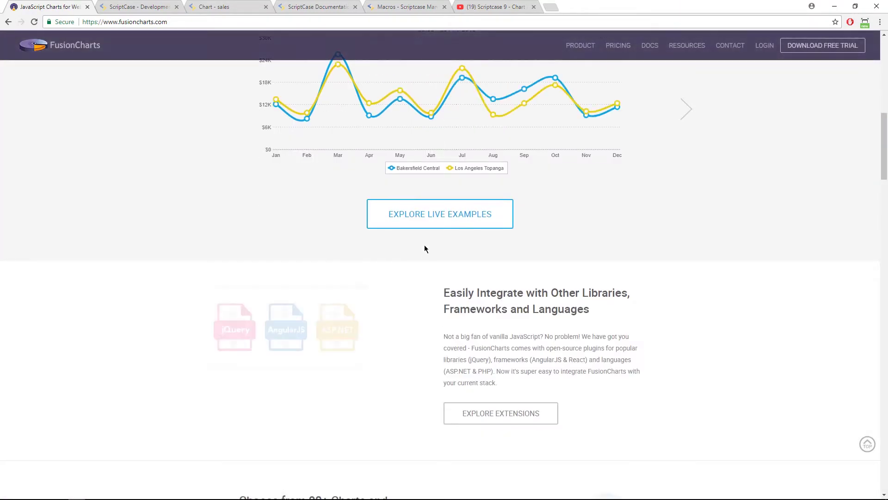
left_click(422, 214)
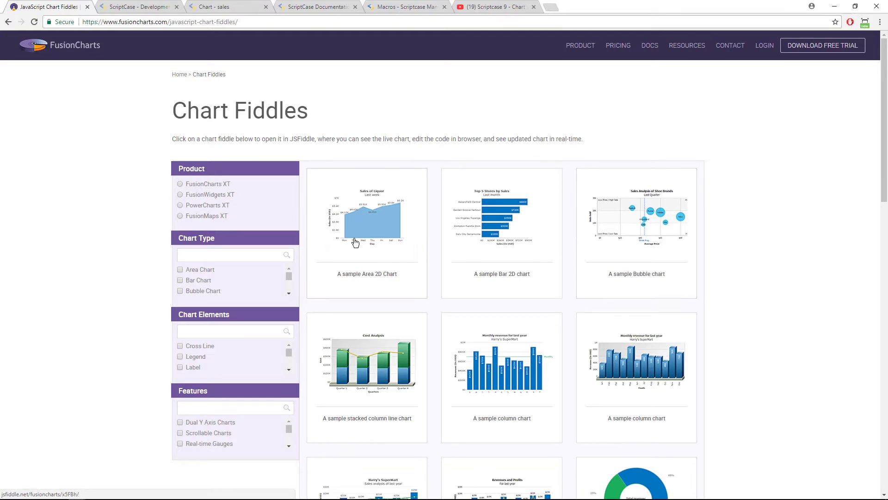
Filter examples to FusionMaps XT and open the 'Some maps in real-life applications' gallery in a new tab.
left_click(192, 218)
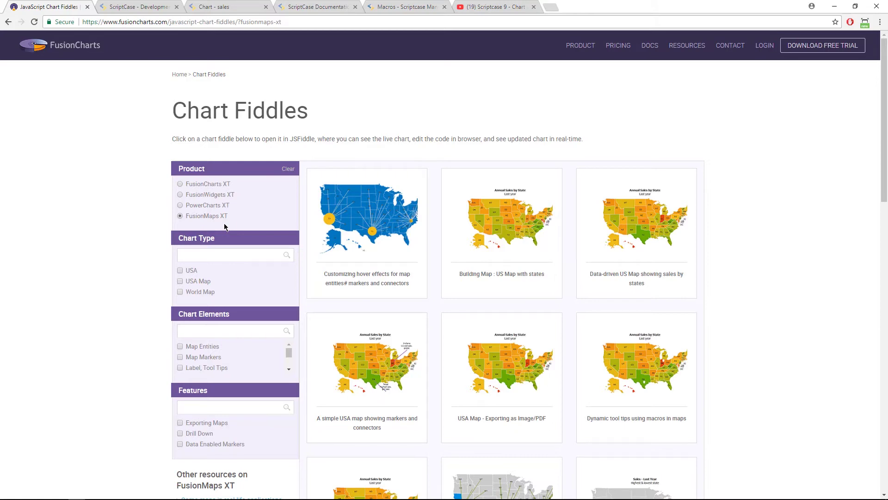
scroll(352, 264, "down", 6)
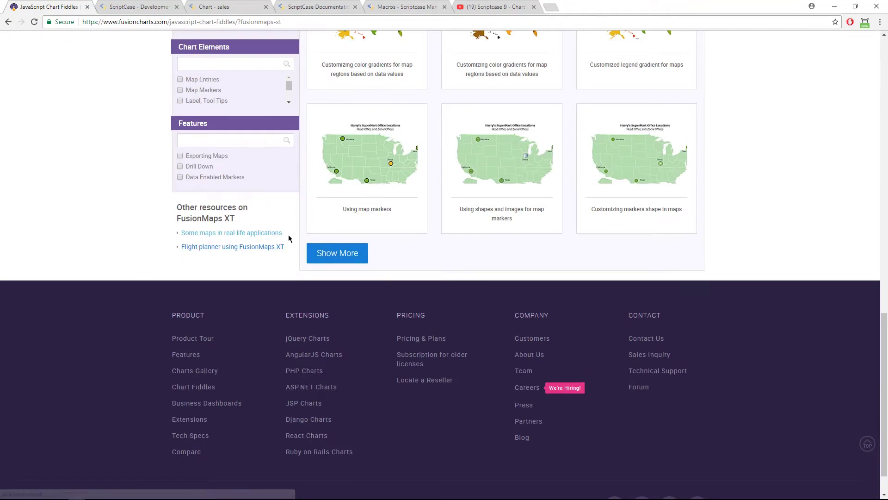
scroll(446, 236, "up", 6)
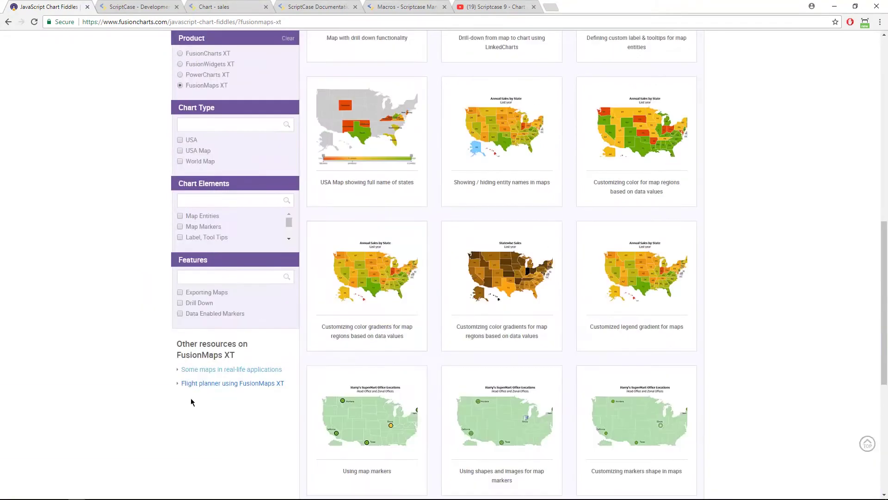
left_click(238, 382)
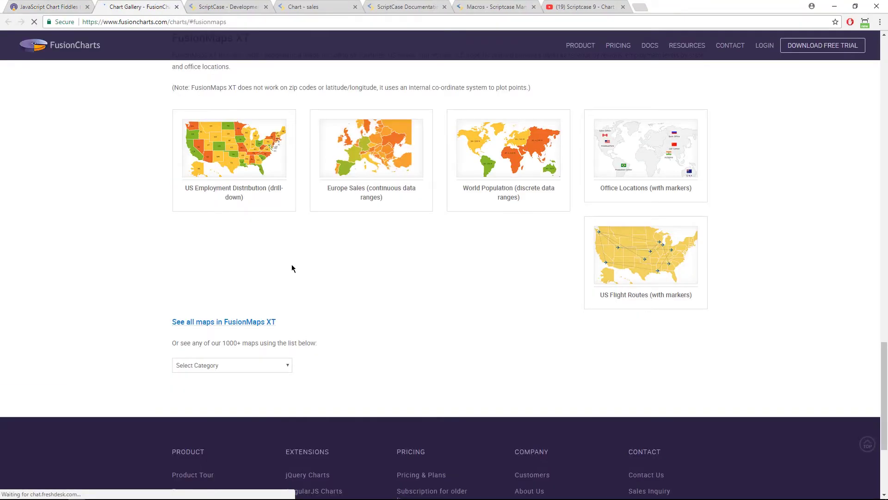
Note the latitude/longitude limitation, then open the US Flight Routes (with markers) map example.
scroll(371, 307, "up", 7)
scroll(452, 315, "up", 20)
scroll(467, 313, "down", 20)
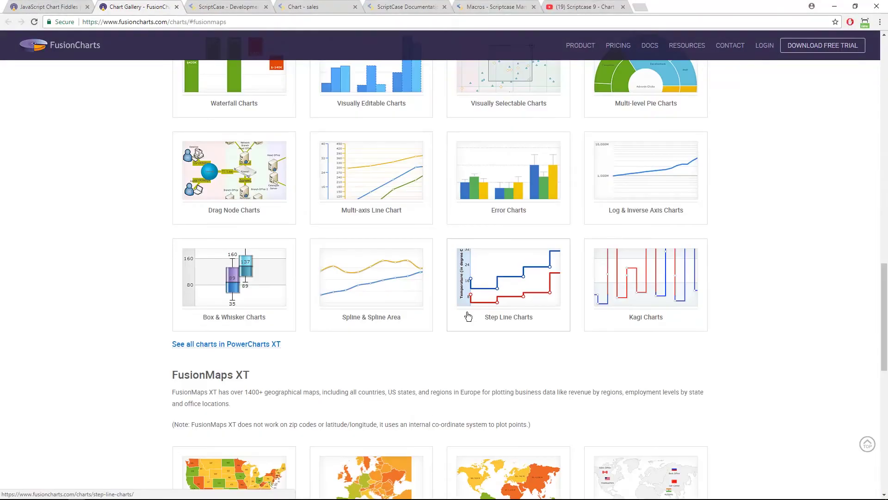
scroll(467, 314, "down", 6)
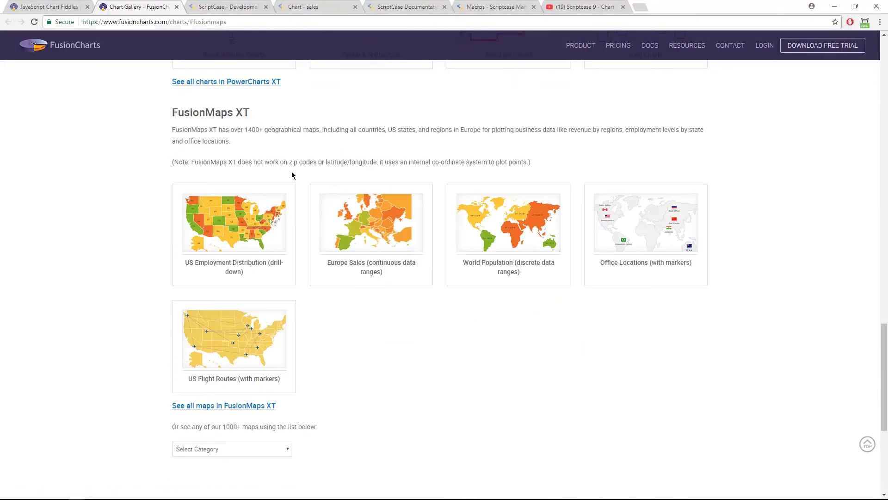
left_click_drag(292, 163, 372, 166)
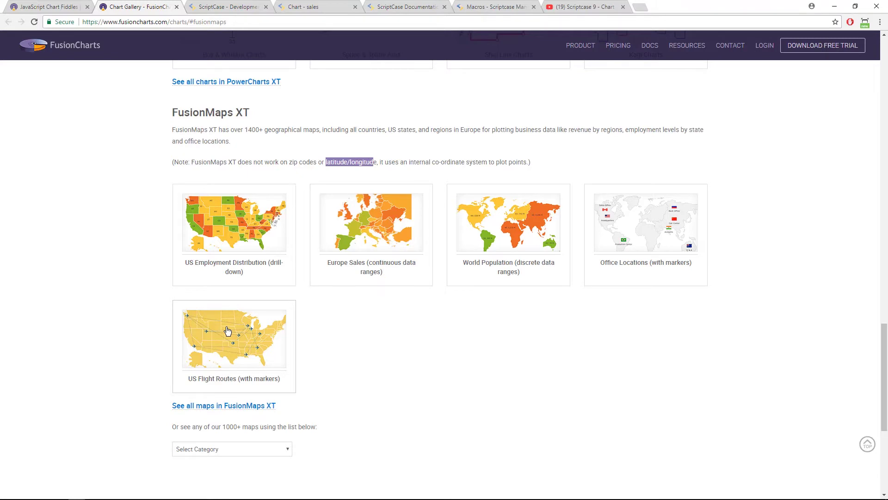
left_click(284, 384)
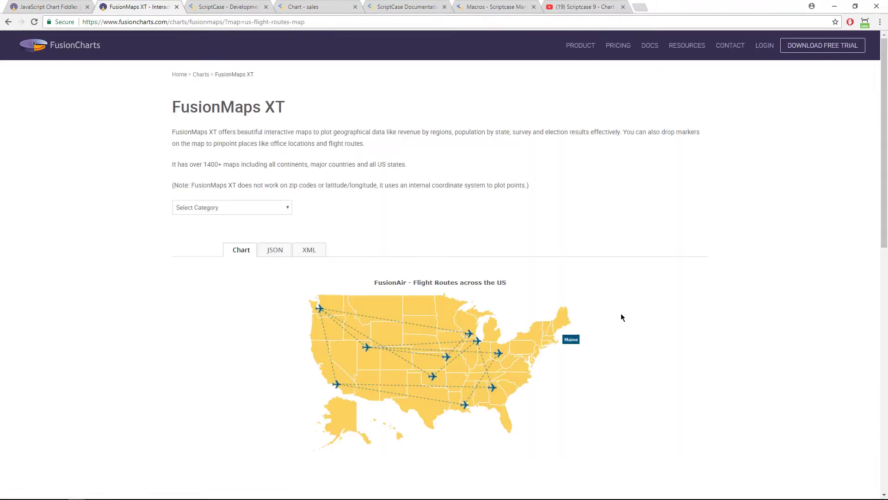
scroll(620, 314, "down", 6)
scroll(621, 317, "up", 6)
Go back to the Scriptcase channel's YouTube playlists, check the sales chart app, then return to the flight routes map.
left_click(583, 6)
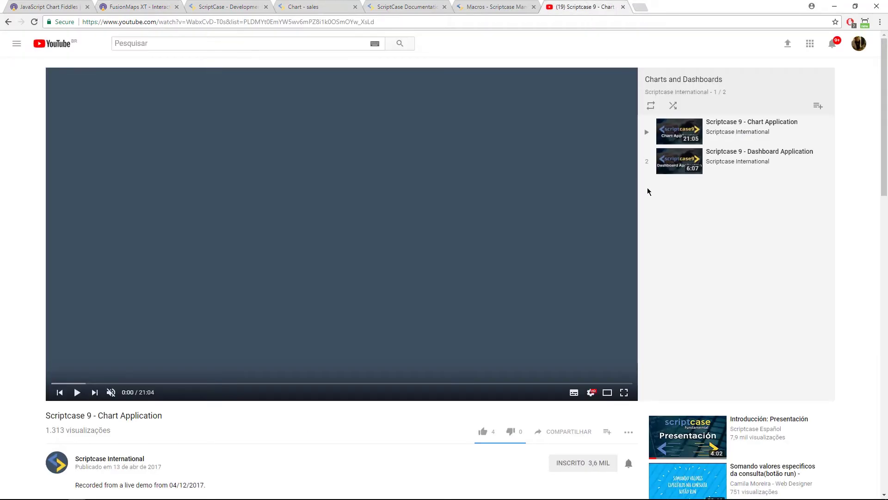
left_click(8, 25)
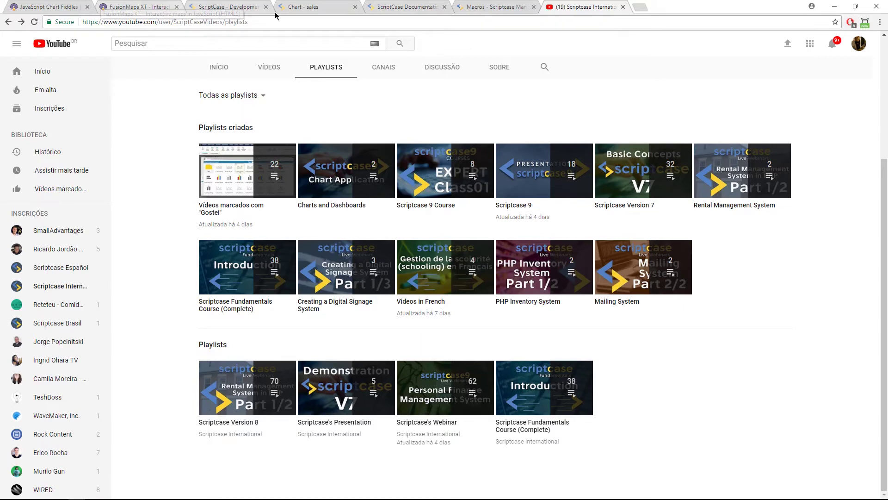
left_click(327, 8)
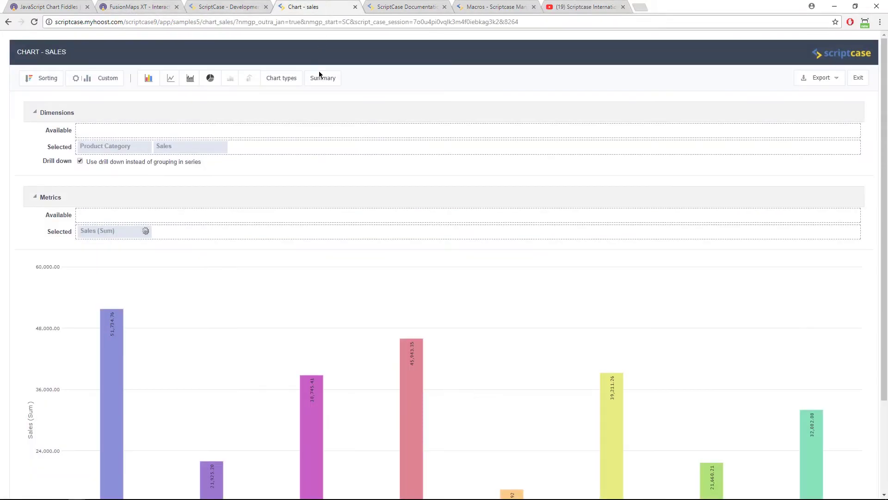
scroll(343, 292, "down", 3)
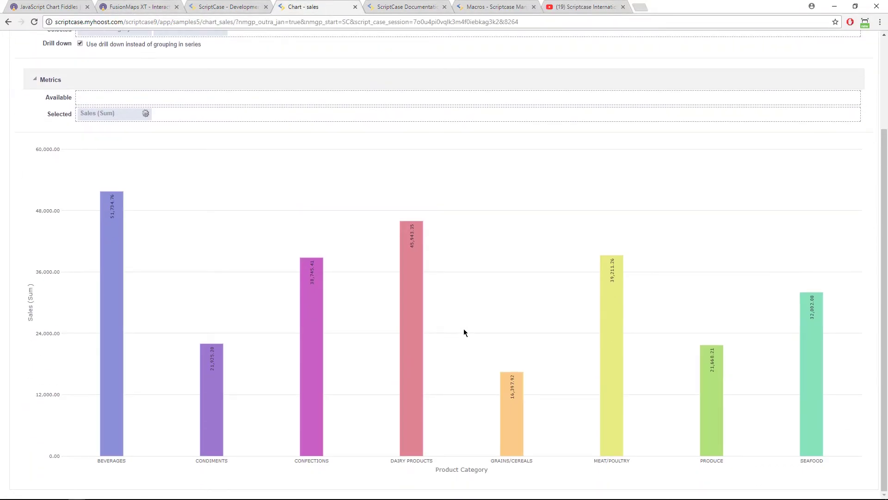
left_click(133, 6)
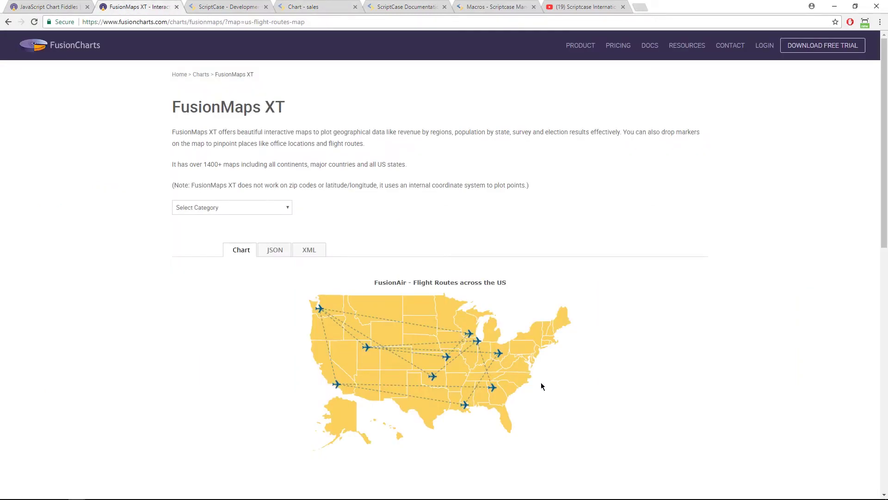
View the flight routes map's XML data definition, then go back to the FusionMaps XT chart gallery.
scroll(534, 388, "down", 8)
scroll(534, 391, "up", 8)
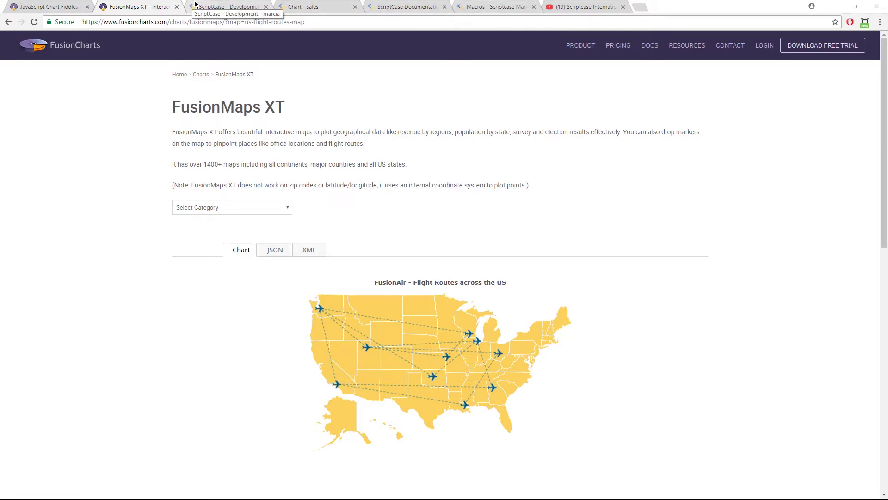
scroll(444, 305, "down", 10)
scroll(439, 326, "up", 10)
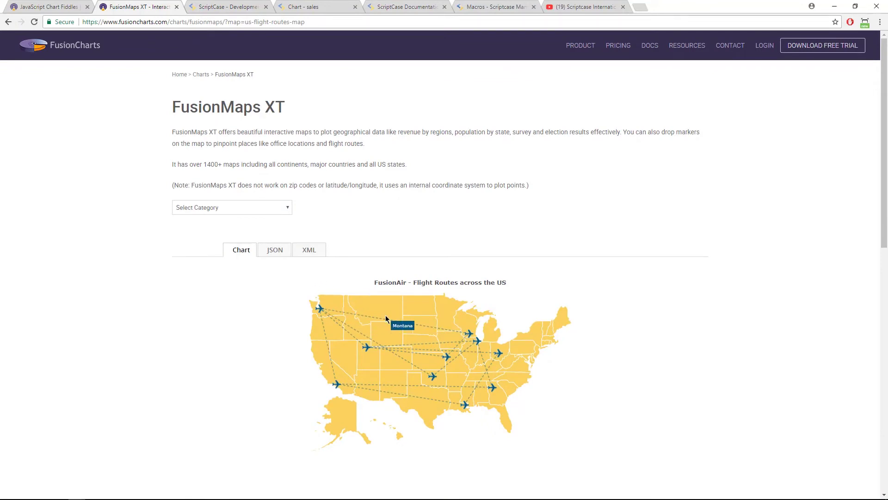
left_click(309, 250)
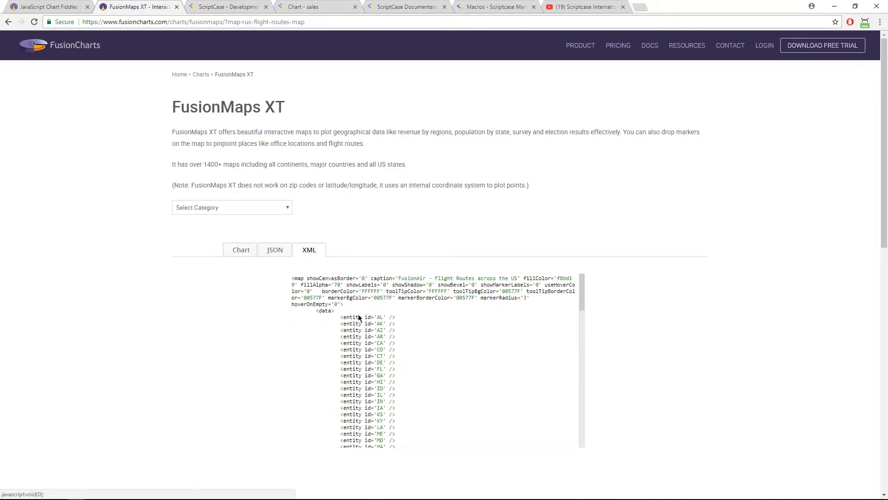
left_click(8, 22)
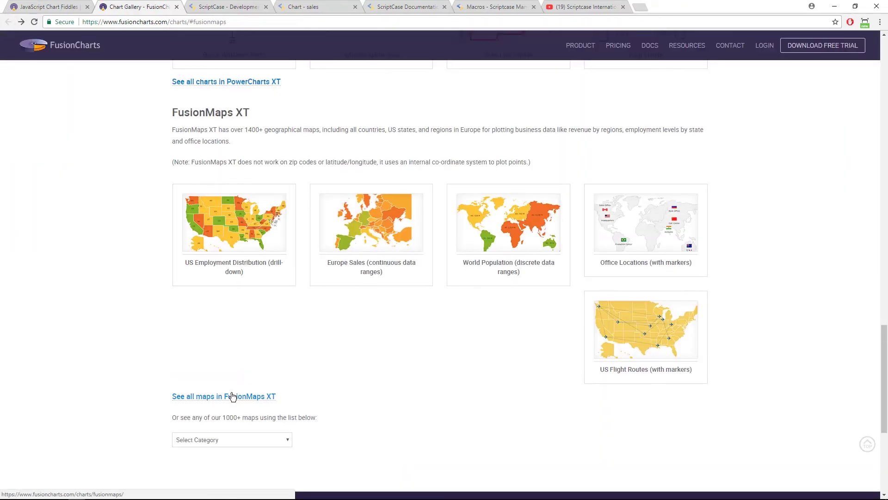
Open the 'Flight planner using FusionMaps XT' dashboard in a new tab from the FusionMaps chart fiddles.
scroll(246, 426, "up", 10)
left_click(21, 23)
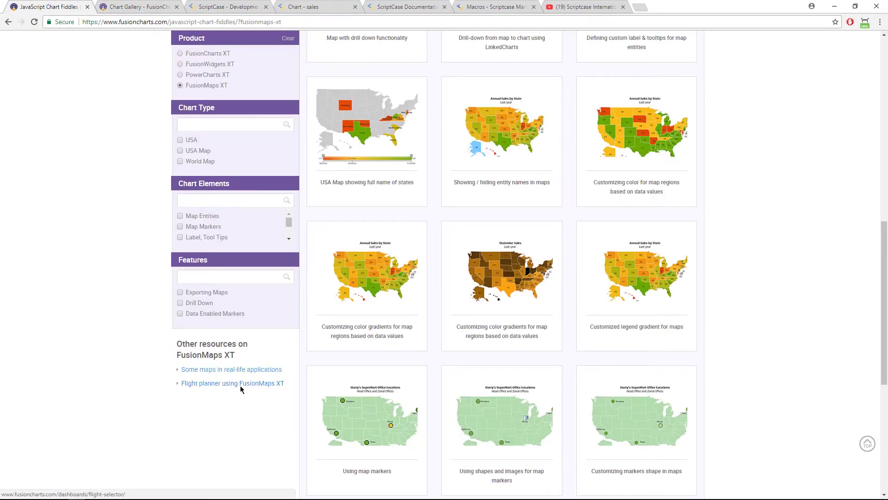
left_click(248, 383)
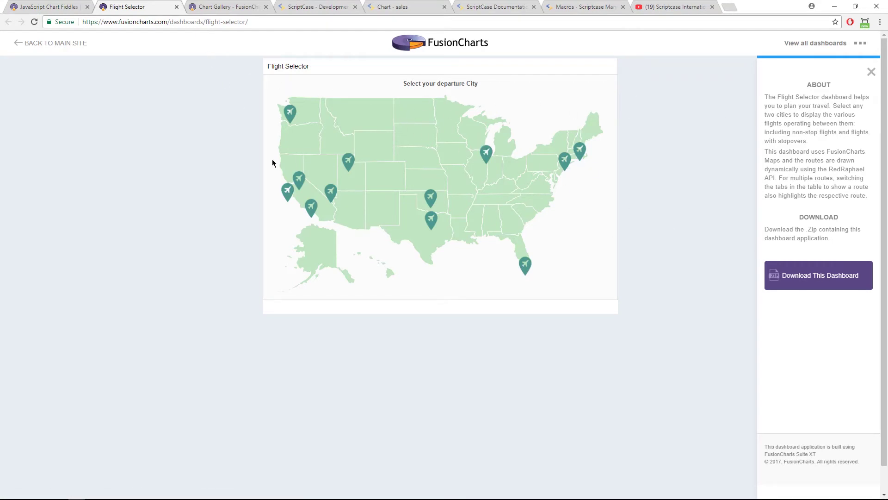
left_click(40, 7)
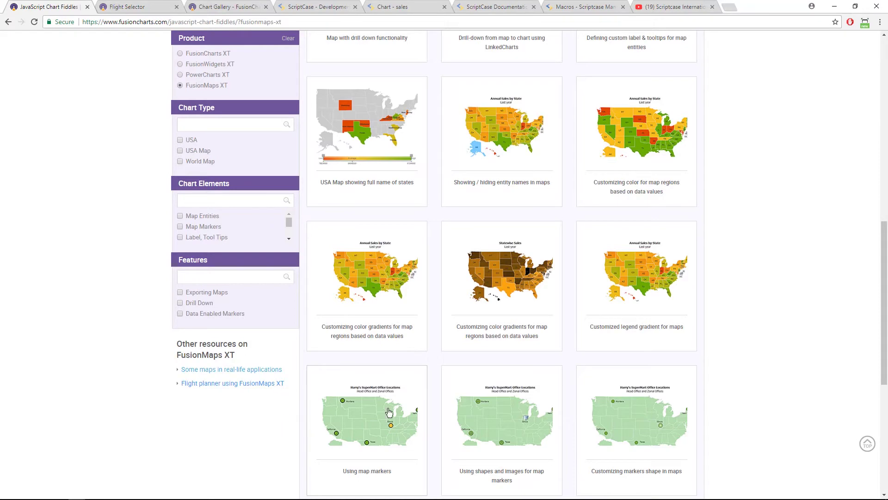
scroll(389, 411, "up", 10)
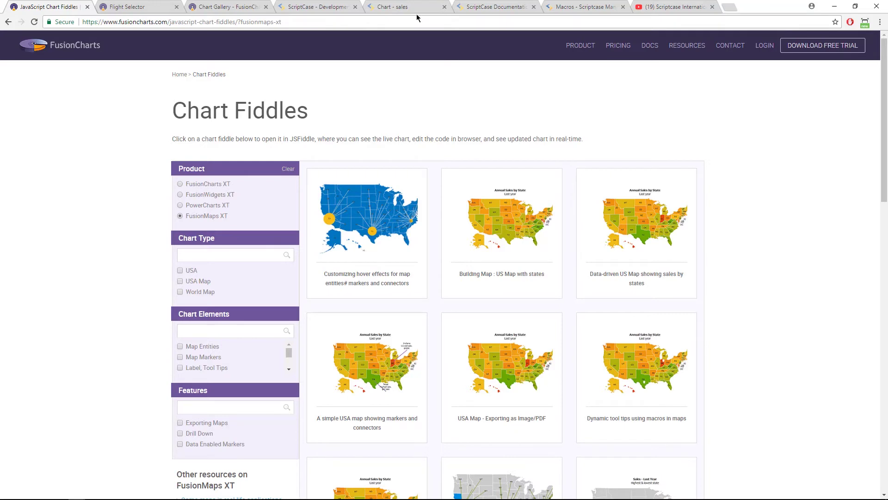
Run the ScriptCase maps application and view its Sales Force world map output.
left_click(325, 7)
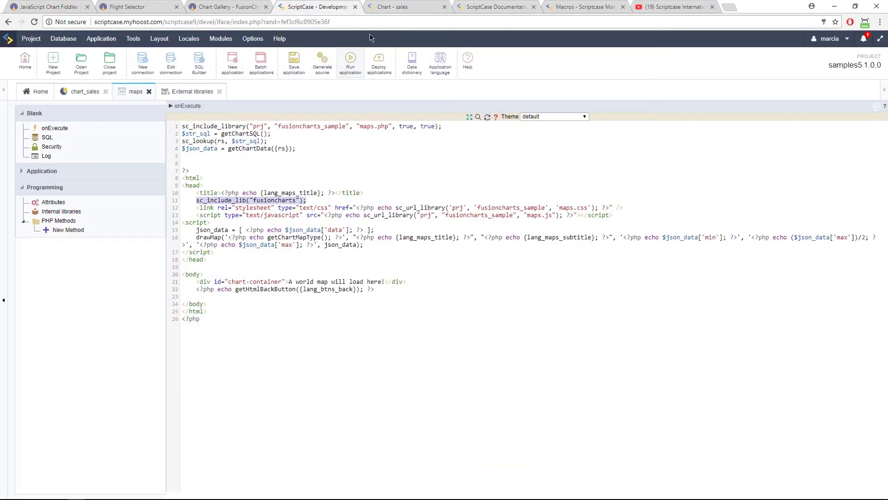
left_click(350, 64)
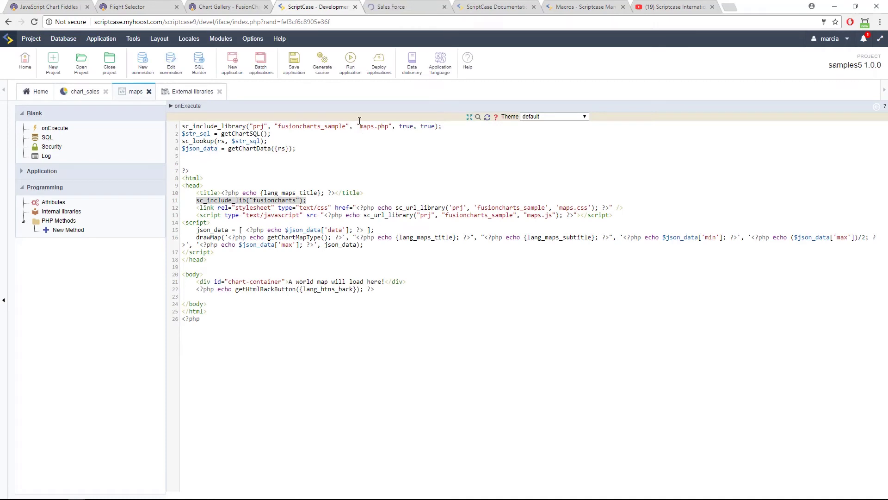
left_click(427, 9)
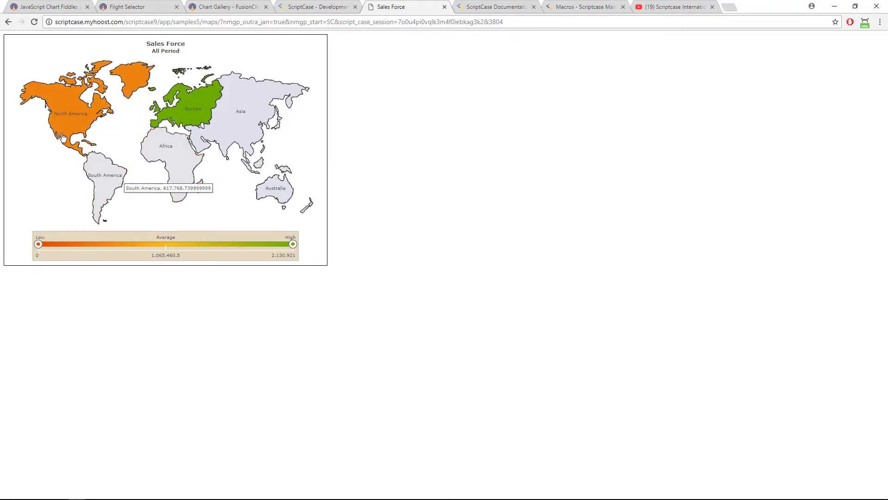
Drill the Sales Force map down to North America, then to US states, and bring up the Flight Selector.
left_click(71, 124)
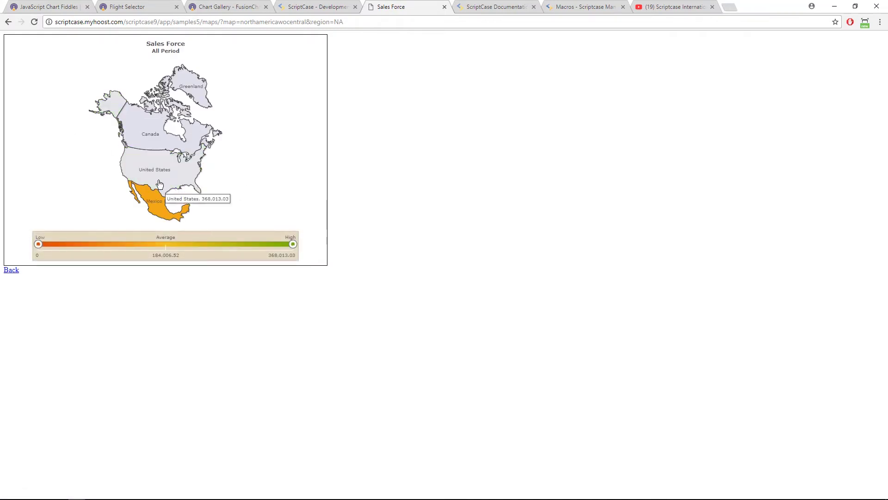
left_click(159, 180)
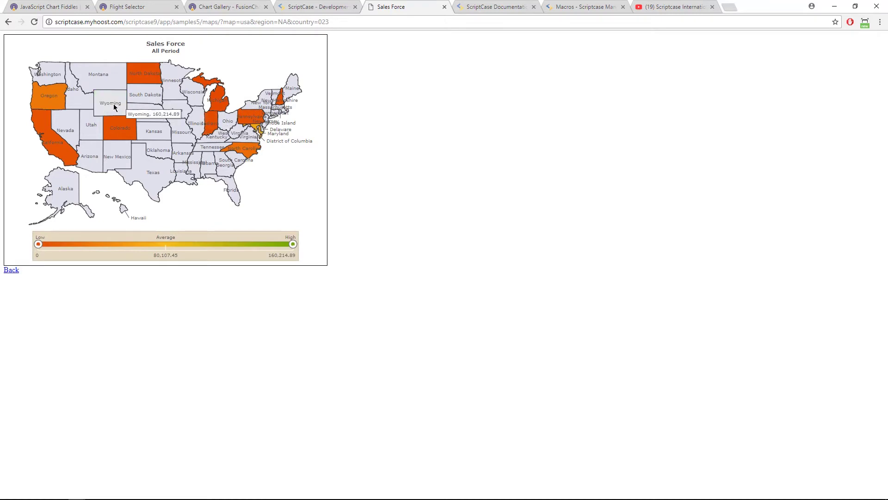
mouse_move(123, 111)
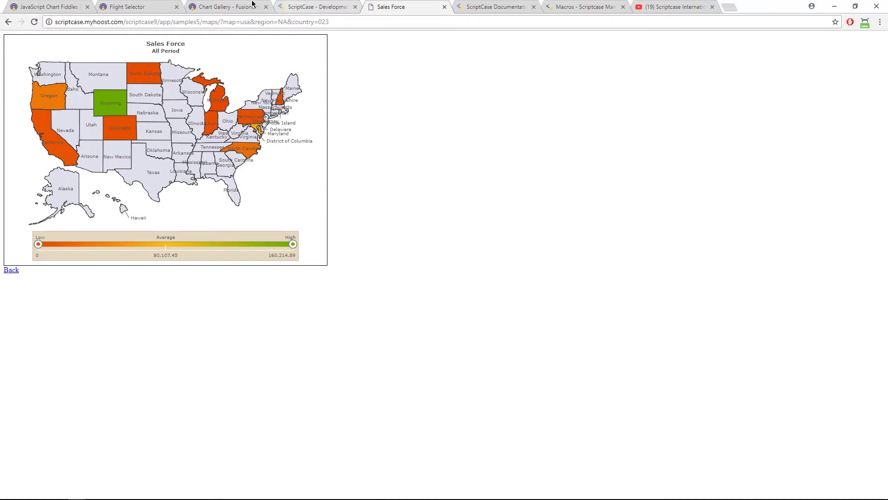
left_click(138, 5)
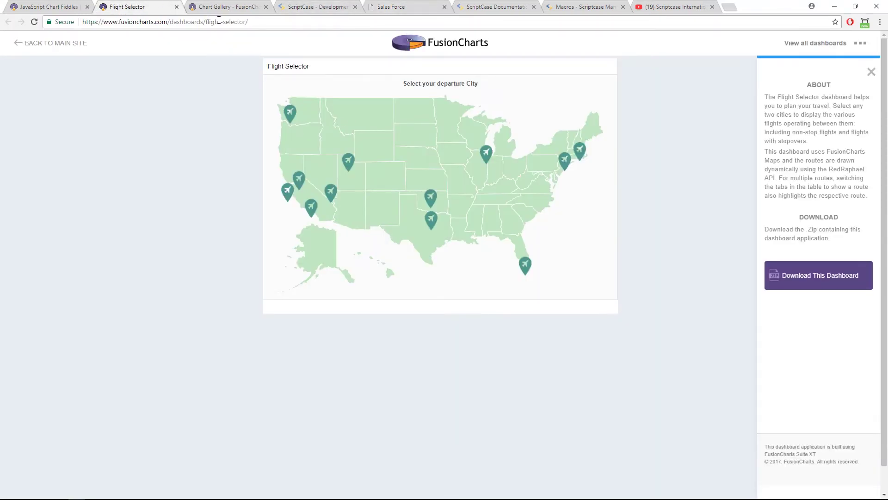
Open the US Employment Distribution demo map and drill down into North Dakota's counties.
left_click(223, 6)
scroll(434, 264, "down", 10)
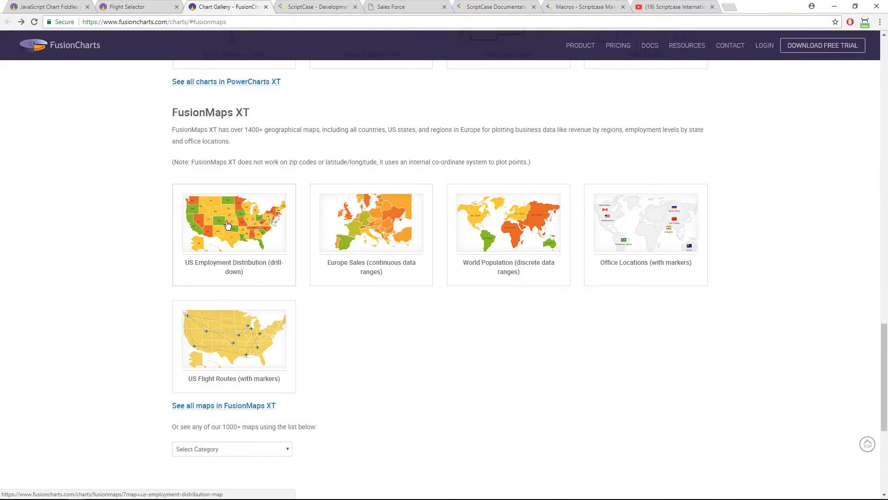
left_click(356, 248)
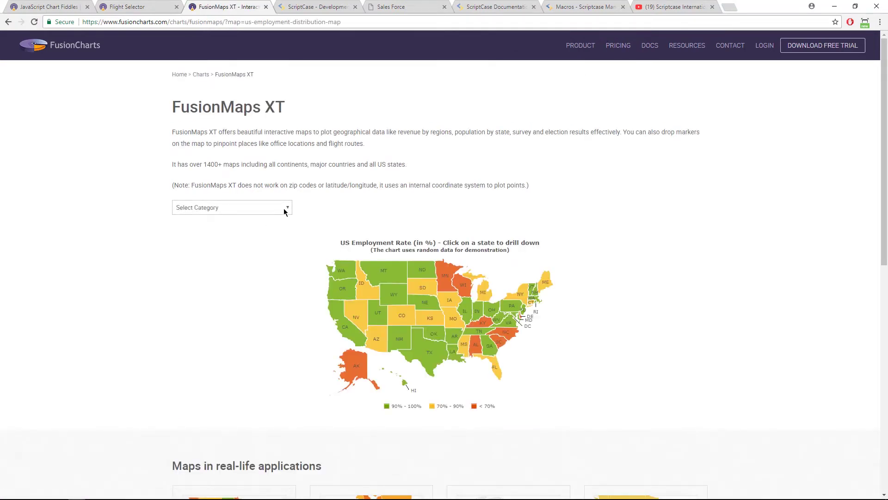
left_click(428, 273)
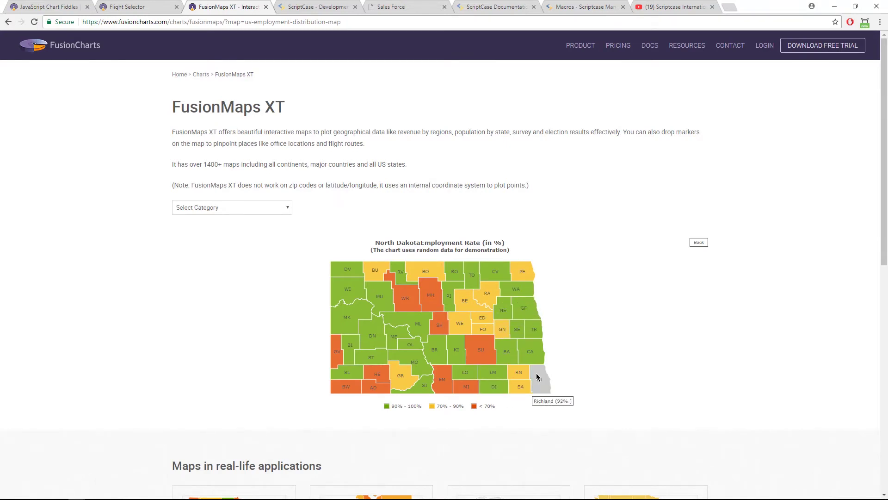
scroll(439, 274, "down", 10)
scroll(440, 274, "up", 5)
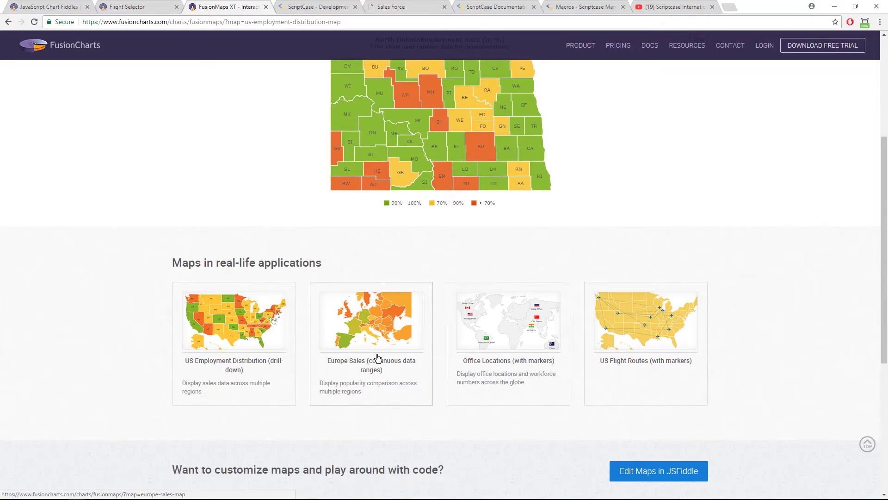
scroll(375, 352, "up", 4)
Choose South America as the map category and browse its map list without picking one.
left_click(278, 207)
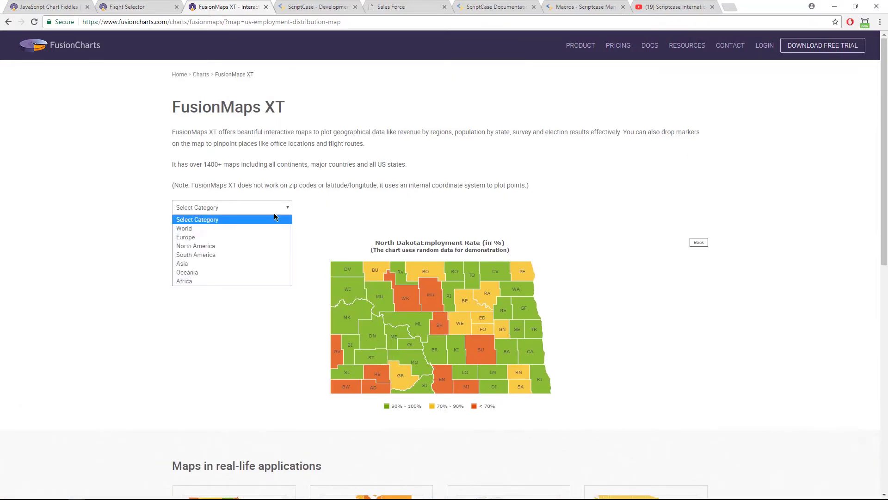
left_click(251, 255)
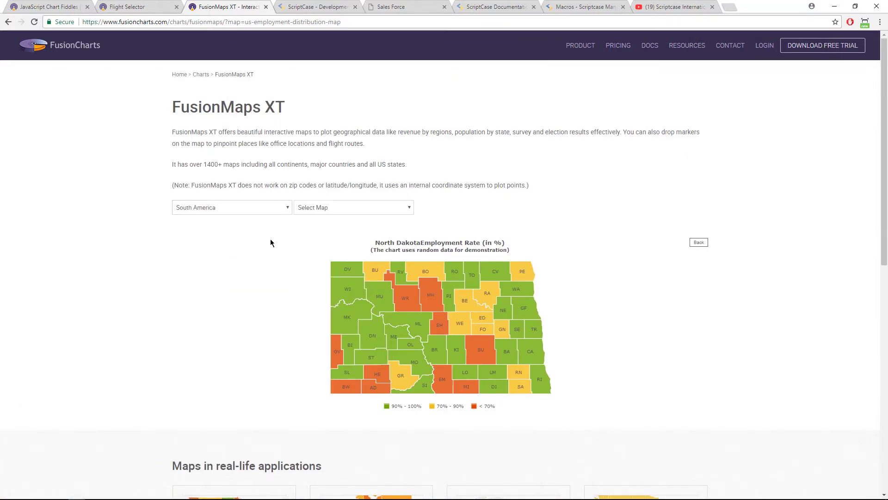
left_click(354, 207)
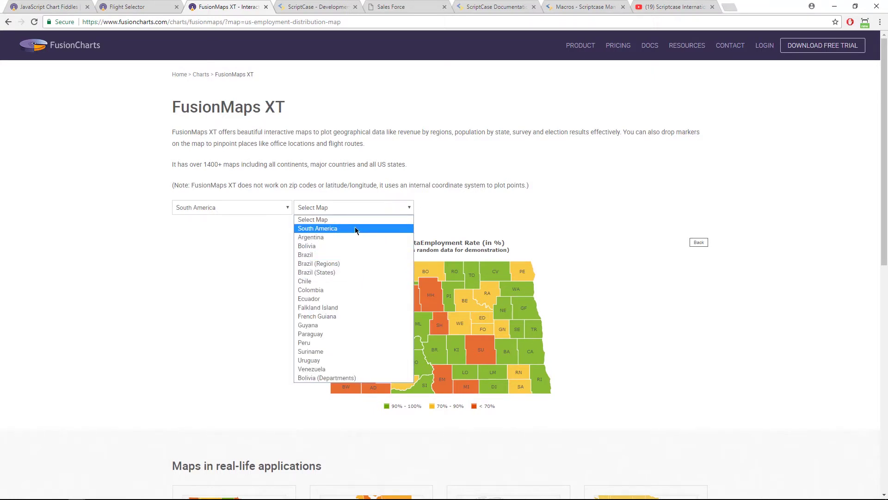
left_click(524, 211)
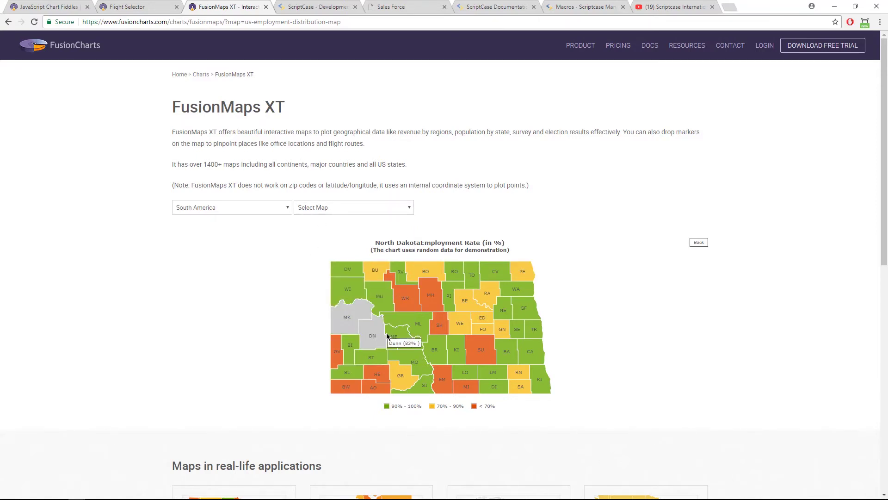
scroll(387, 332, "down", 4)
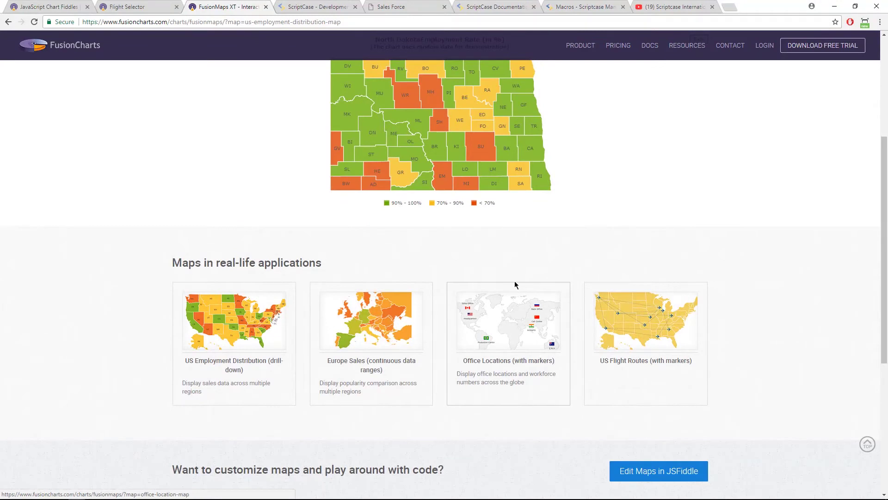
scroll(514, 282, "up", 4)
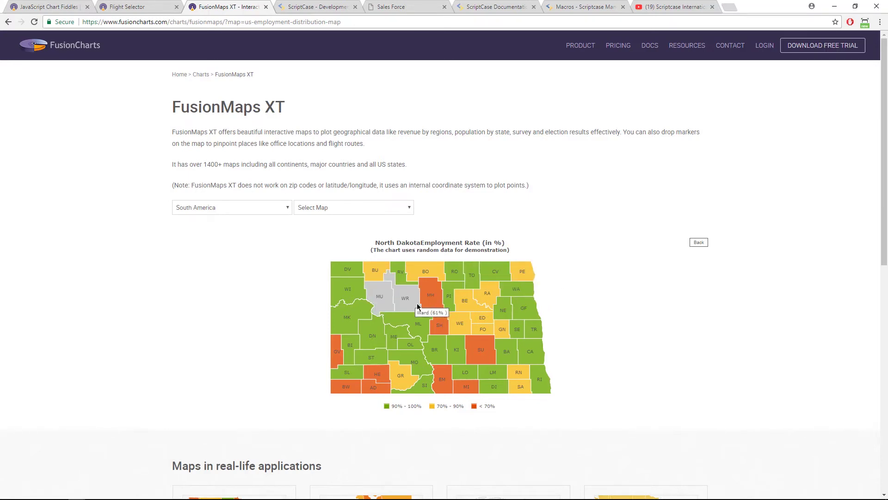
left_click(121, 6)
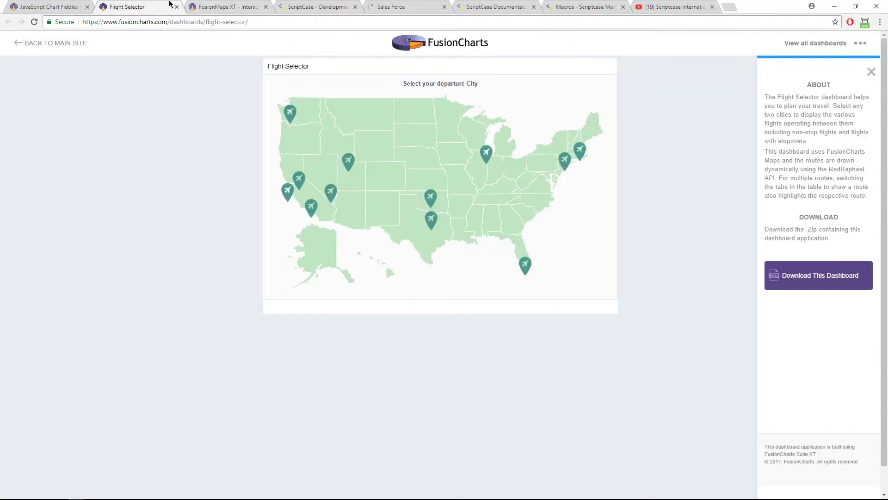
Select the HTML code from line 8 to 26 in the maps onExecute editor.
left_click(415, 6)
left_click(327, 6)
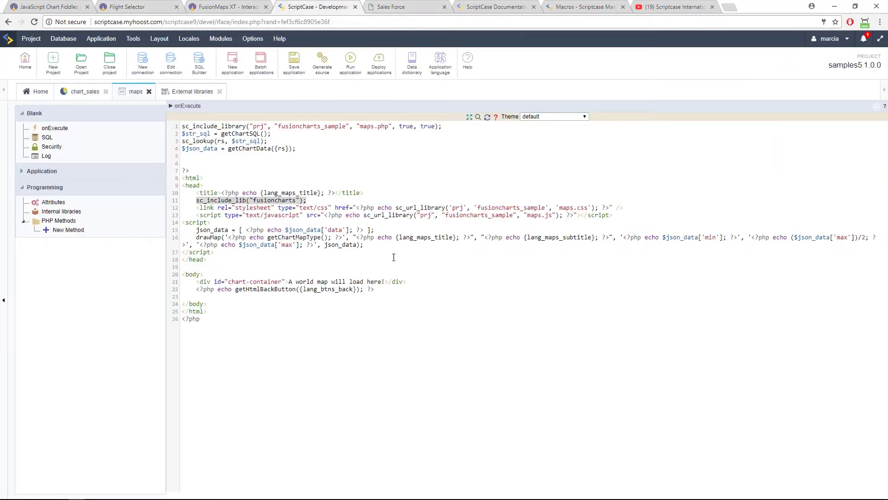
left_click(374, 209)
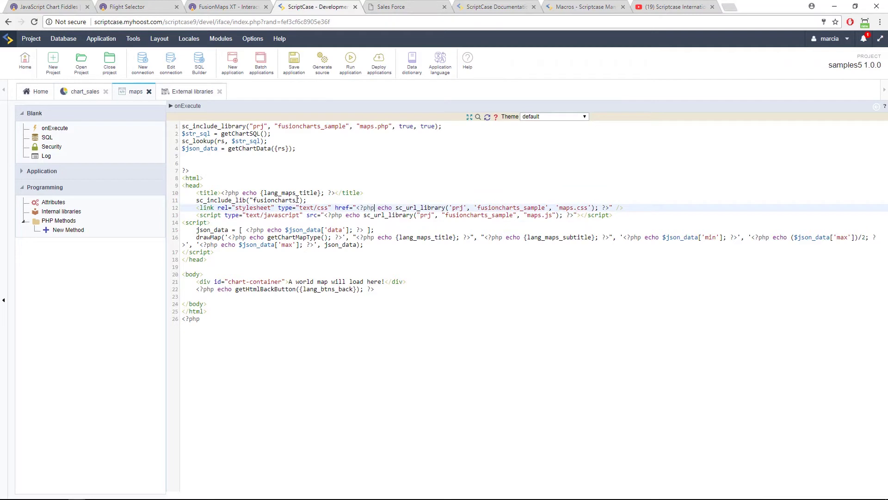
left_click_drag(183, 178, 200, 318)
Step the Sales Force map back from the US states level, then clear the code selection.
left_click(413, 4)
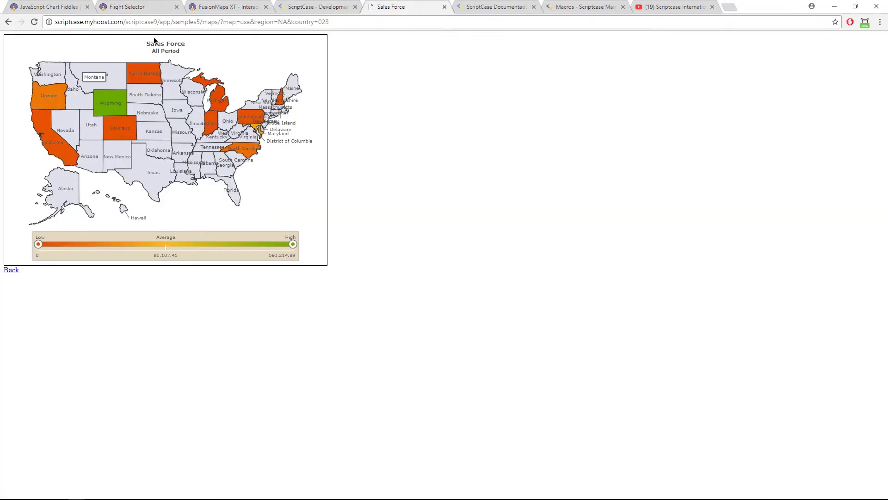
left_click(9, 271)
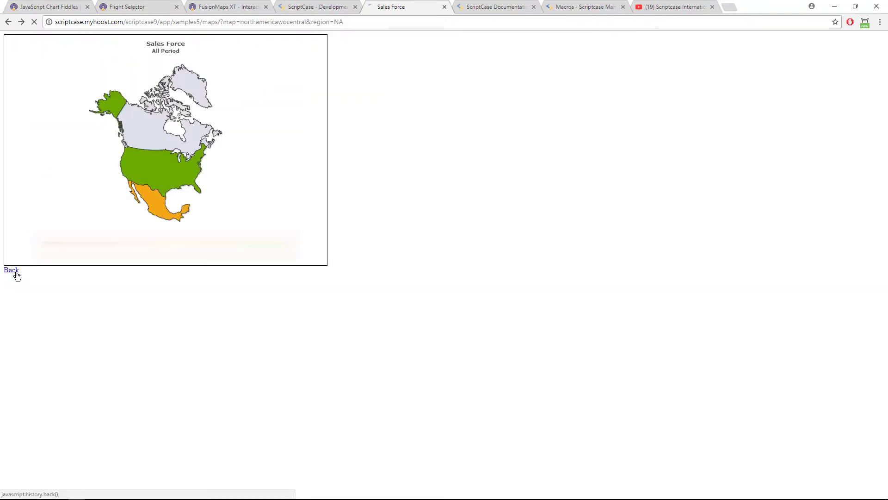
left_click(14, 271)
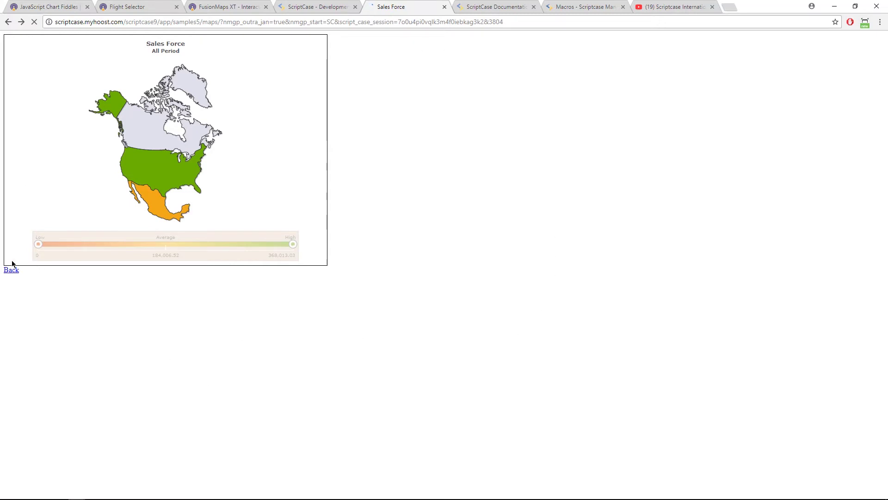
left_click(332, 5)
left_click(212, 165)
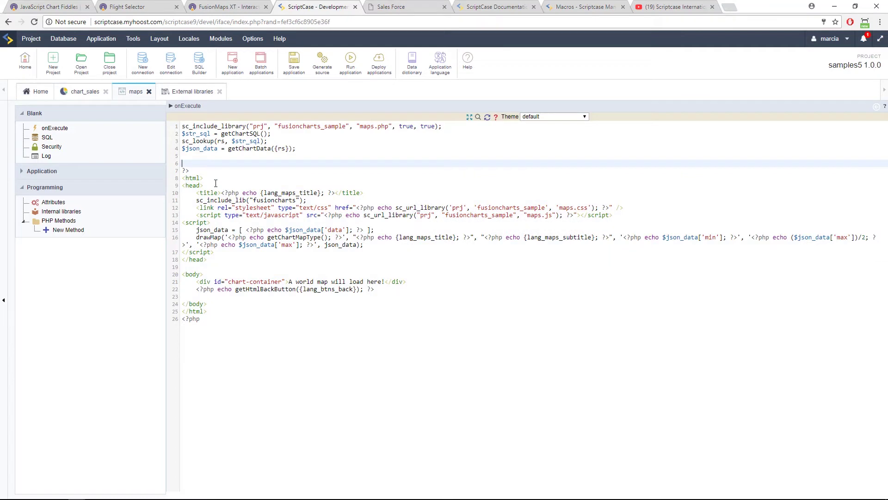
left_click(223, 319)
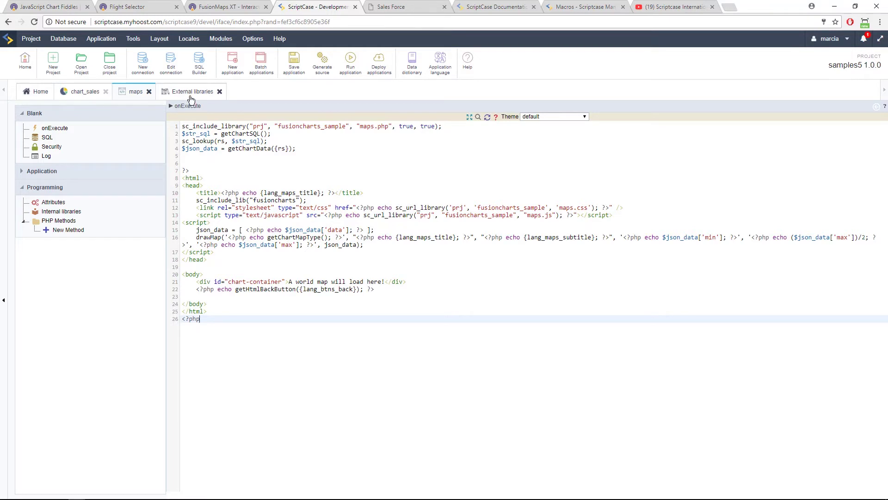
Open maps.php from the External libraries and look over the Application and Database menus.
left_click(190, 93)
left_click(194, 171)
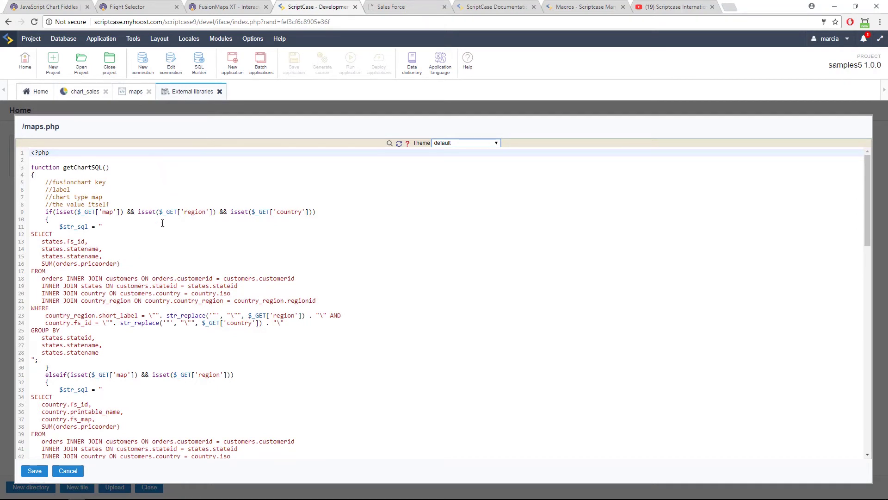
left_click(106, 40)
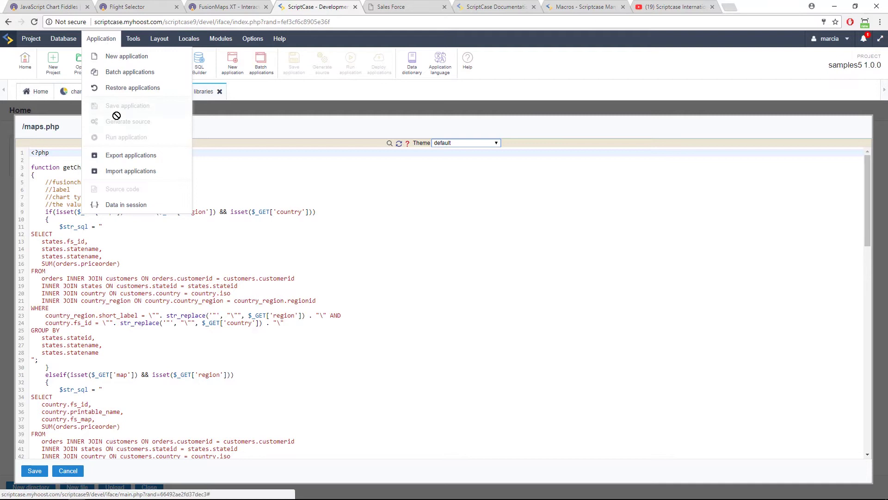
mouse_move(71, 39)
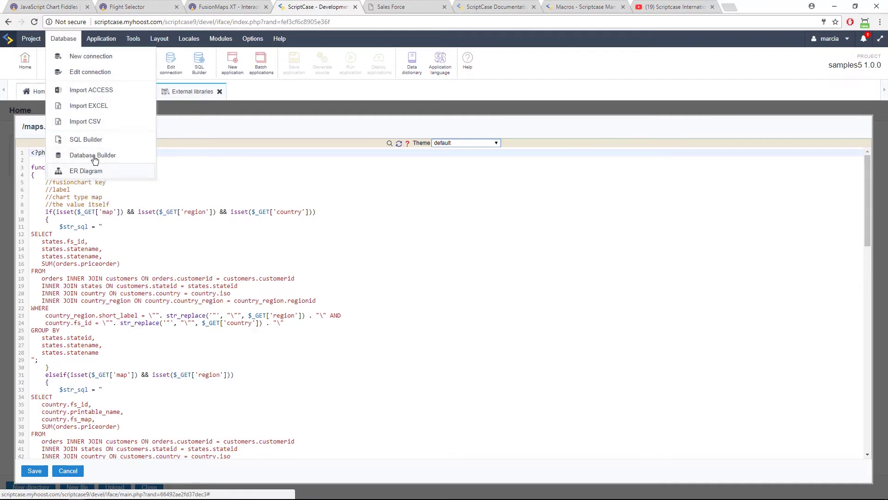
Open the Database Builder on samples5.db, browse tables like states, country and orders, then return to maps.php.
left_click(116, 157)
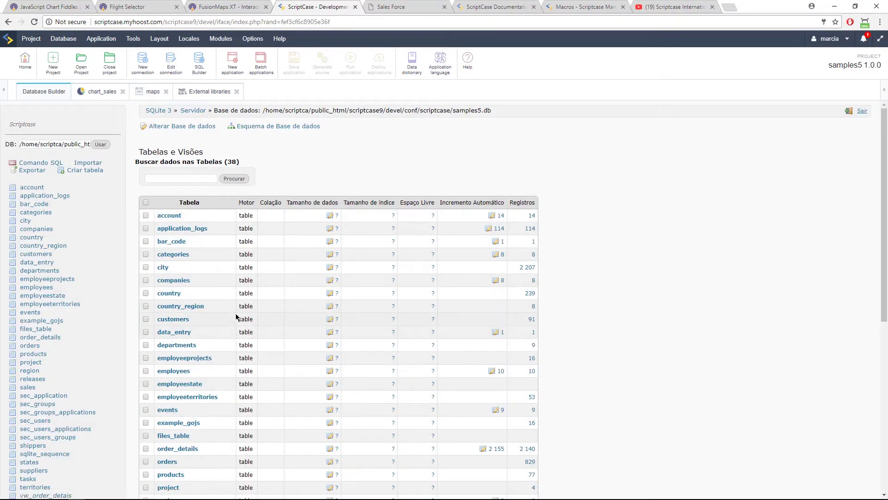
scroll(236, 318, "down", 6)
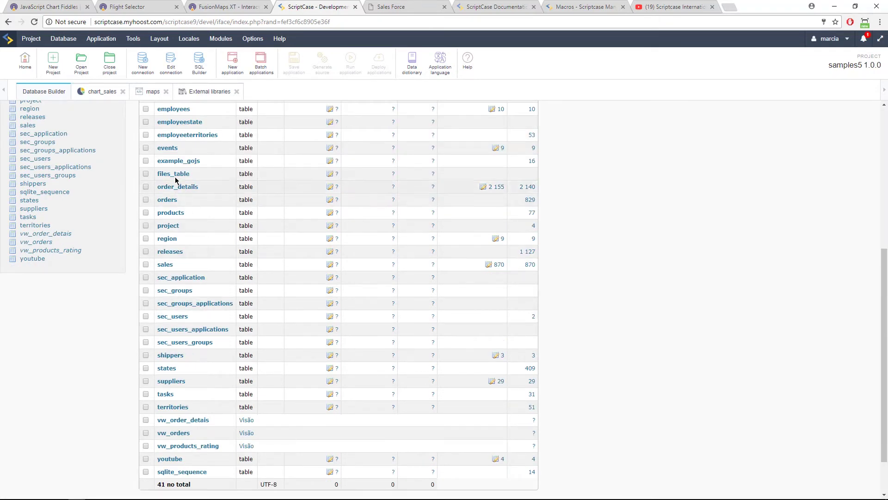
scroll(215, 161, "up", 6)
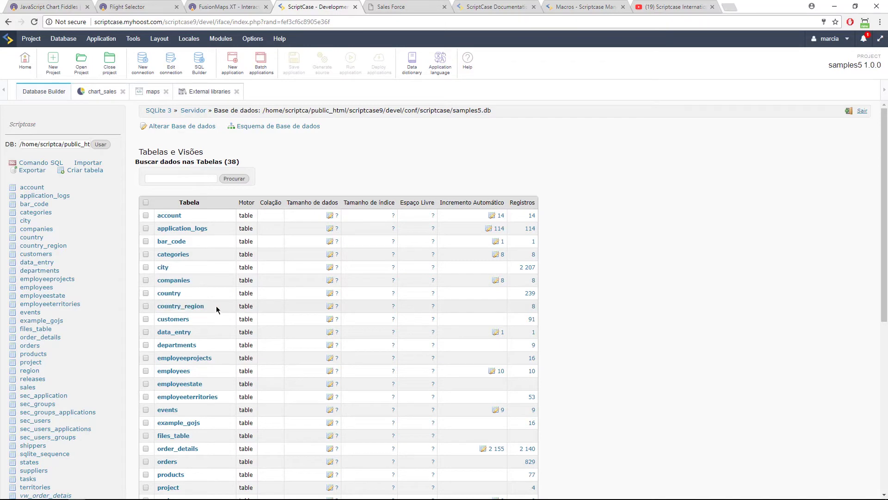
scroll(204, 279, "down", 6)
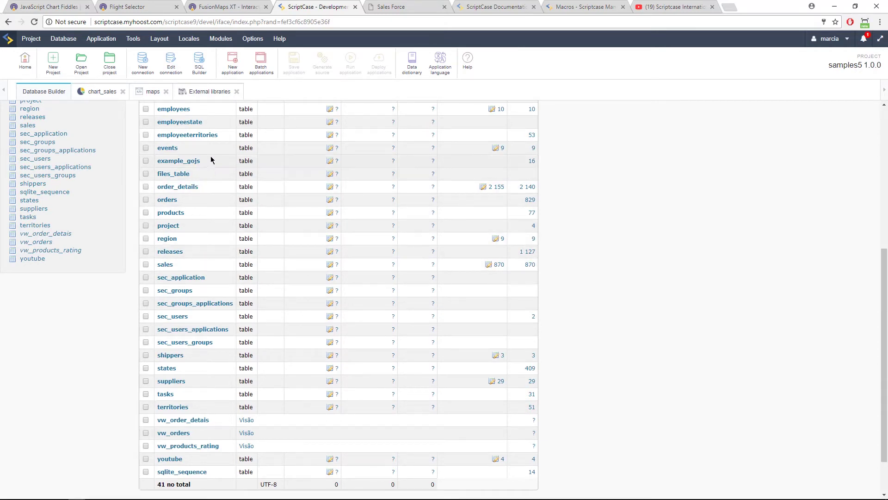
scroll(222, 160, "up", 6)
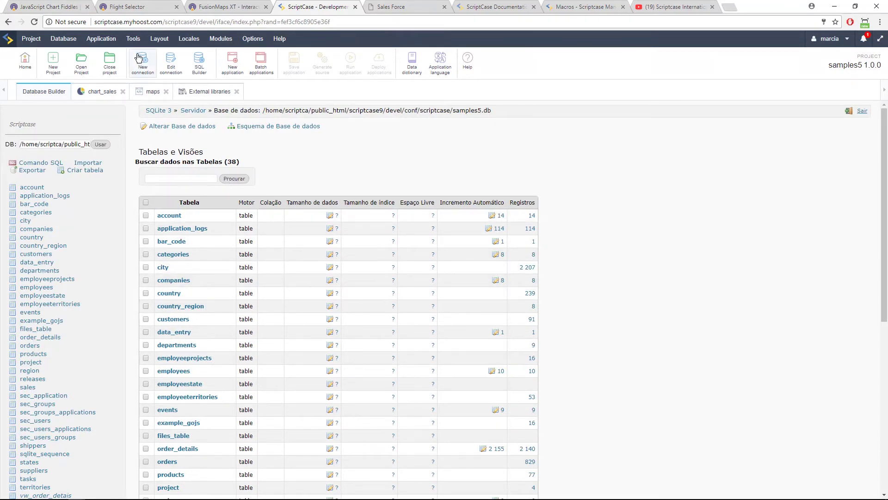
left_click(205, 99)
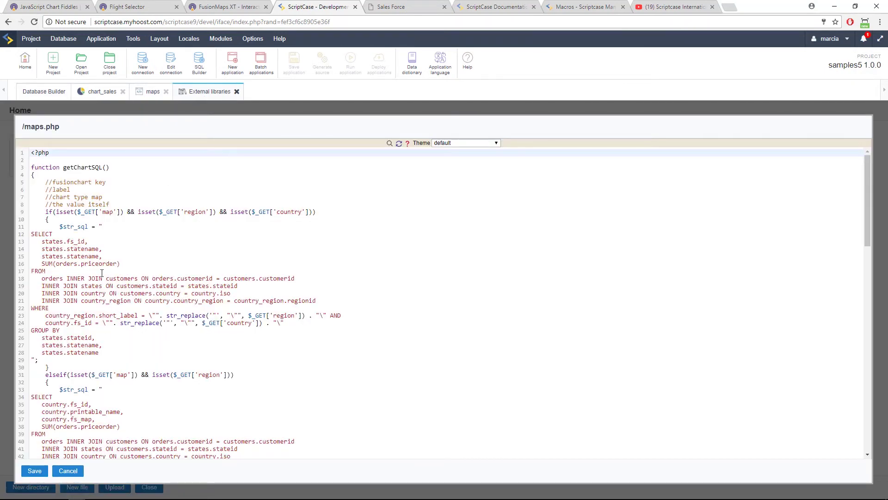
Review the maps.php source, select the getChartData function name, then close the editor without saving.
left_click(74, 256)
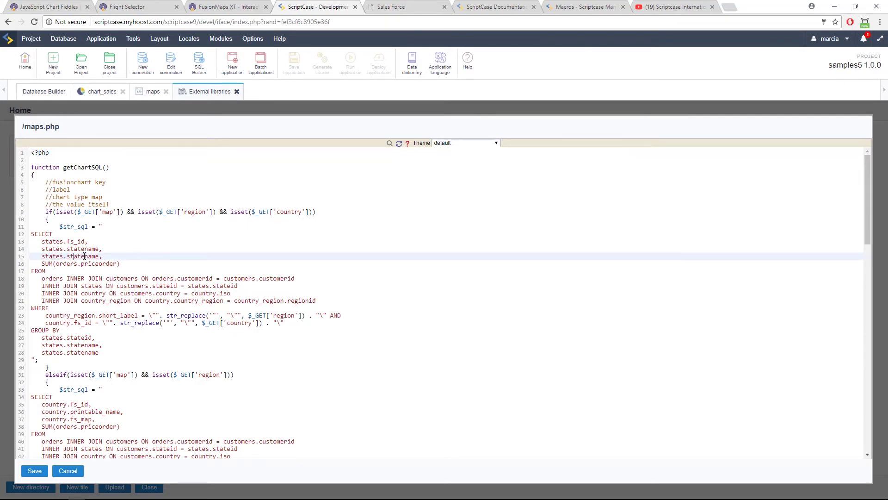
scroll(139, 305, "down", 6)
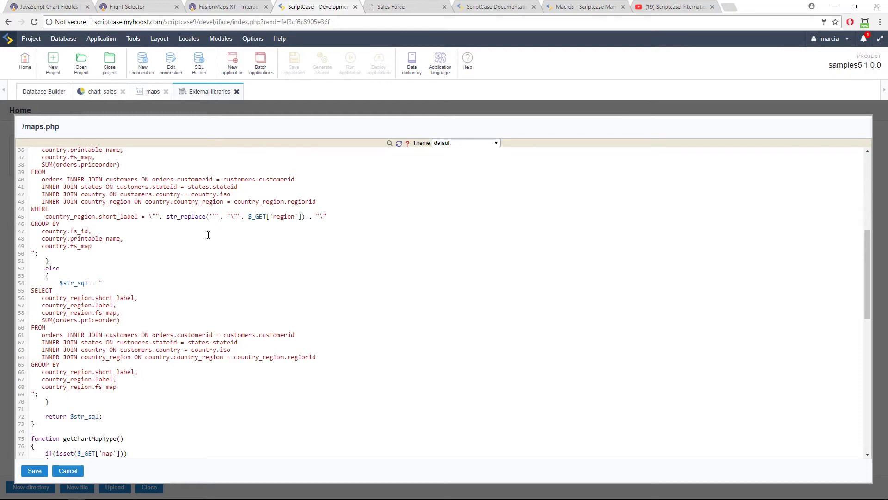
scroll(188, 254, "down", 6)
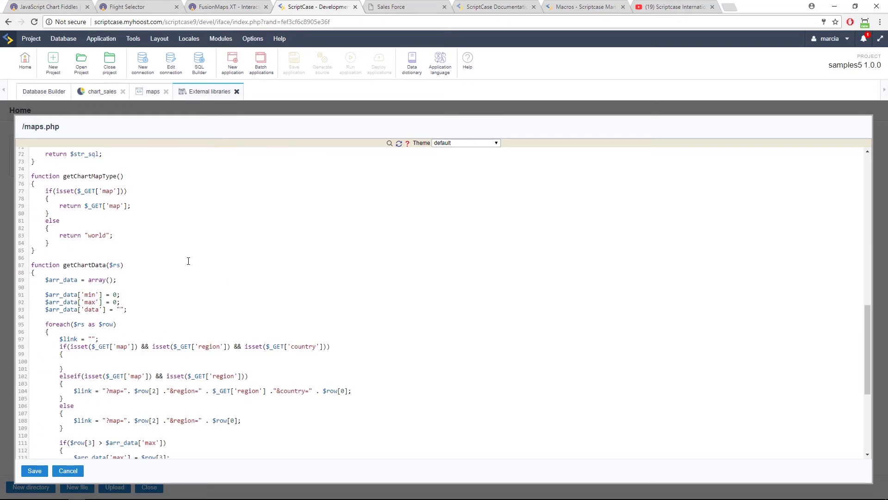
left_click_drag(63, 265, 104, 262)
left_click(153, 91)
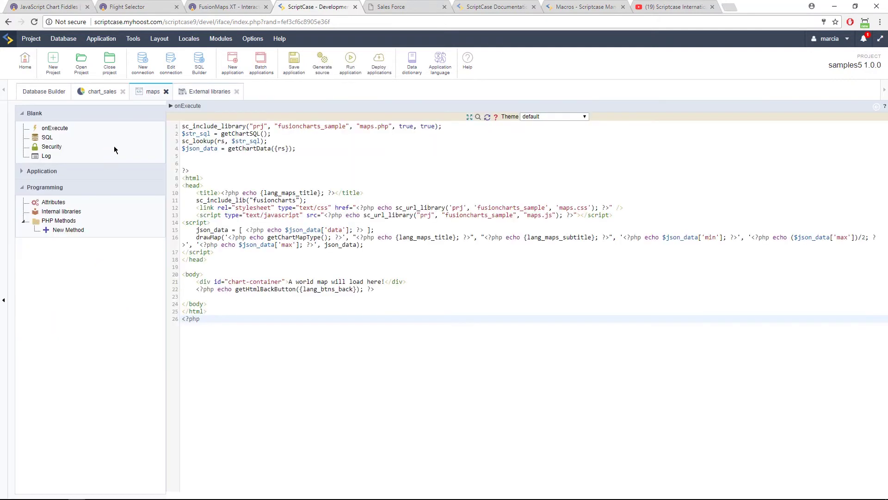
left_click(196, 94)
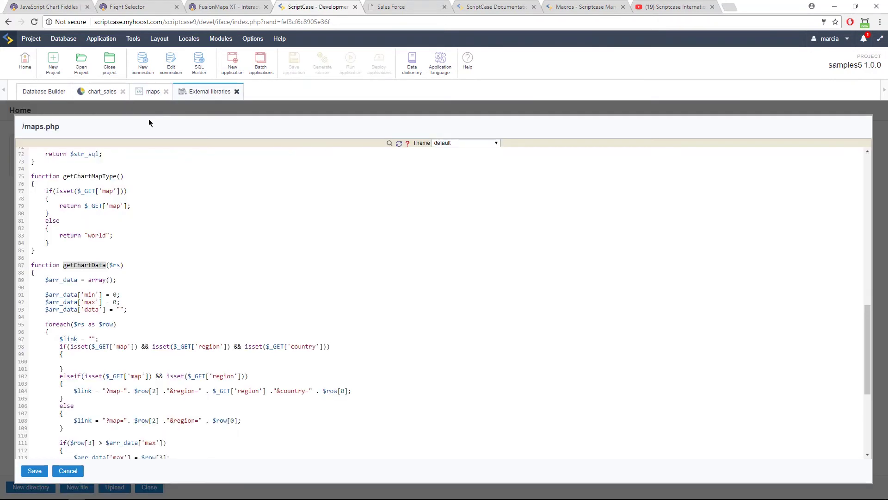
left_click(68, 470)
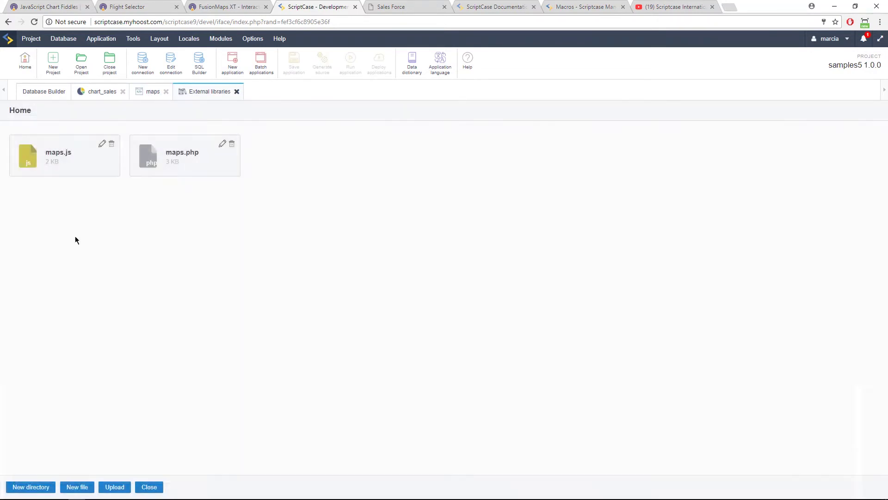
Review the drawMap FusionCharts code in maps.js, then close it without saving.
left_click(69, 155)
left_click(120, 179)
left_click_drag(43, 168, 119, 176)
left_click(119, 176)
left_click_drag(76, 154, 206, 169)
left_click(232, 188)
scroll(237, 208, "down", 1)
scroll(236, 208, "down", 1)
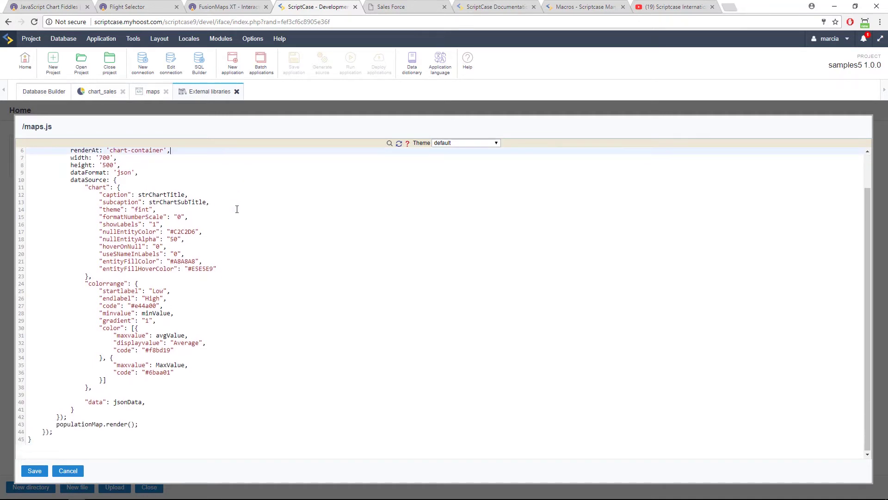
scroll(221, 410, "up", 3)
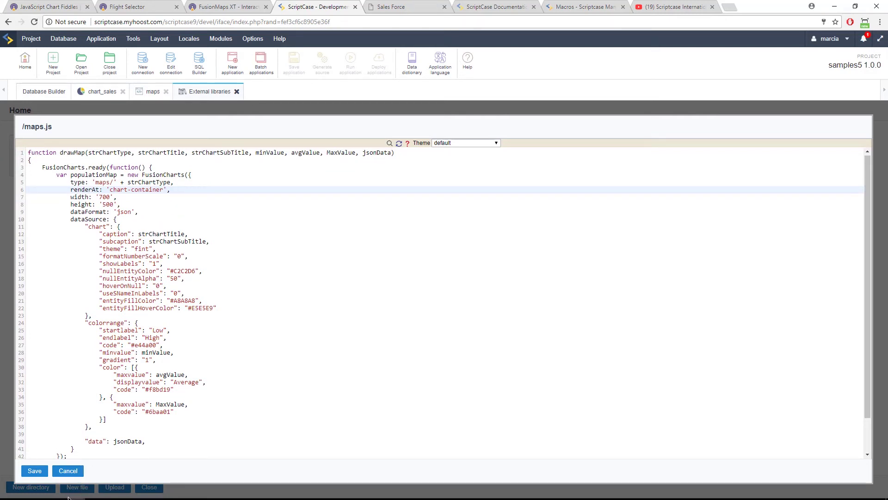
left_click(68, 471)
Reopen maps.php and highlight the getHtmlBackButton function, then go to the Sales Force page.
left_click(188, 162)
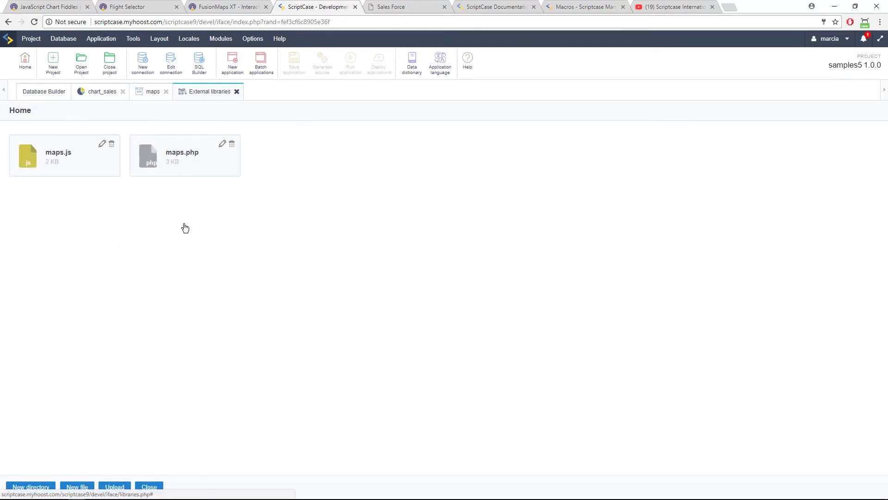
scroll(186, 316, "down", 6)
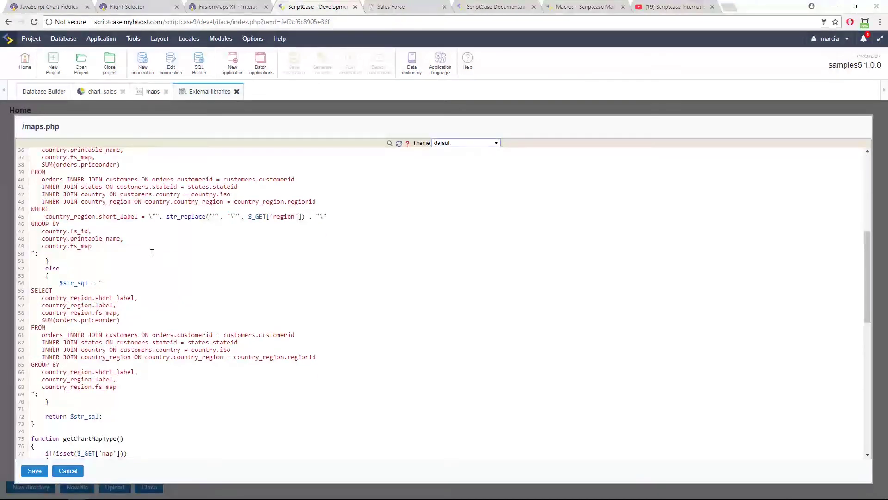
scroll(153, 252, "down", 10)
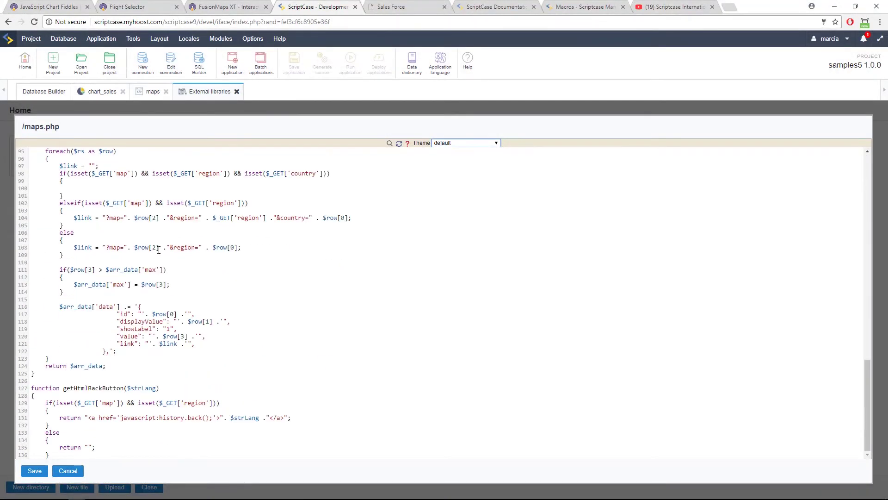
scroll(160, 248, "down", 1)
left_click_drag(54, 350, 207, 442)
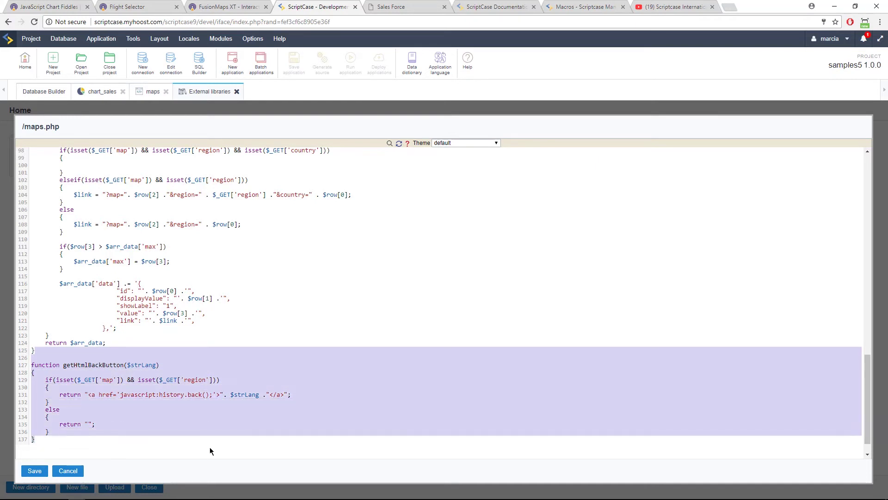
left_click(254, 349)
scroll(254, 349, "up", 12)
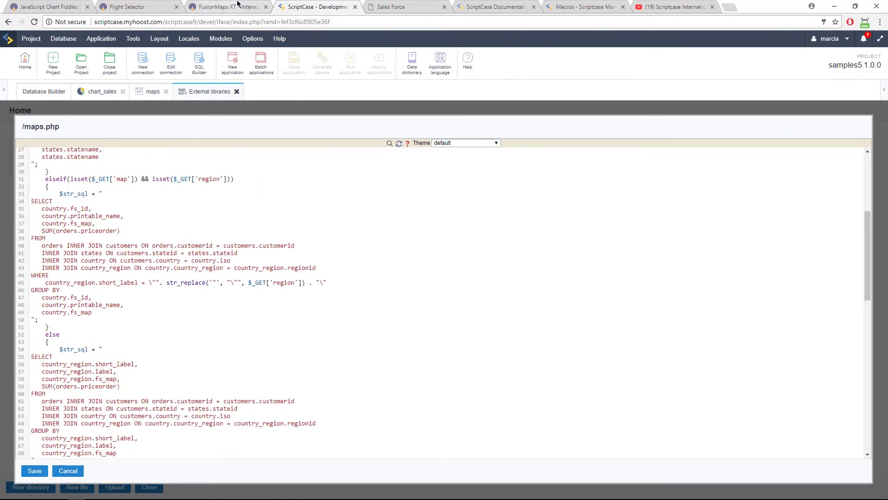
left_click(393, 7)
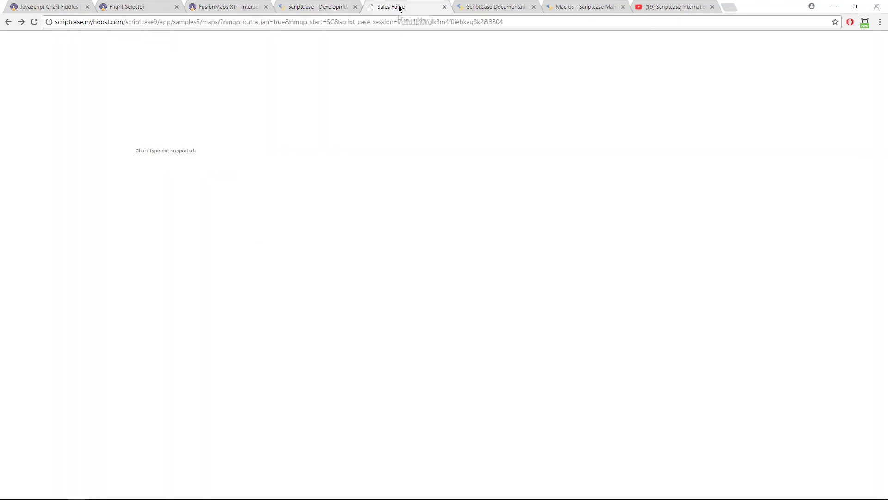
Rerun the maps application and view the Sales Force world map.
left_click(313, 5)
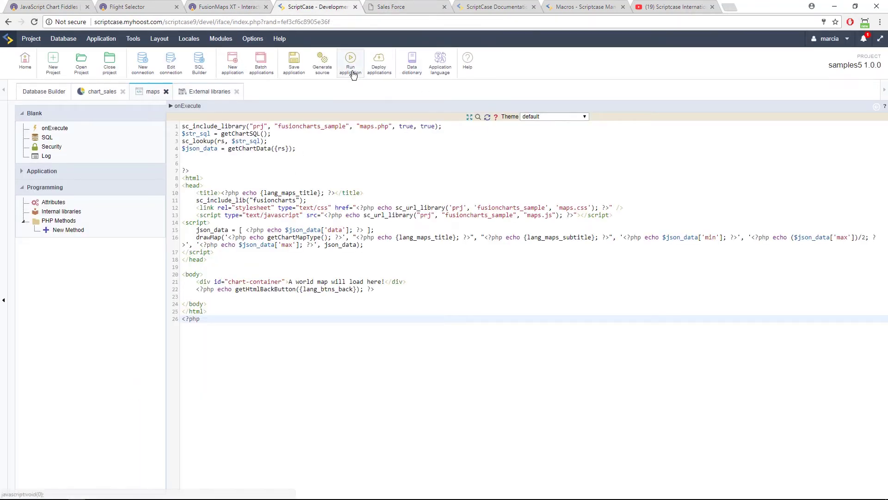
left_click(352, 71)
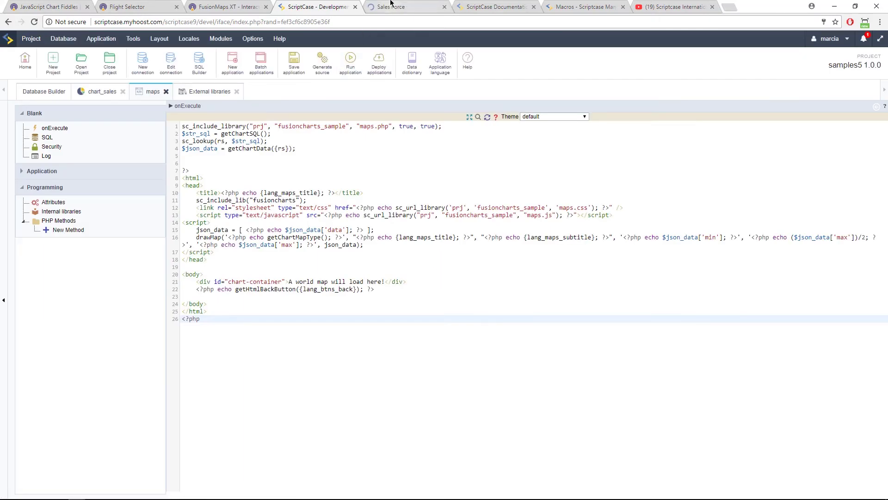
left_click(392, 7)
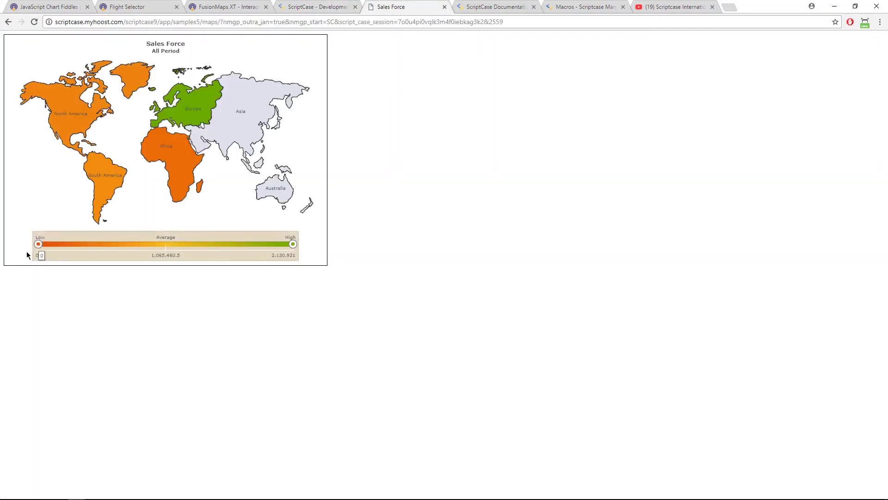
Narrow the Low/High sales sliders, then restore the full 0 to 2,130,921 range.
mouse_move(293, 250)
left_click_drag(294, 250, 223, 250)
mouse_move(37, 250)
left_click_drag(37, 250, 77, 250)
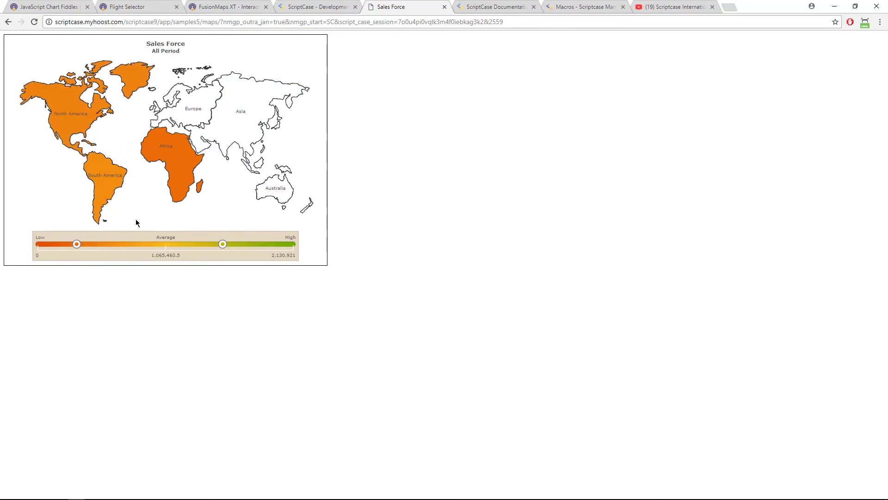
left_click_drag(224, 244, 286, 249)
left_click_drag(76, 244, 32, 252)
left_click_drag(281, 245, 294, 246)
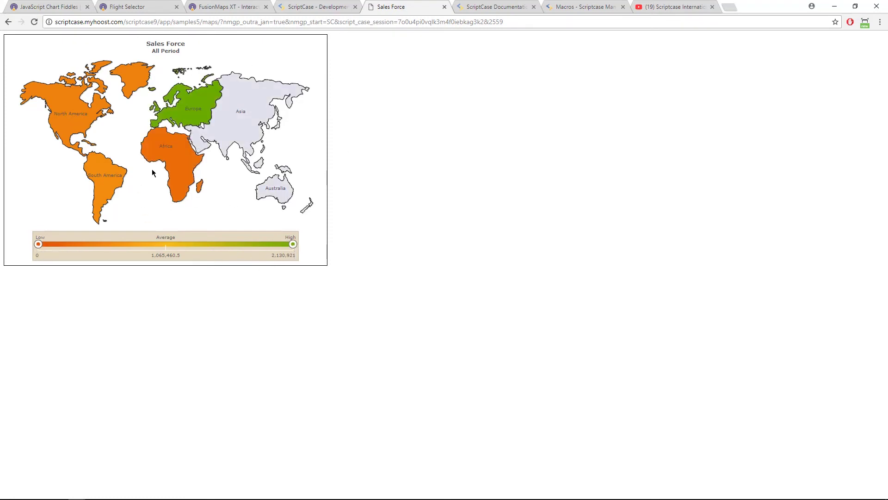
Drill down into Africa's sales and return to the world map.
left_click(176, 159)
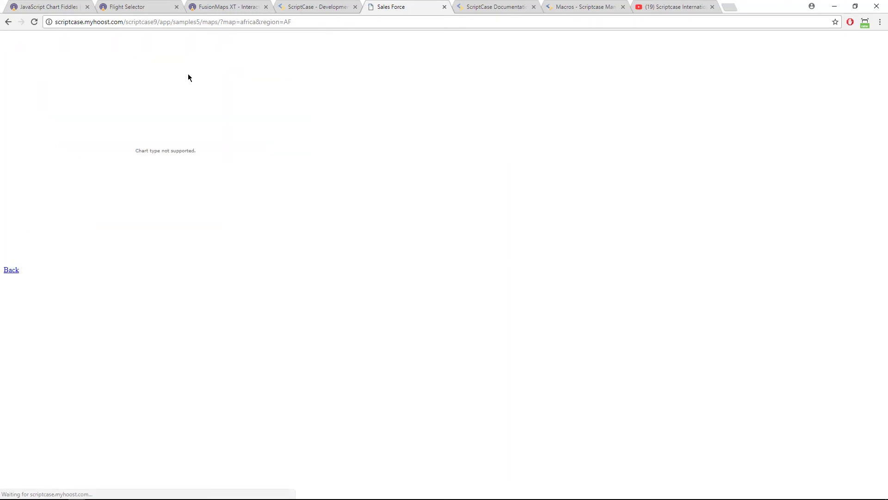
left_click(11, 270)
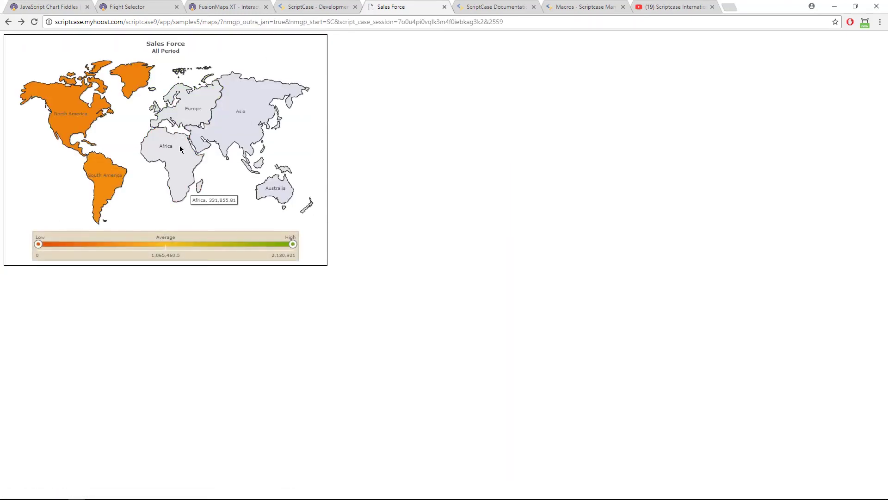
left_click(230, 8)
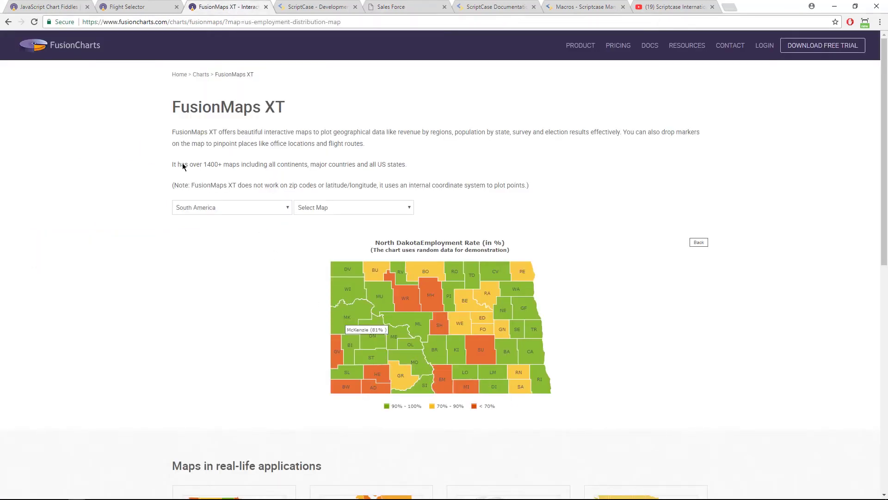
View the FusionMaps XT US Flight Routes example, then return to the ScriptCase maps code.
left_click(8, 23)
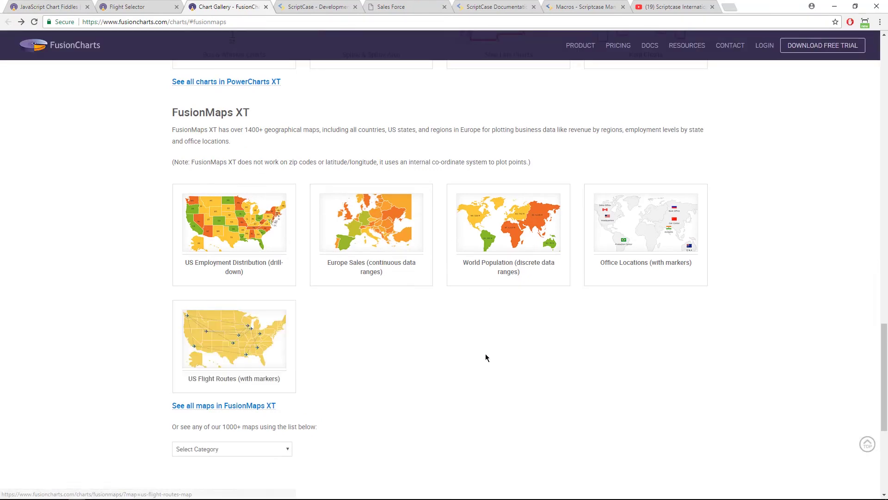
left_click(231, 360)
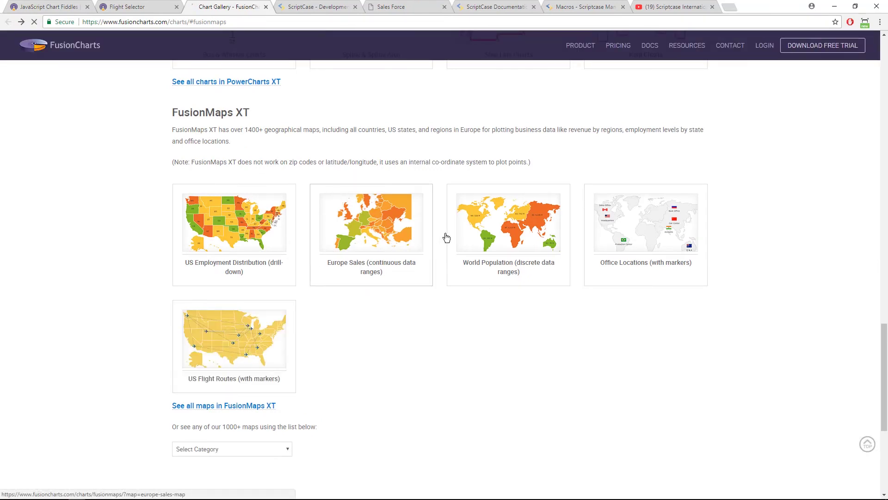
scroll(498, 330, "down", 5)
scroll(498, 330, "up", 5)
scroll(499, 331, "down", 6)
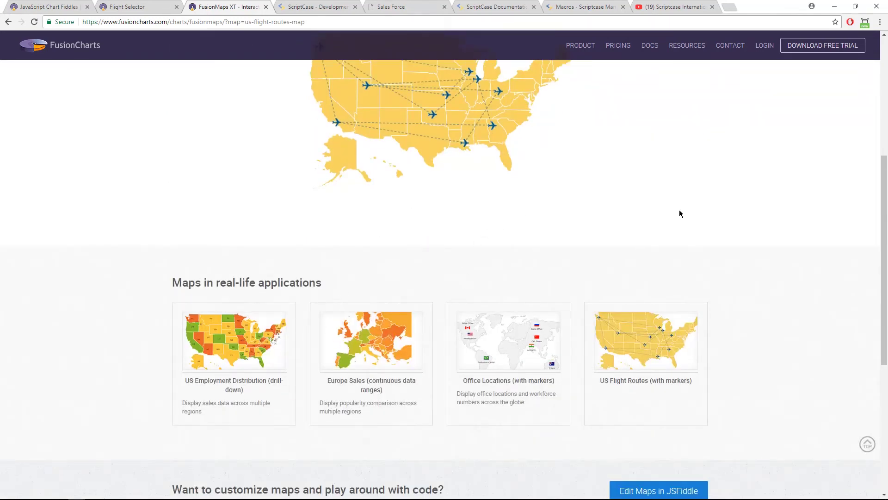
left_click_drag(883, 259, 883, 229)
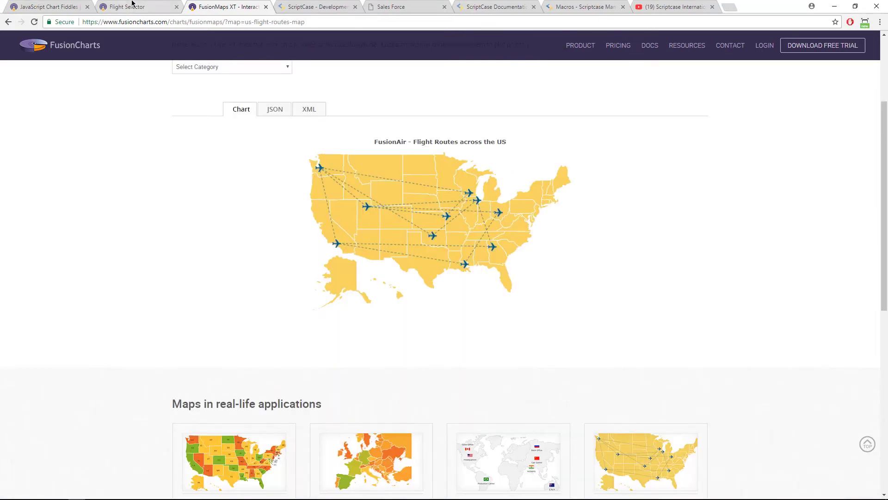
left_click(133, 5)
left_click(345, 6)
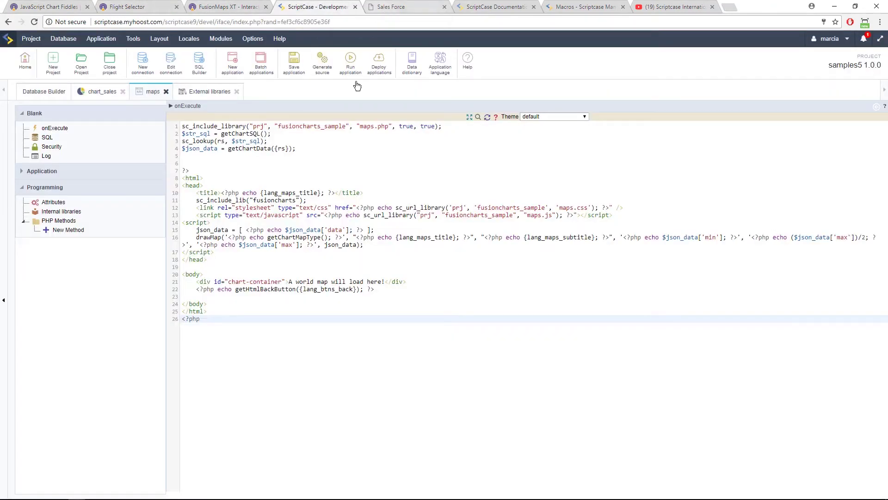
left_click_drag(299, 289, 359, 291)
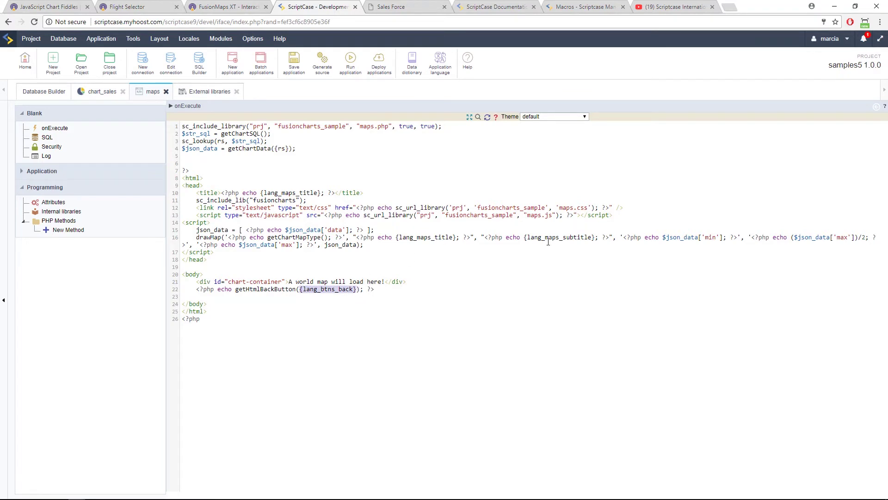
left_click_drag(524, 239, 592, 240)
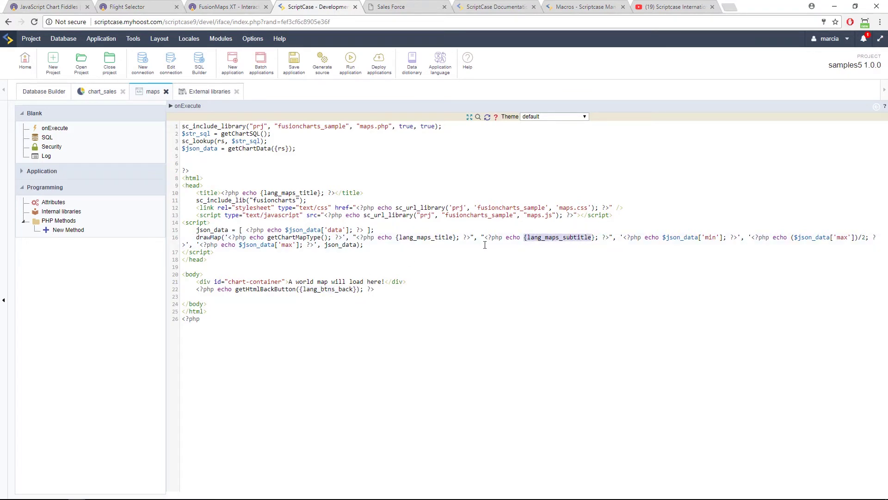
left_click(398, 243)
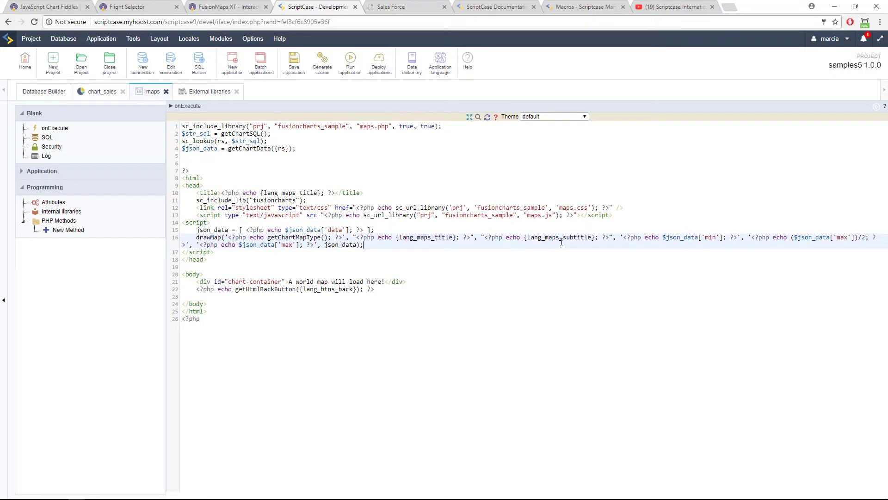
left_click_drag(524, 236, 595, 234)
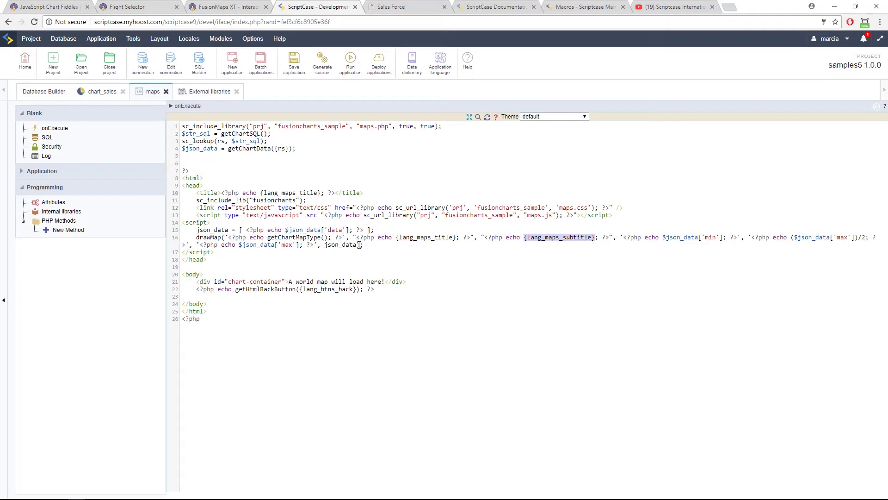
left_click_drag(359, 240, 372, 243)
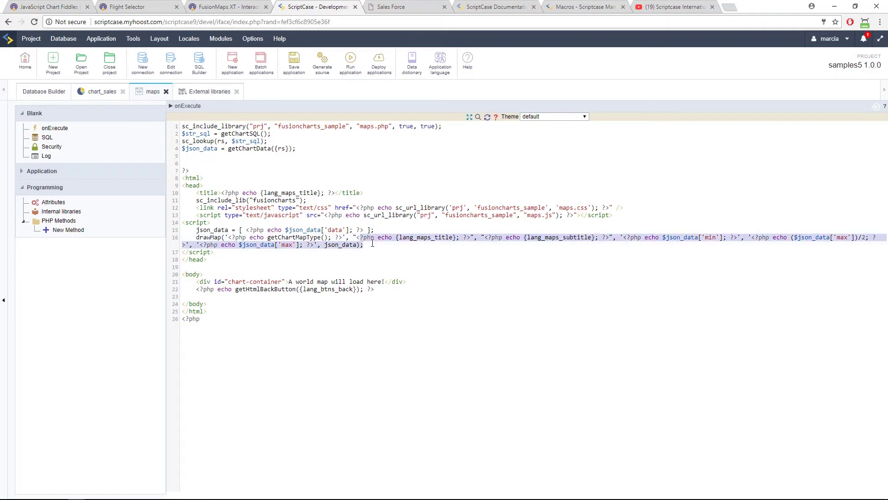
left_click(340, 238)
left_click_drag(363, 238, 381, 237)
left_click(392, 237)
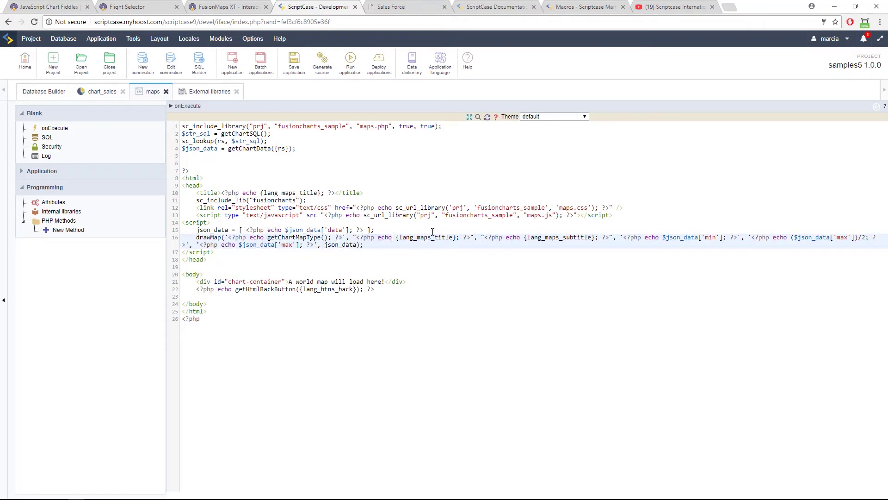
left_click_drag(399, 238, 456, 238)
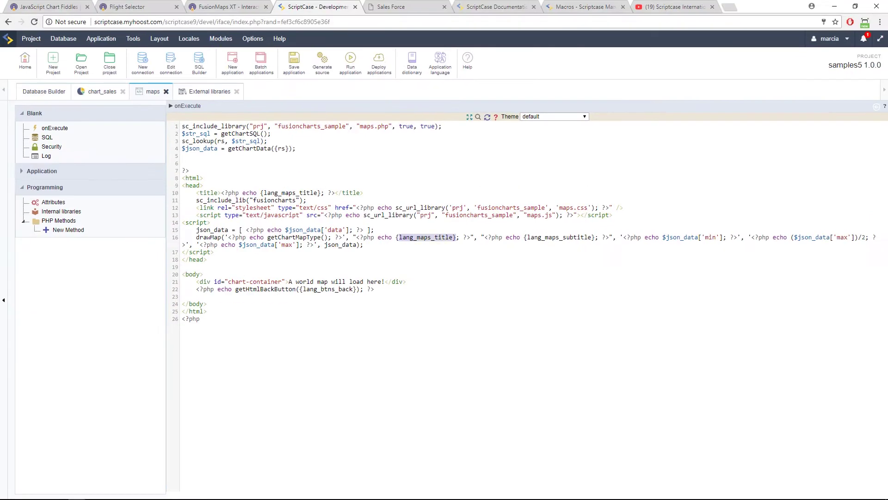
left_click_drag(300, 149, 180, 146)
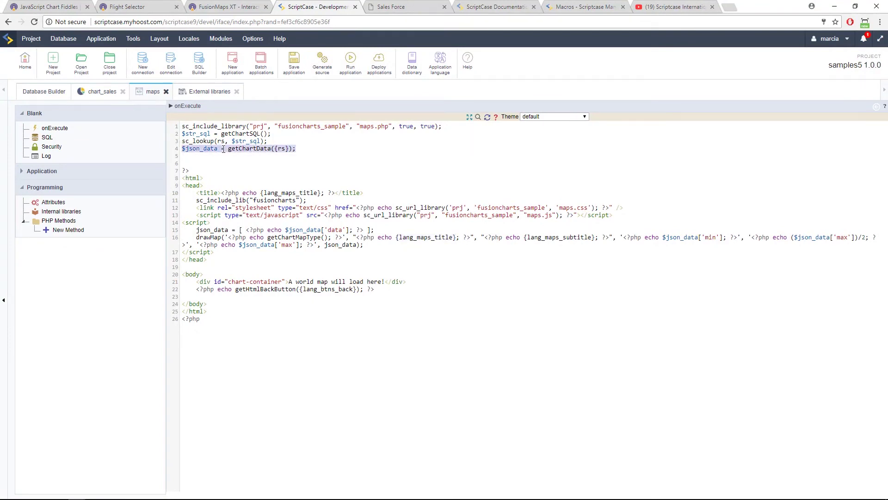
left_click_drag(221, 133, 273, 134)
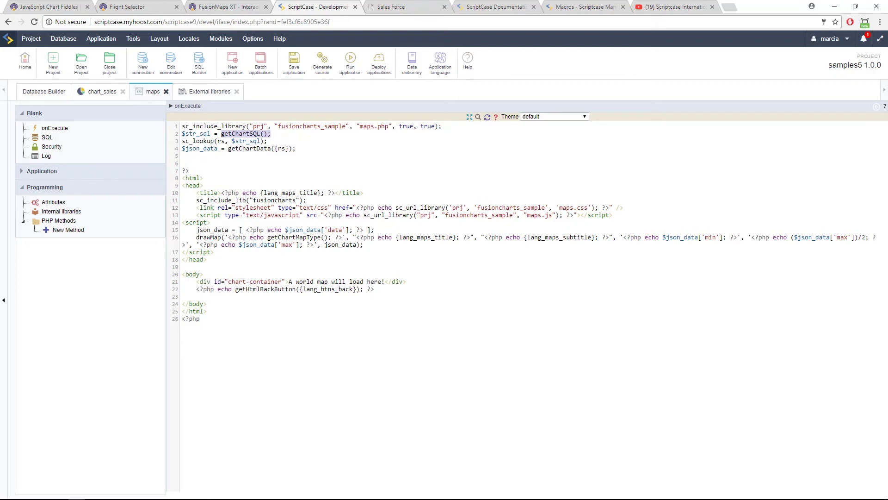
left_click(232, 6)
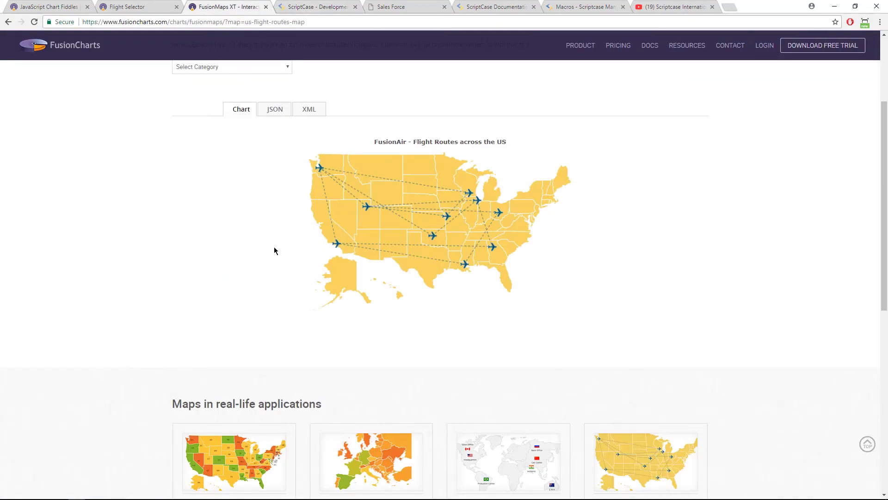
scroll(275, 258, "down", 5)
scroll(277, 260, "up", 5)
scroll(410, 239, "up", 3)
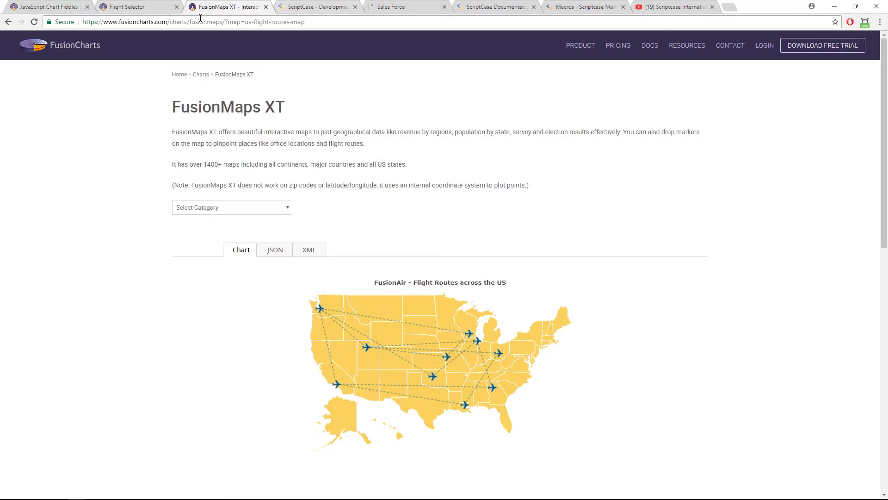
left_click(315, 7)
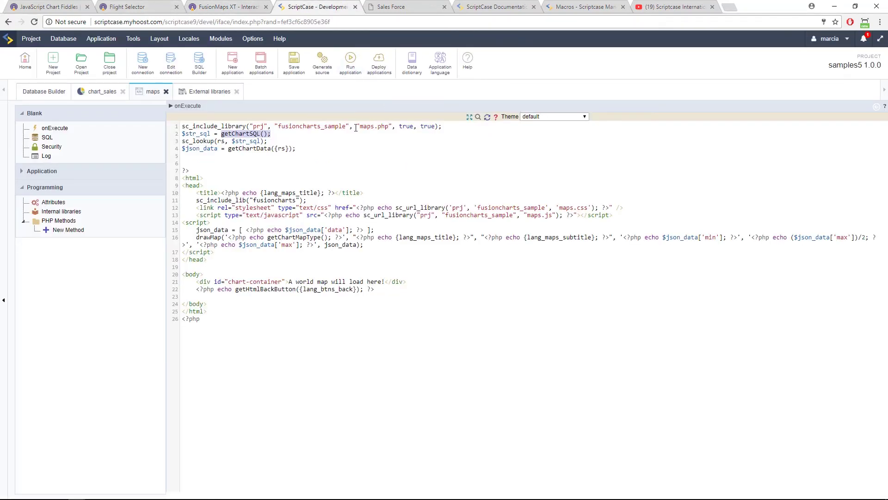
Run chart_sales to show summed Sales per Product Category, with Beverages highest at 51,754.76.
left_click(95, 89)
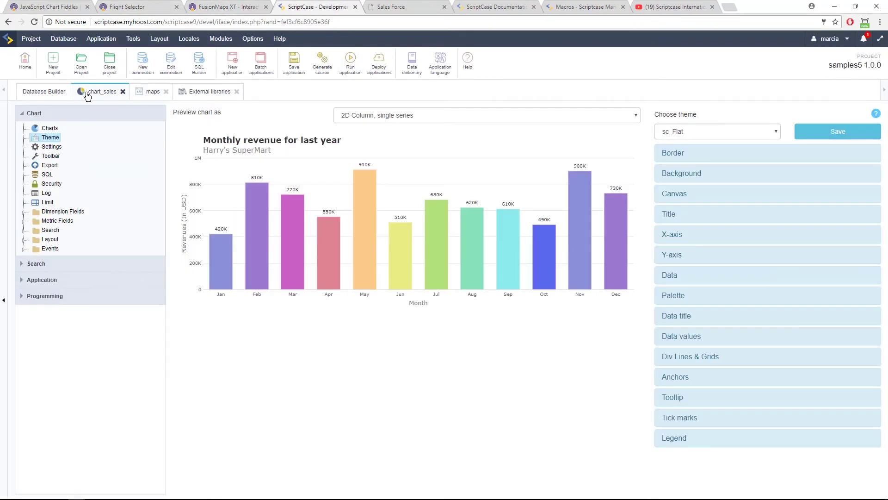
left_click(351, 63)
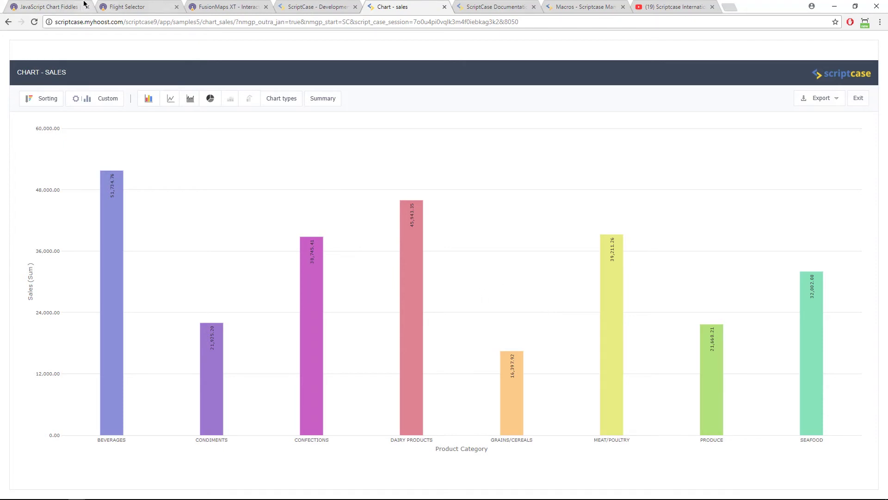
left_click(67, 6)
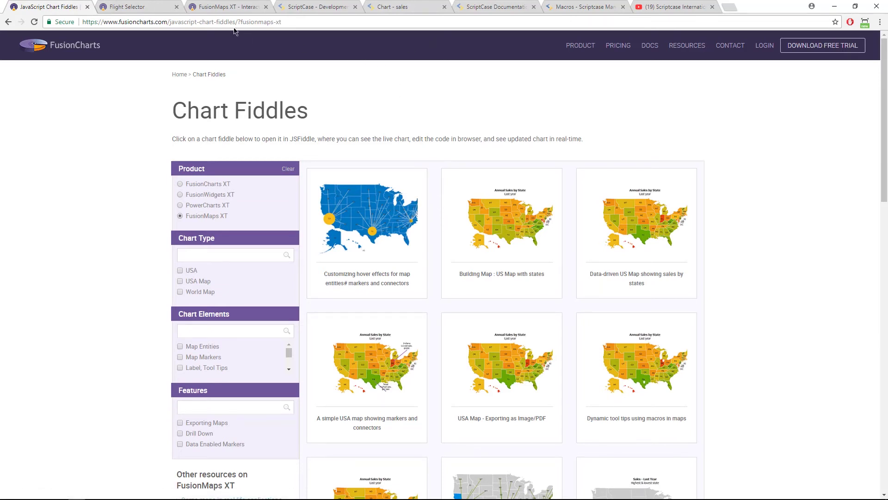
Return to ScriptCase and open the External libraries manager from the Tools menu.
left_click(314, 7)
left_click(251, 44)
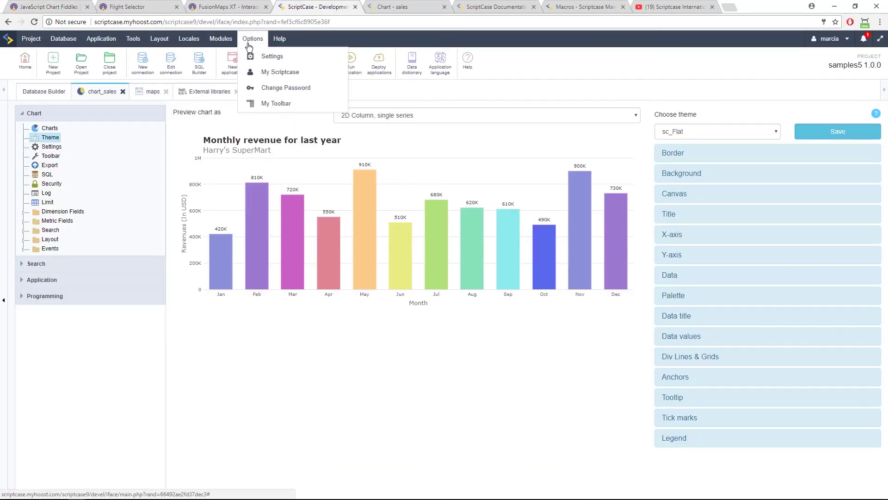
mouse_move(142, 42)
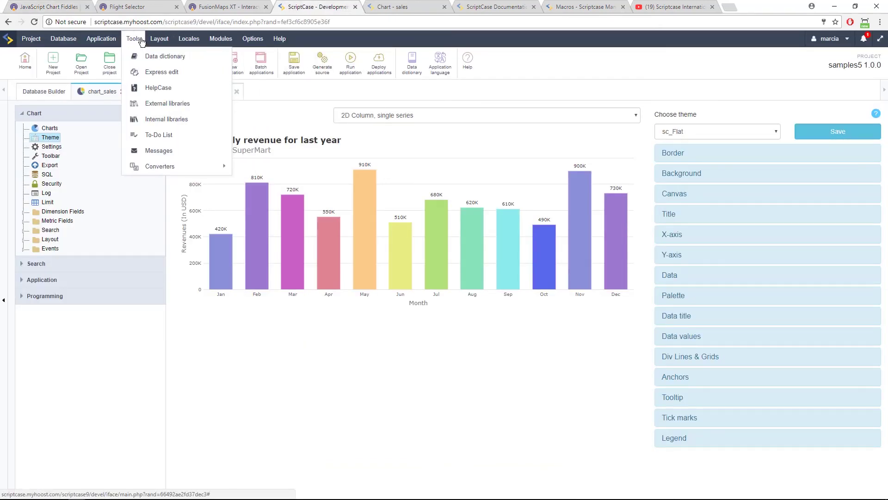
left_click(195, 110)
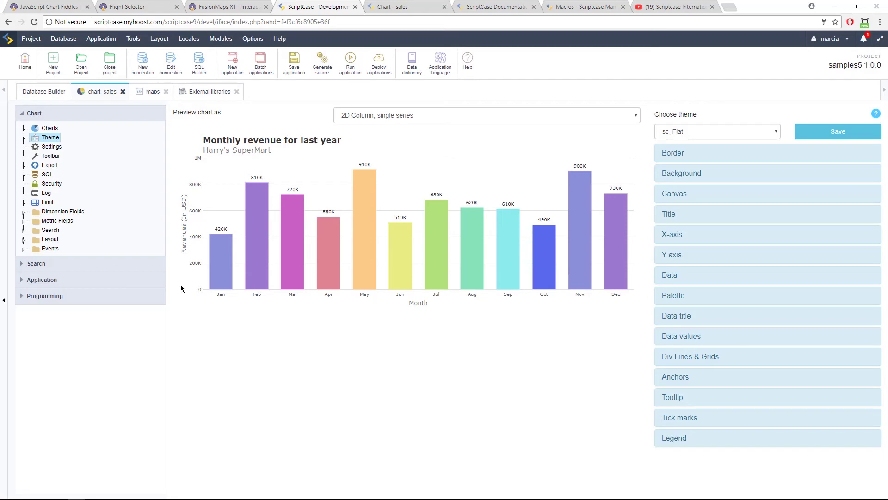
mouse_move(214, 271)
Preview the revenue chart as 2D columns, 2D bars, single-series area, then single-series line.
left_click(419, 119)
left_click(423, 146)
left_click(402, 118)
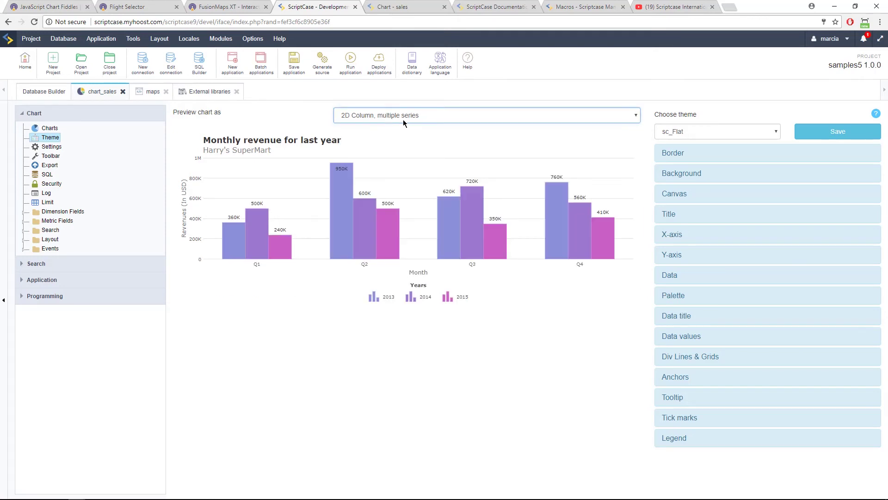
left_click(408, 177)
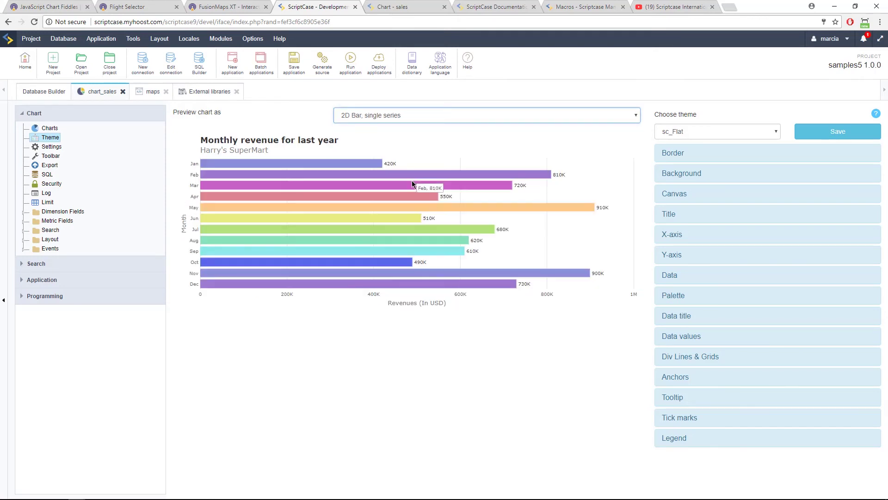
left_click(398, 120)
left_click(400, 221)
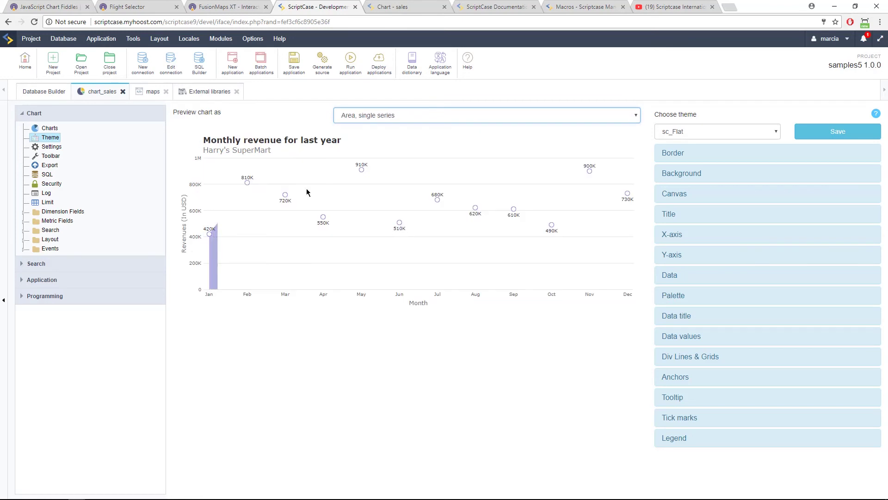
left_click(435, 119)
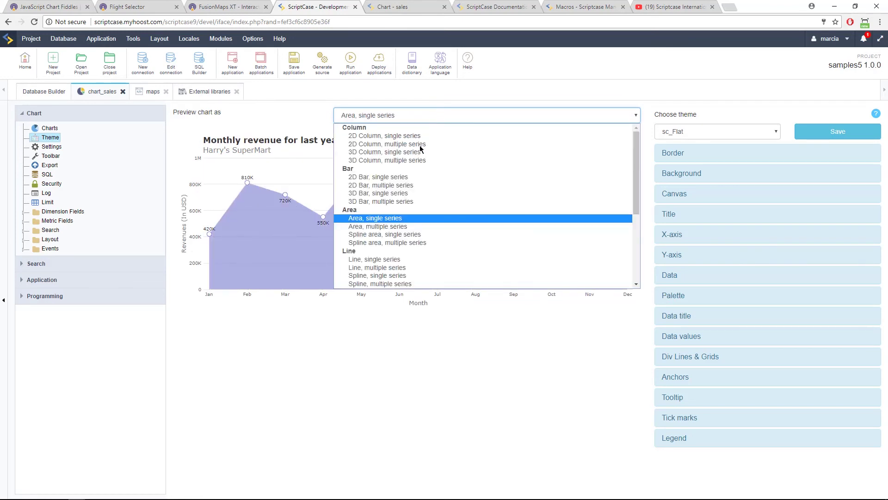
left_click(419, 259)
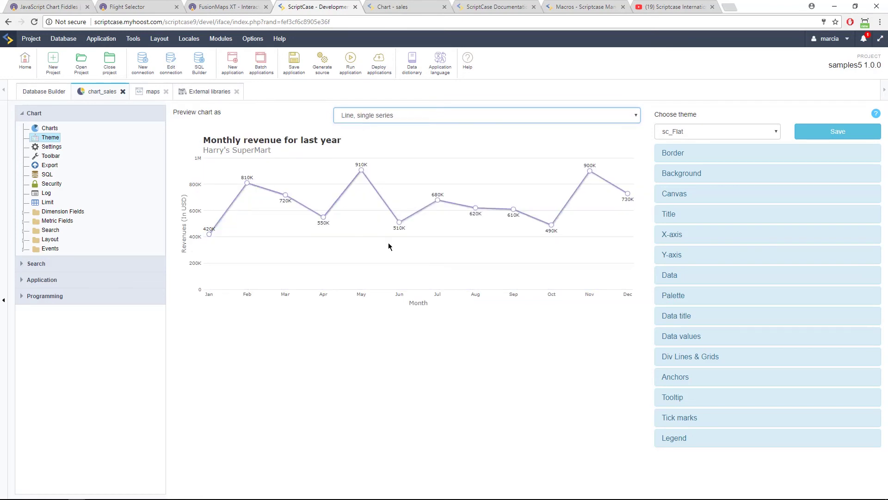
Try multi-series line, 2D doughnut and semicircular gauge previews, ending on multi-series spline.
left_click(398, 115)
left_click(402, 268)
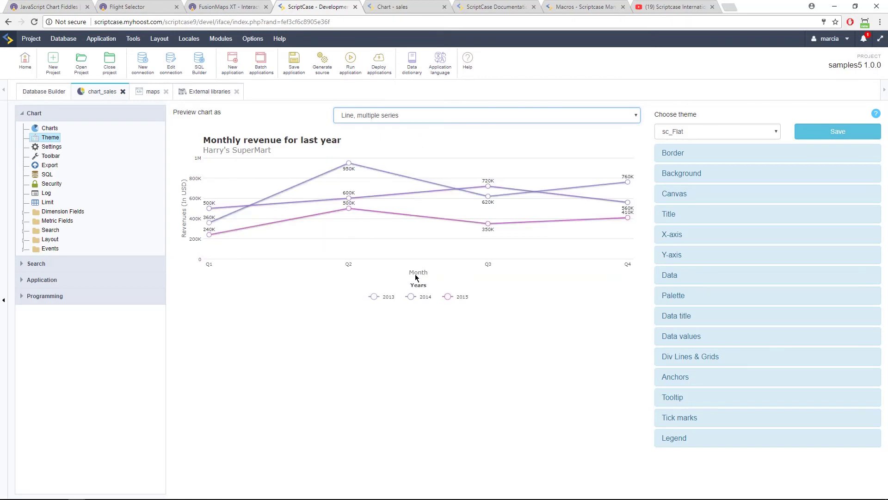
left_click(424, 115)
scroll(429, 223, "down", 3)
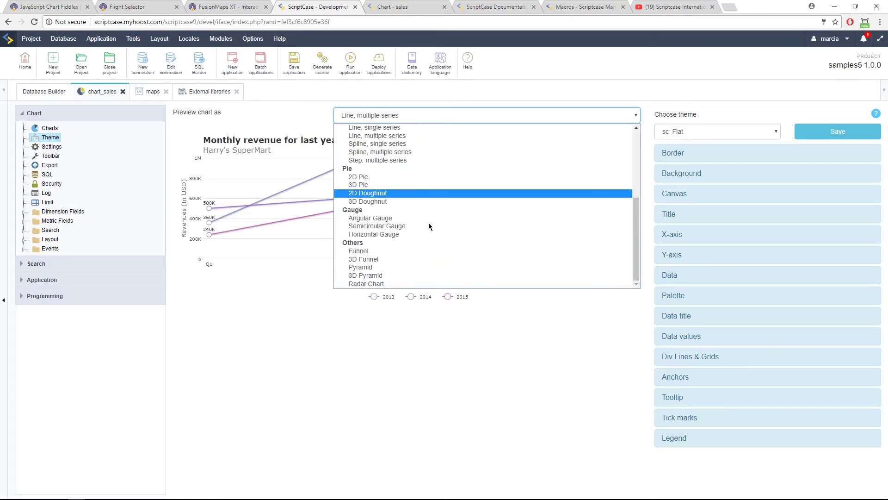
left_click(412, 193)
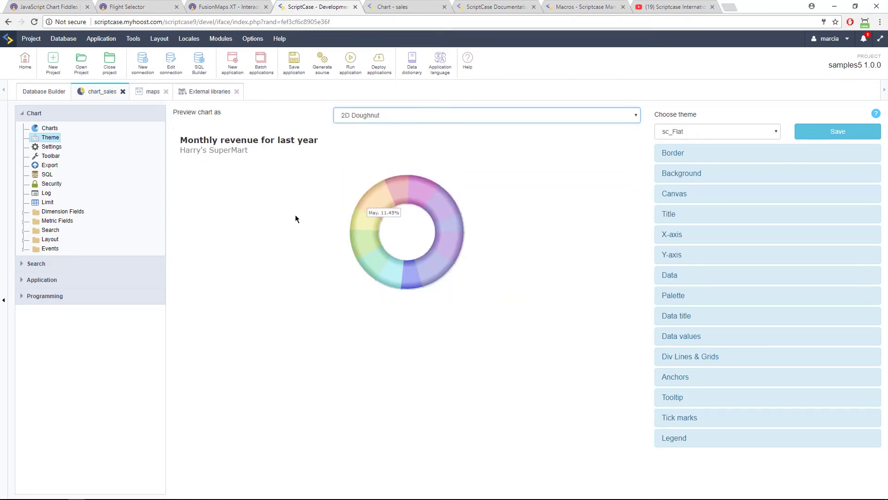
left_click(397, 115)
scroll(402, 242, "down", 3)
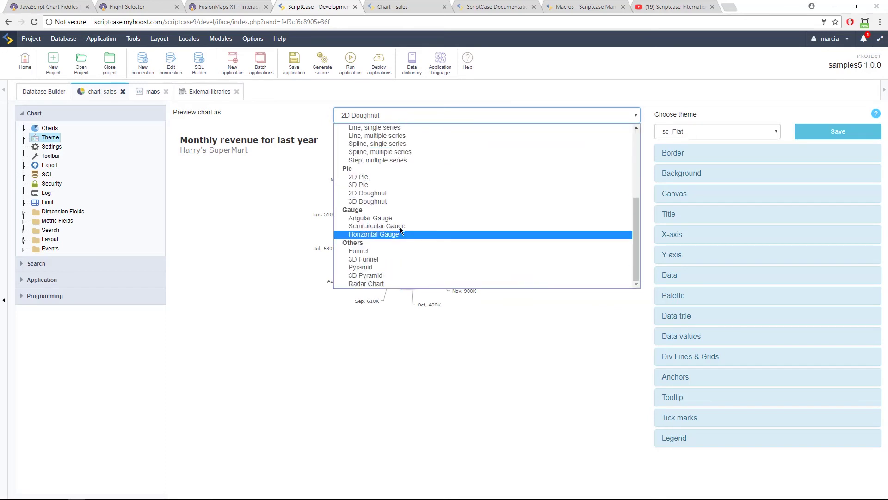
left_click(400, 227)
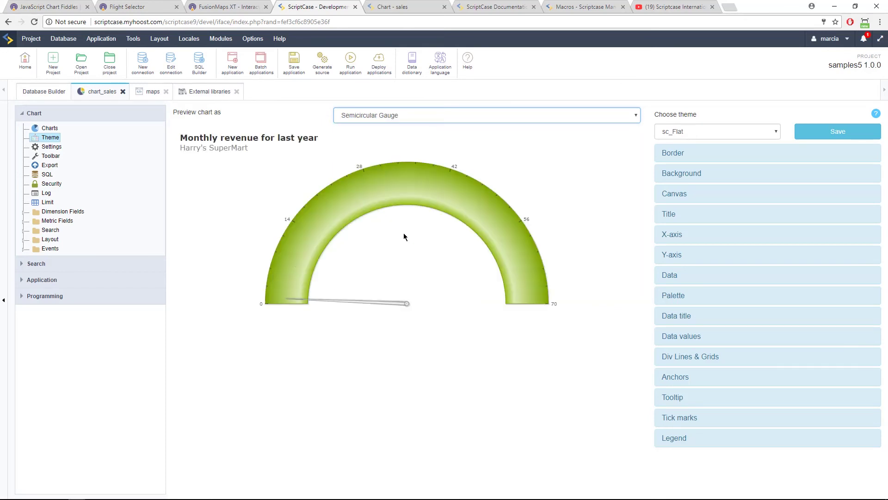
left_click(401, 116)
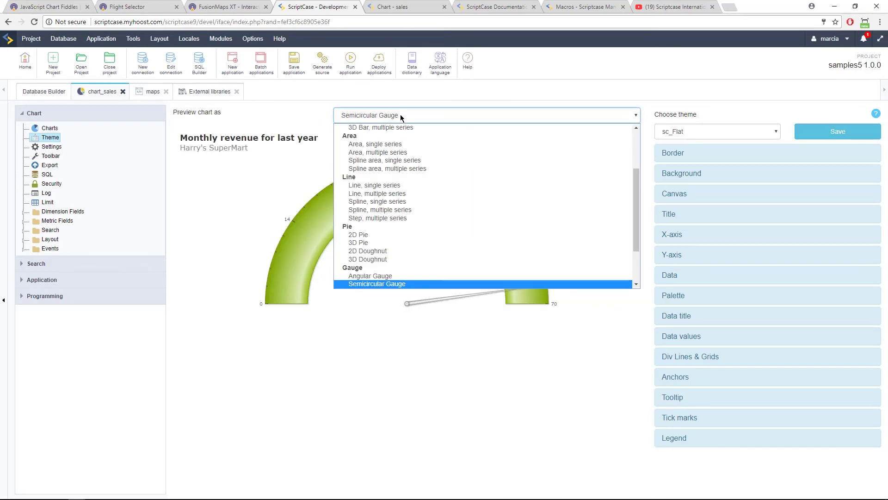
left_click(409, 213)
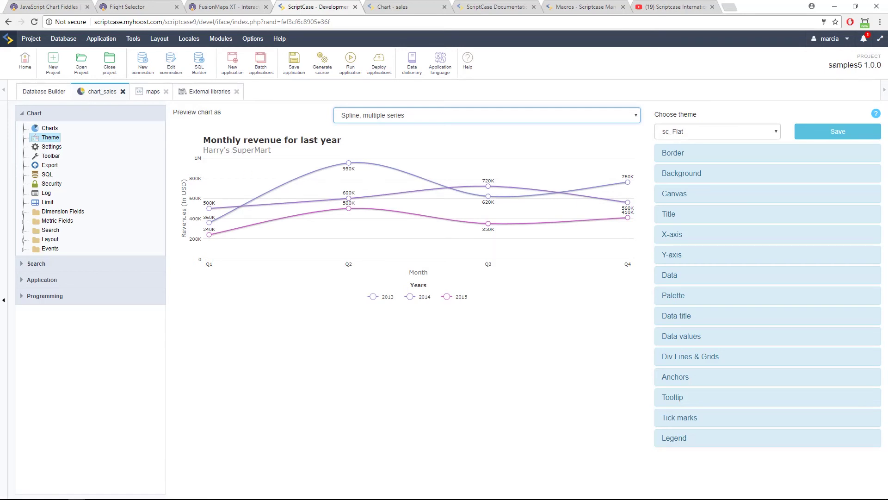
left_click(206, 92)
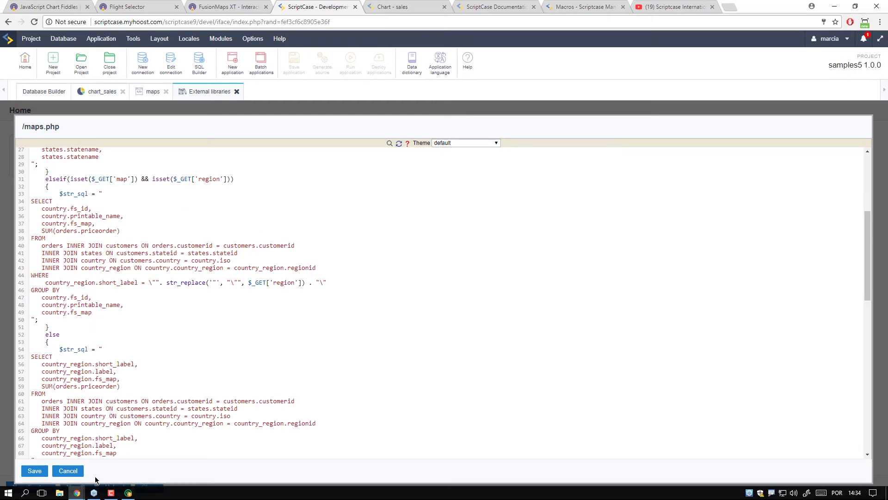
Cancel the maps.php editor and select the fusioncharts library include on line 11 of onExecute.
left_click(68, 470)
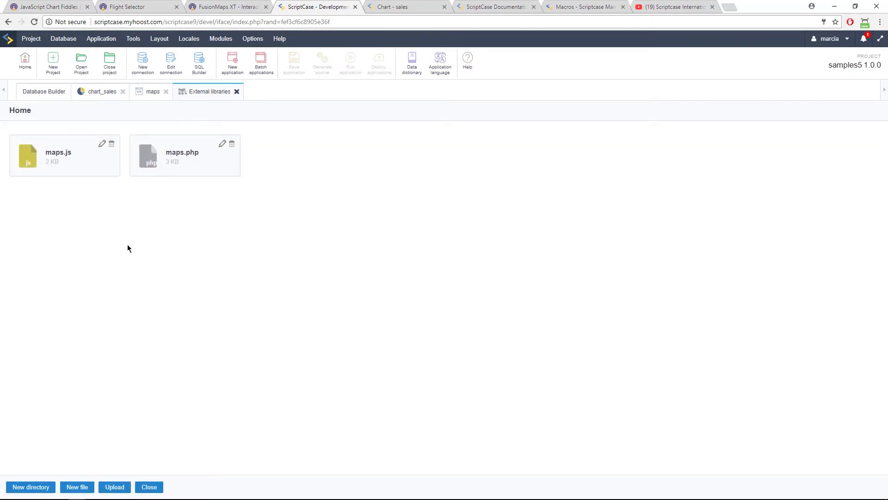
left_click(153, 92)
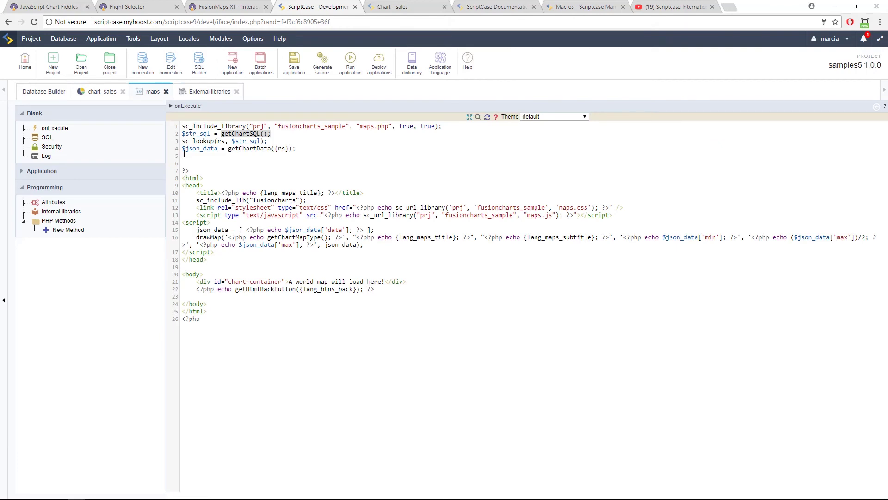
left_click(233, 179)
left_click_drag(306, 199, 196, 200)
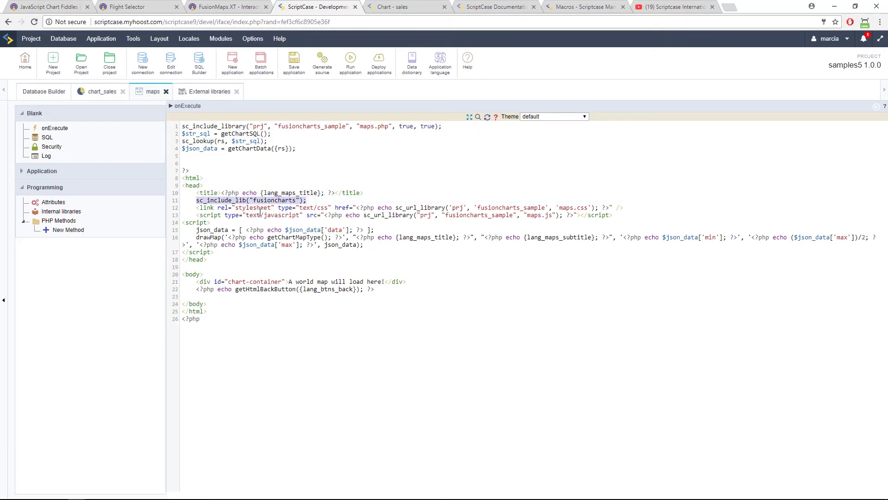
left_click(55, 6)
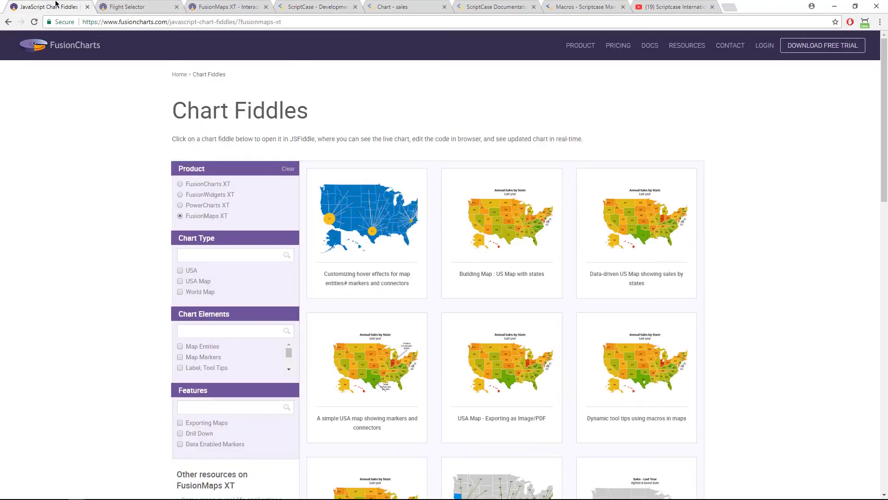
Filter Chart Fiddles to FusionMaps XT, then switch the Product filter to FusionCharts XT samples.
left_click(193, 218)
left_click(181, 218)
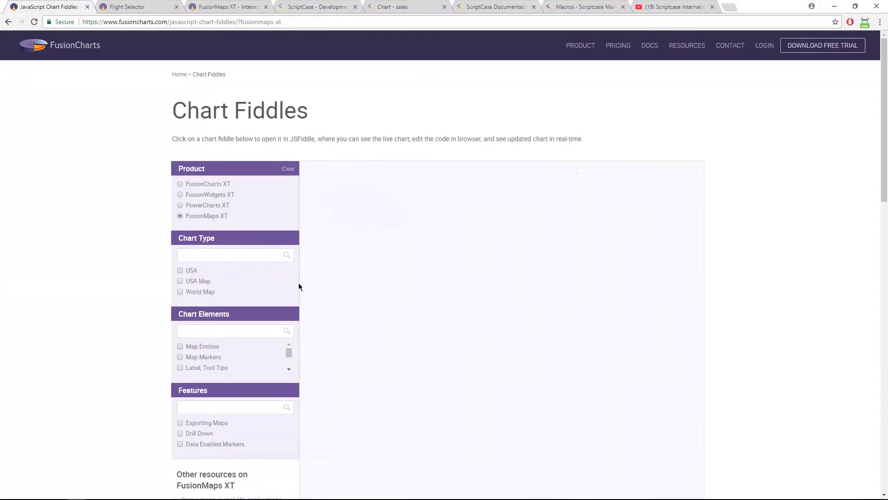
scroll(262, 292, "down", 5)
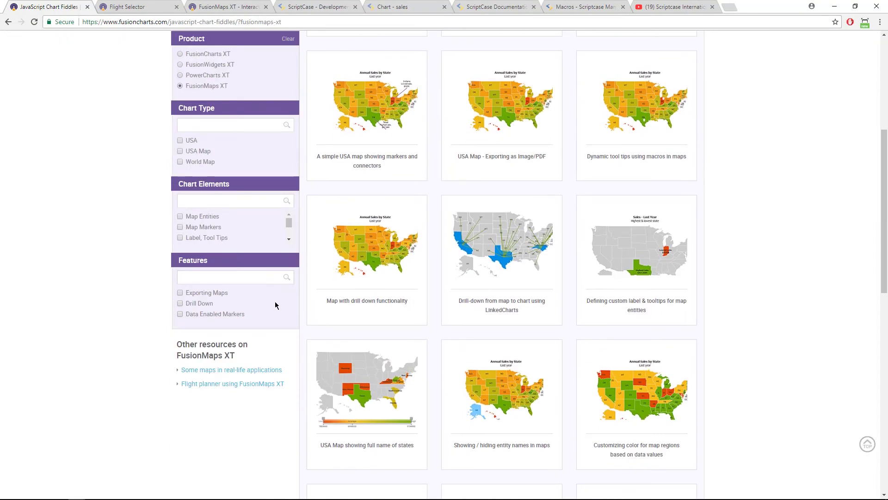
scroll(296, 306, "up", 5)
left_click(208, 184)
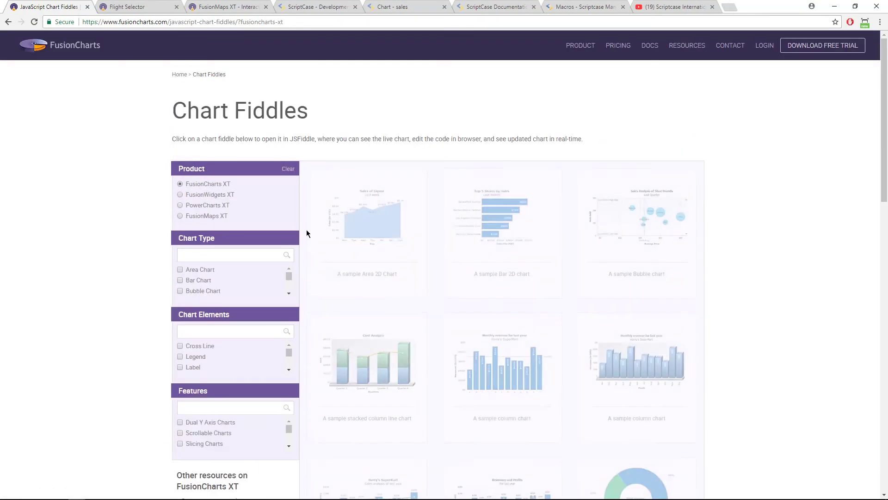
scroll(574, 300, "down", 3)
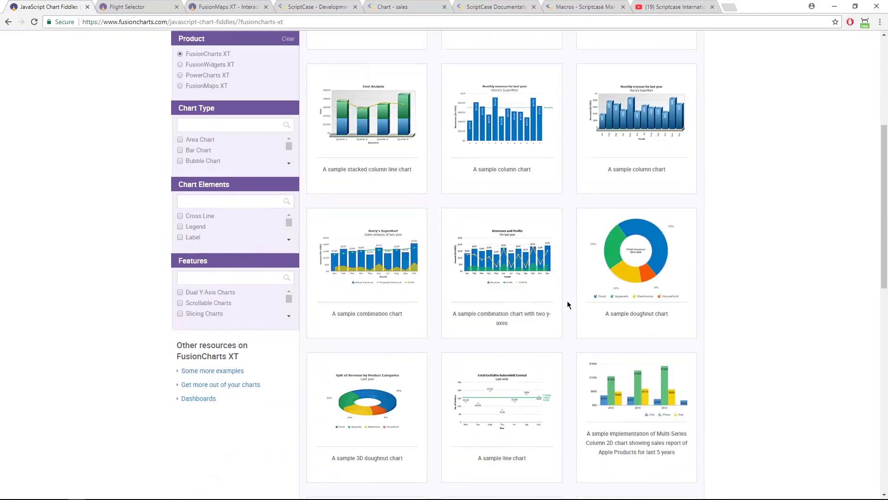
scroll(567, 303, "down", 10)
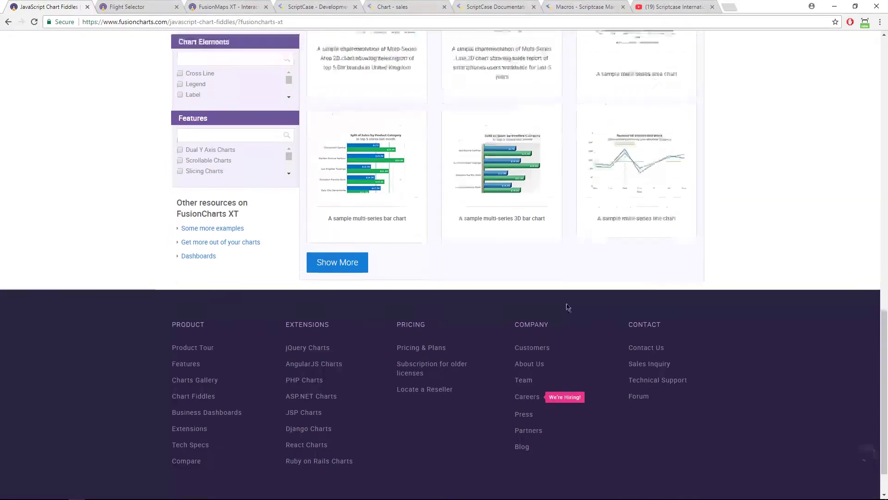
scroll(567, 303, "up", 15)
left_click(73, 48)
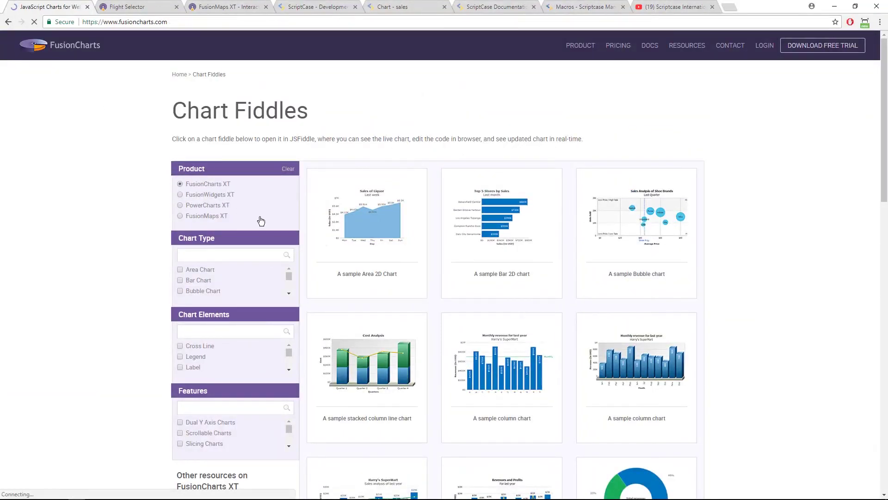
Browse the FusionCharts homepage and open EXPLORE LIVE EXAMPLES.
scroll(432, 393, "down", 10)
scroll(432, 393, "up", 20)
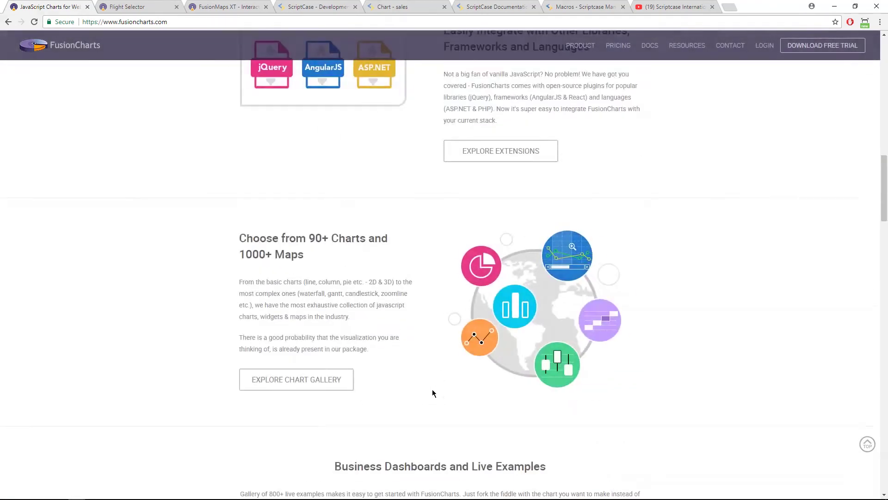
scroll(433, 393, "down", 5)
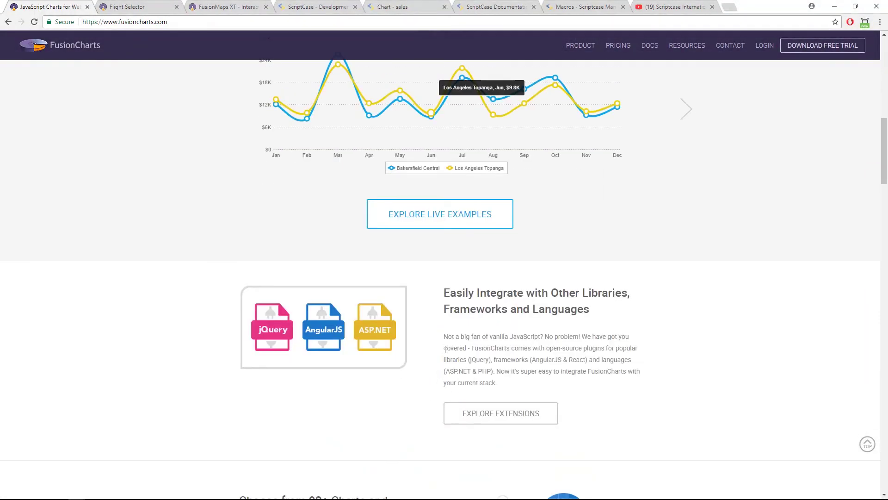
scroll(500, 346, "down", 5)
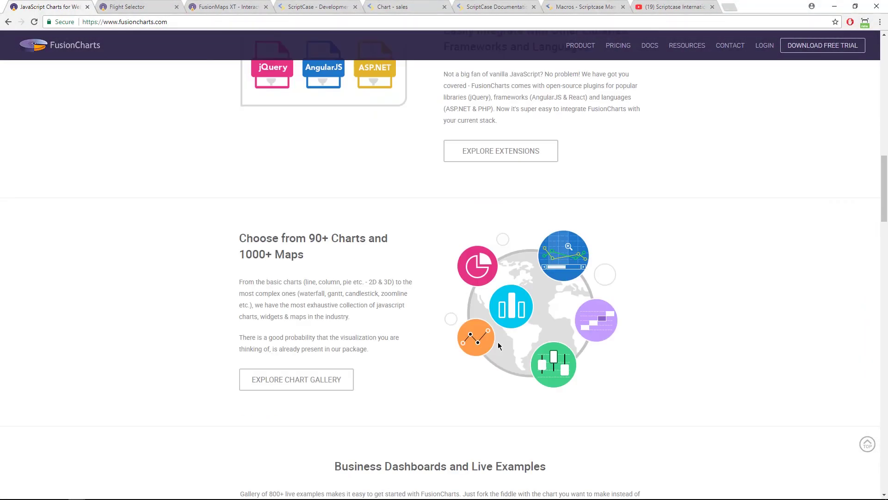
scroll(332, 280, "down", 10)
scroll(353, 290, "up", 5)
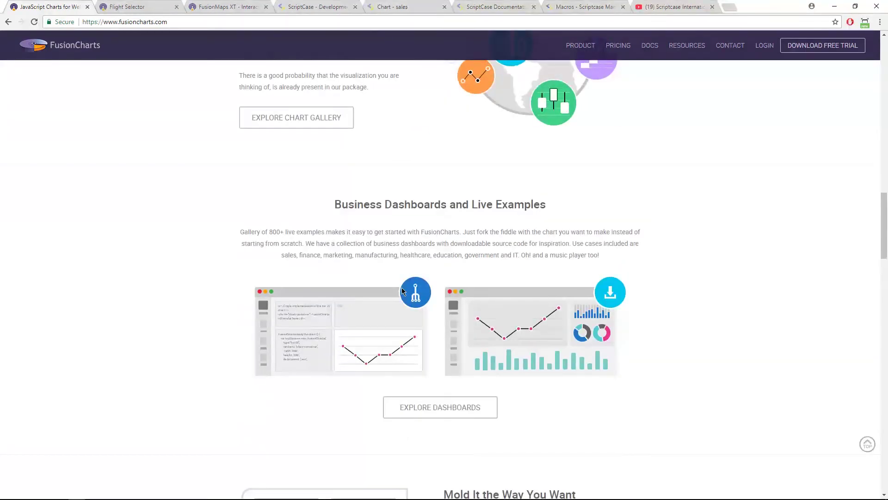
scroll(506, 313, "down", 10)
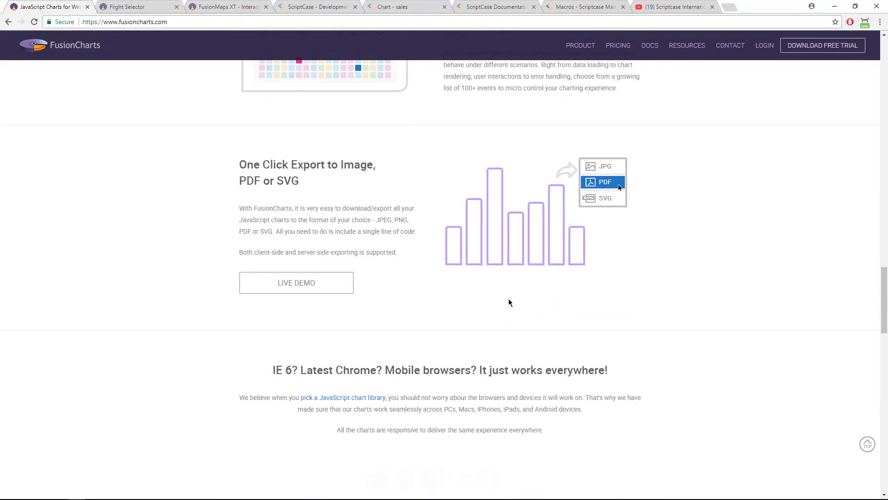
scroll(582, 231, "down", 13)
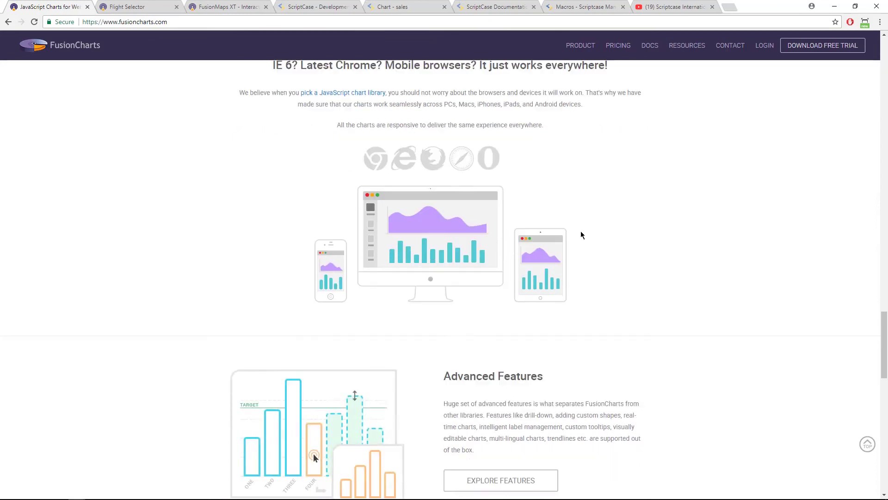
scroll(579, 239, "up", 20)
scroll(575, 233, "up", 10)
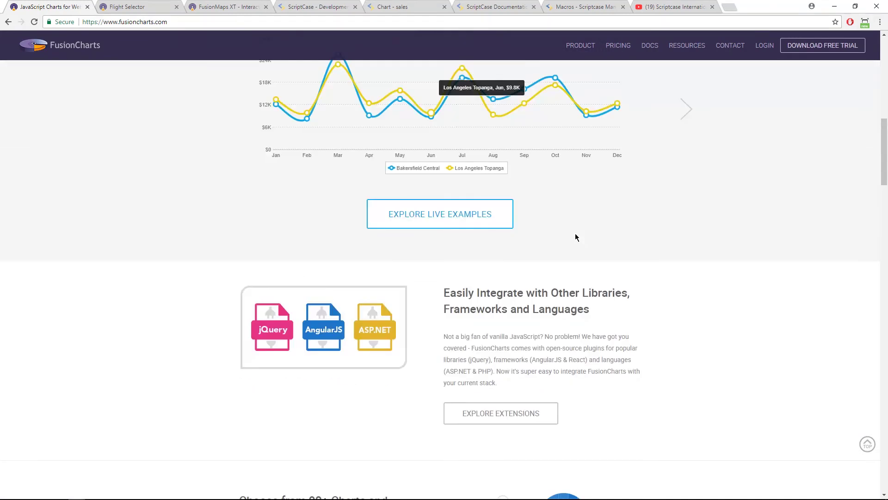
scroll(426, 363, "down", 5)
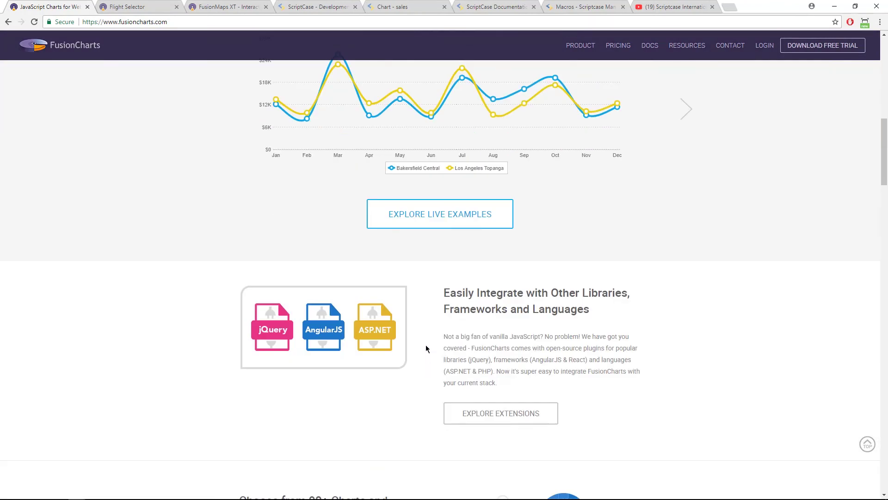
left_click(428, 220)
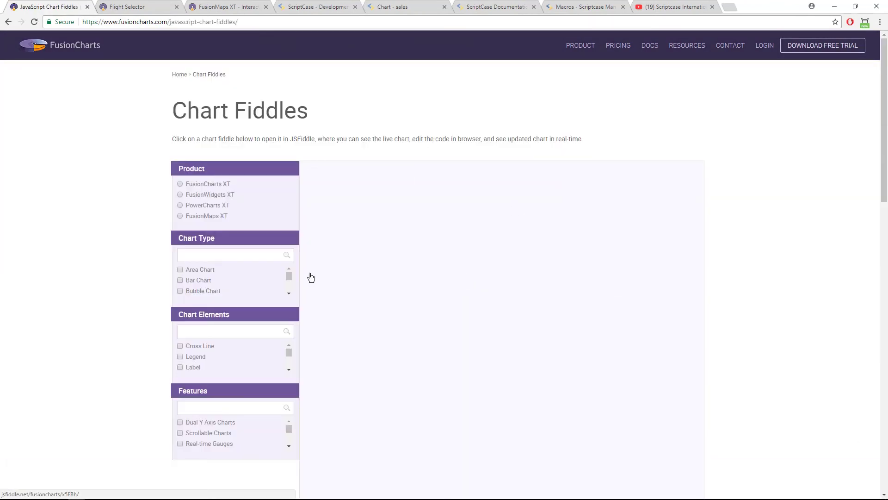
Filter the fiddles to FusionCharts XT, then go to the Resources page.
left_click(216, 185)
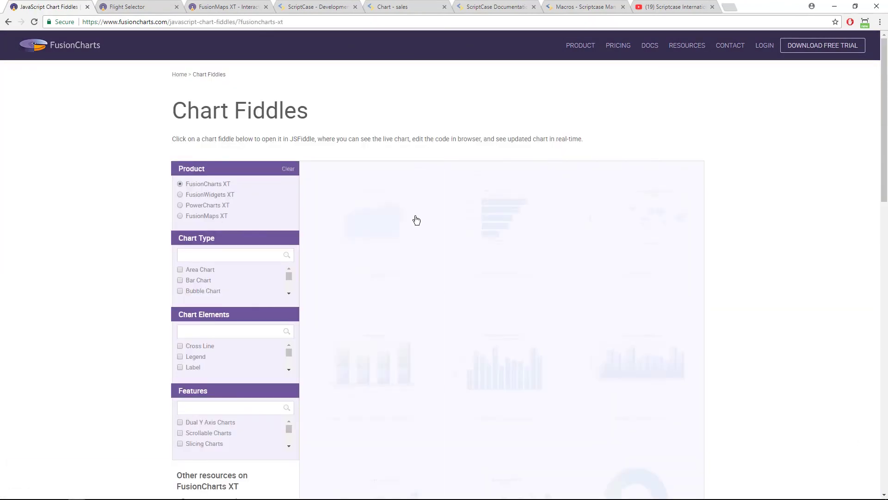
scroll(259, 190, "down", 6)
scroll(323, 180, "up", 6)
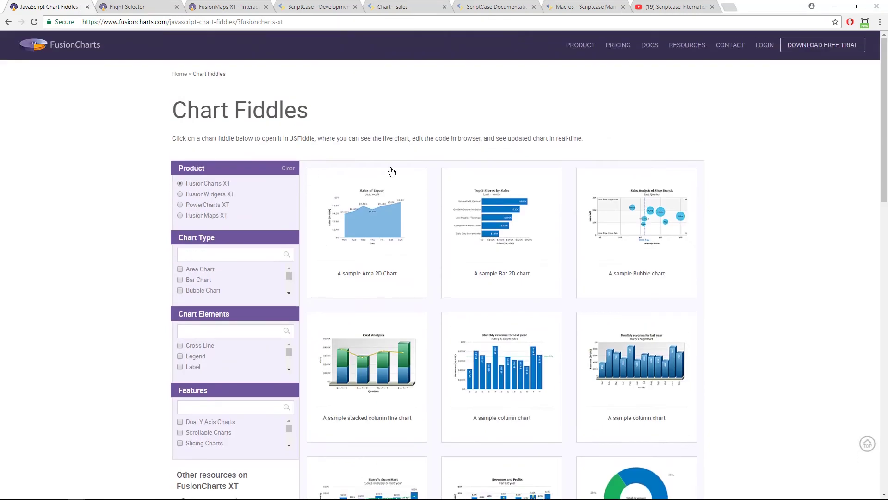
mouse_move(686, 53)
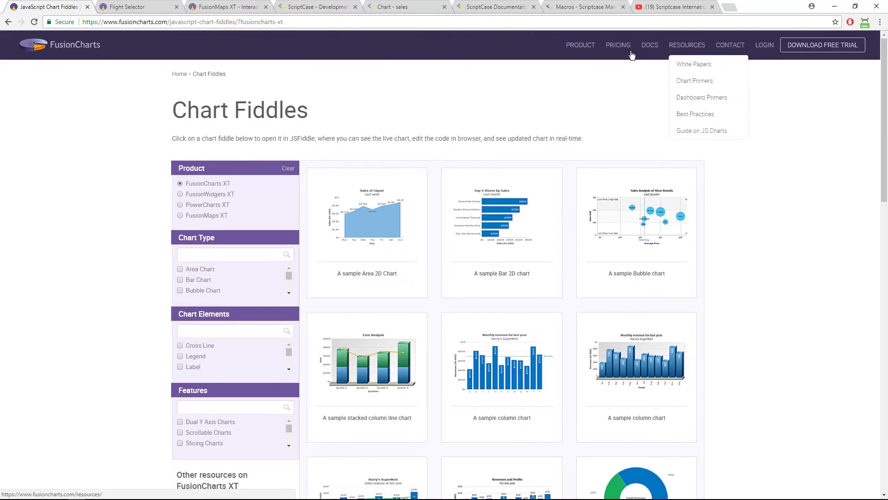
left_click(686, 52)
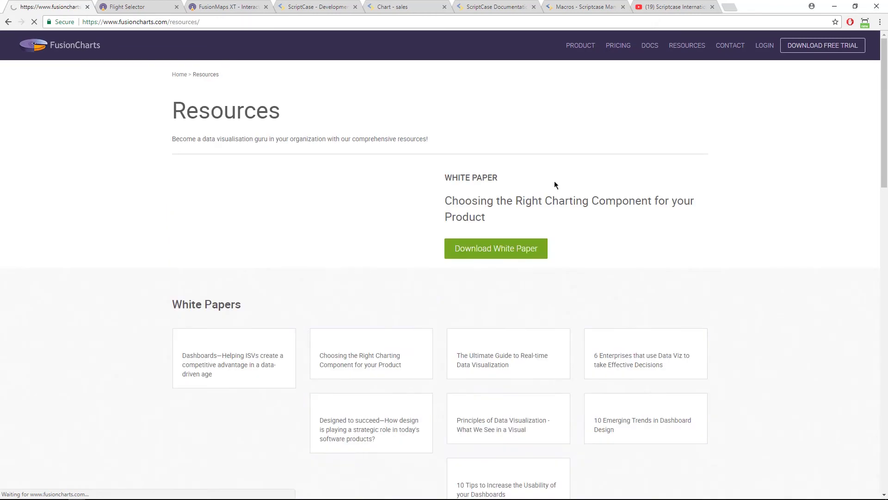
mouse_move(587, 48)
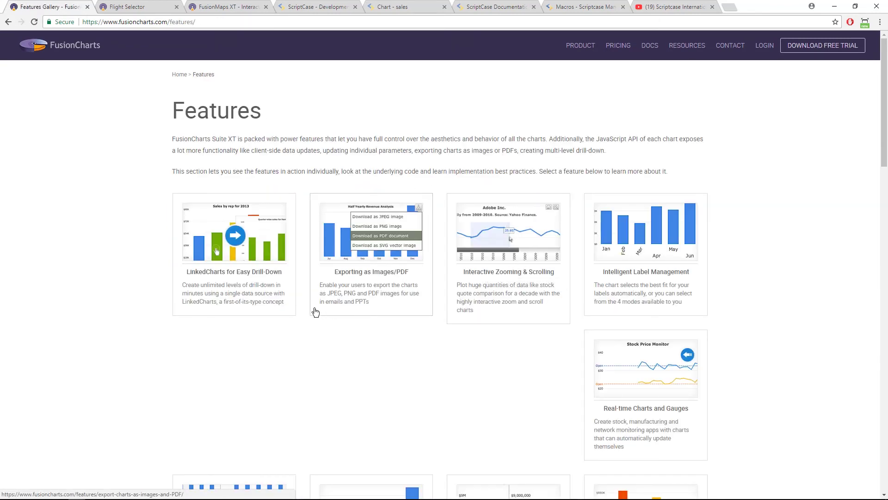
Open the Interactive Zooming & Scrolling demo and drag-zoom the stock chart into narrower date ranges.
left_click(535, 245)
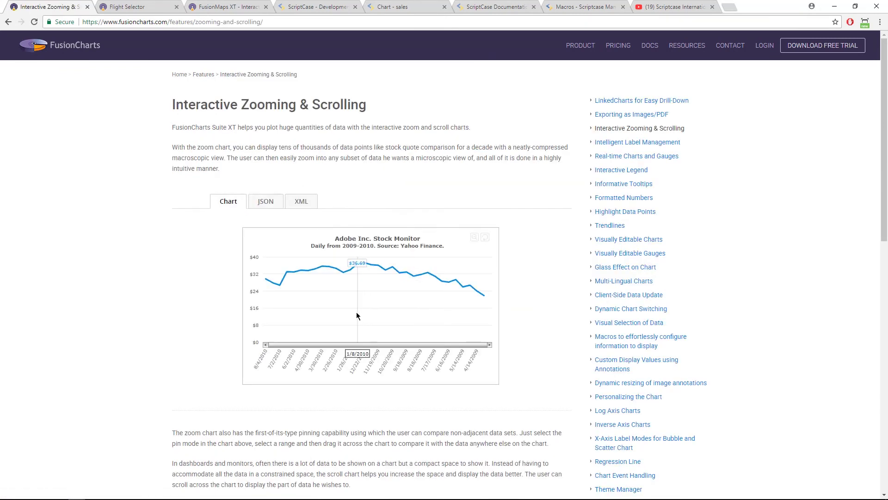
left_click_drag(333, 302, 412, 315)
left_click_drag(322, 309, 453, 328)
left_click_drag(318, 301, 390, 305)
scroll(388, 308, "down", 5)
scroll(387, 311, "up", 5)
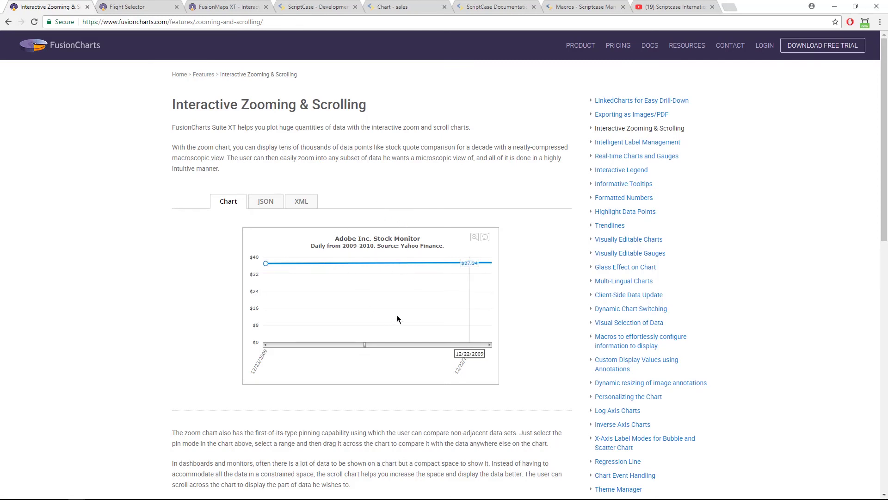
Reset the stock chart's zoom, then zoom into Dec 2009–Jan 2010.
left_click(485, 237)
left_click_drag(356, 315, 403, 319)
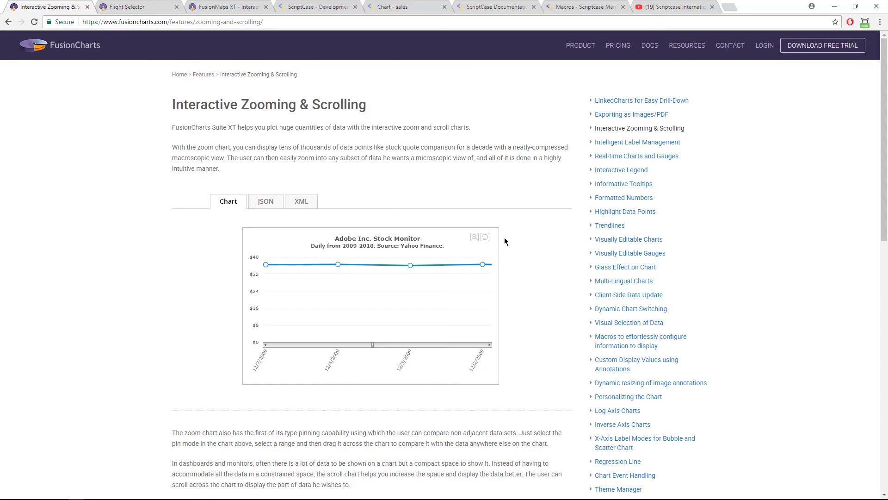
scroll(451, 245, "down", 15)
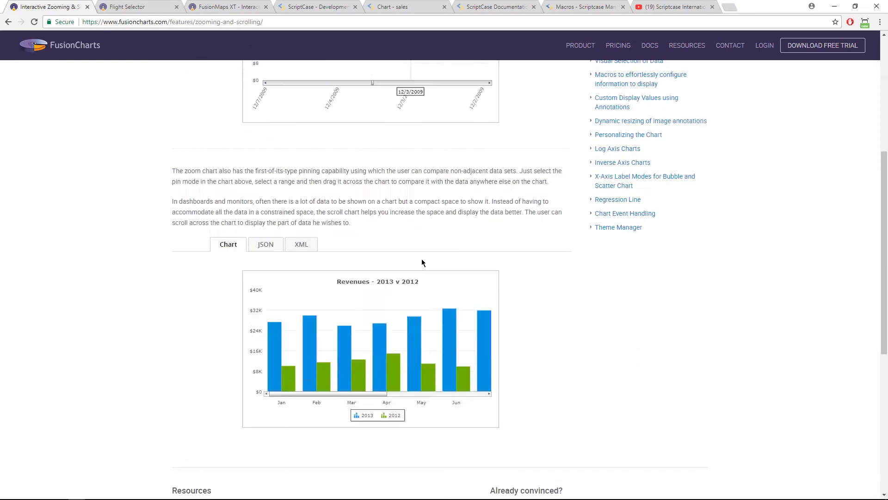
scroll(398, 260, "up", 15)
View the zoom chart's JSON source, then return to the ScriptCase development tab.
left_click(265, 200)
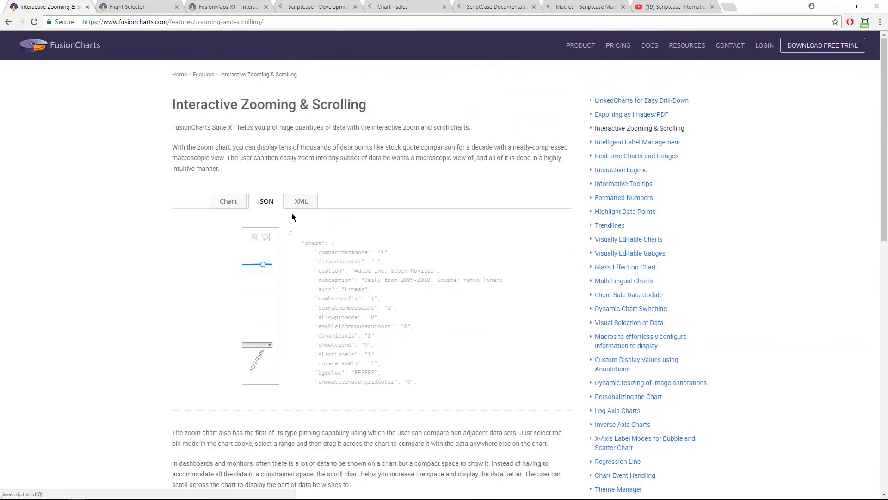
scroll(320, 277, "down", 5)
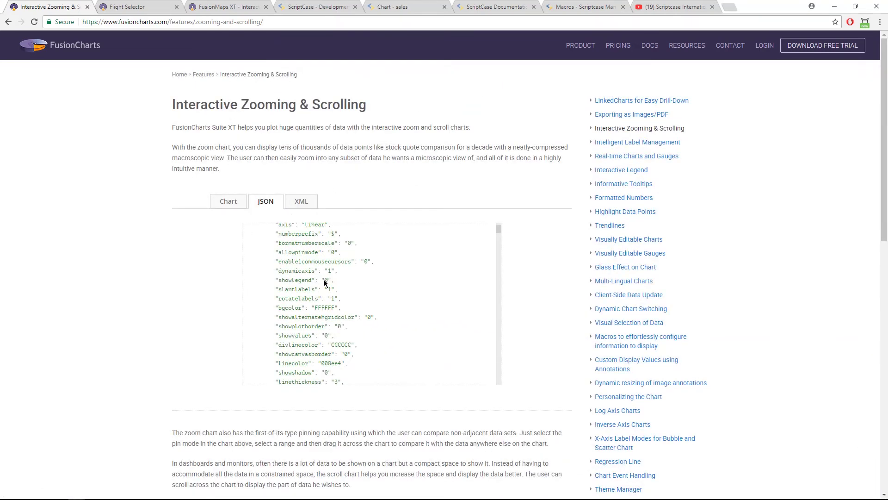
scroll(325, 287, "up", 5)
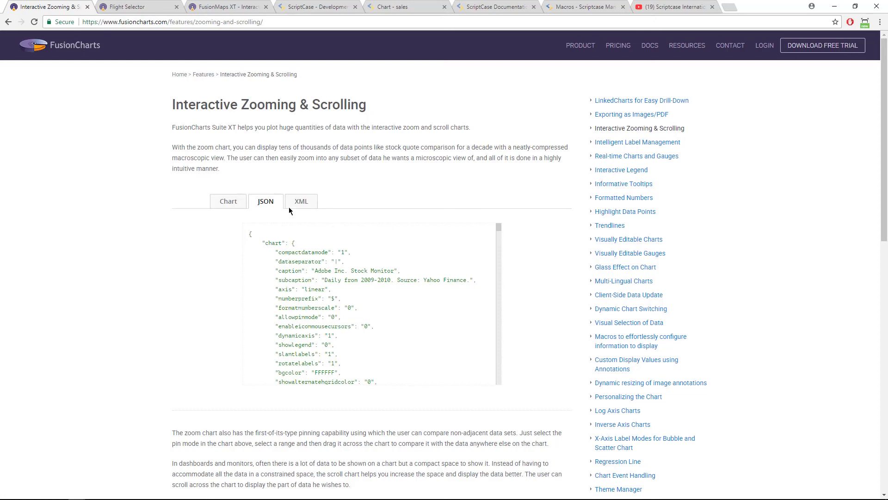
left_click(301, 4)
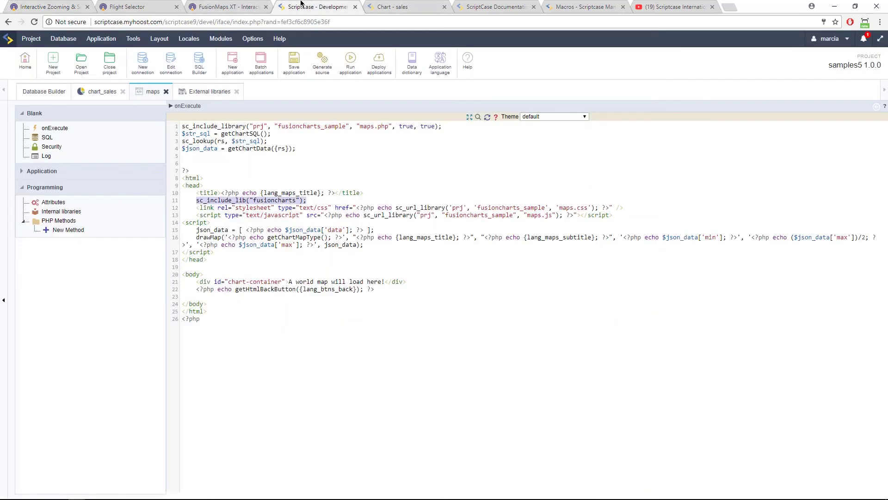
left_click(203, 92)
On the FusionMaps XT flight routes page, highlight 'zip codes or latitude/longitude' in the note.
left_click(226, 7)
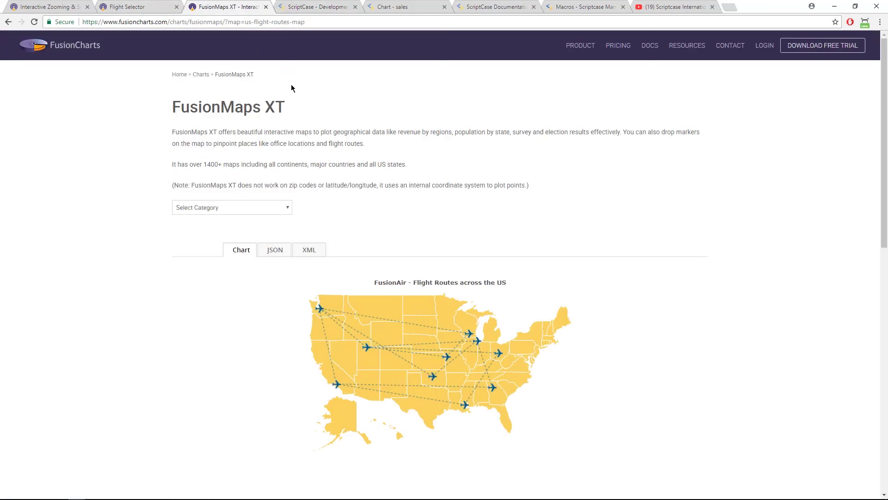
left_click_drag(327, 186, 369, 195)
left_click(334, 186)
left_click_drag(289, 186, 340, 186)
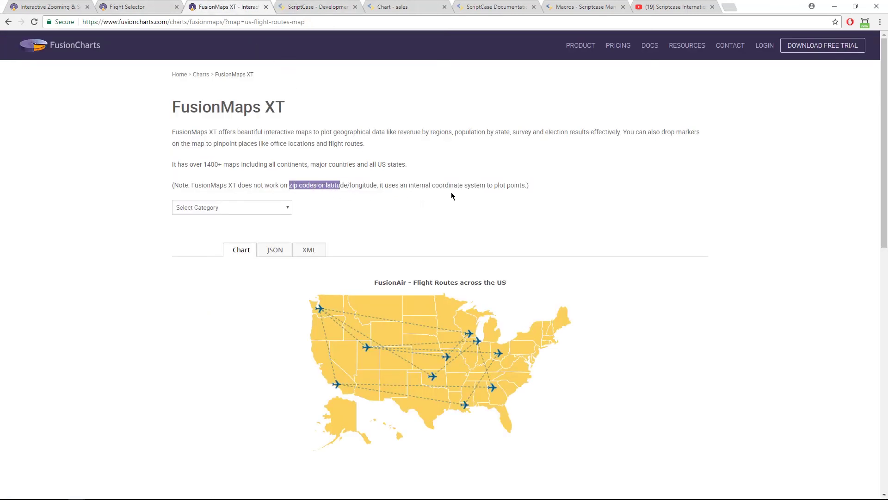
left_click(297, 185)
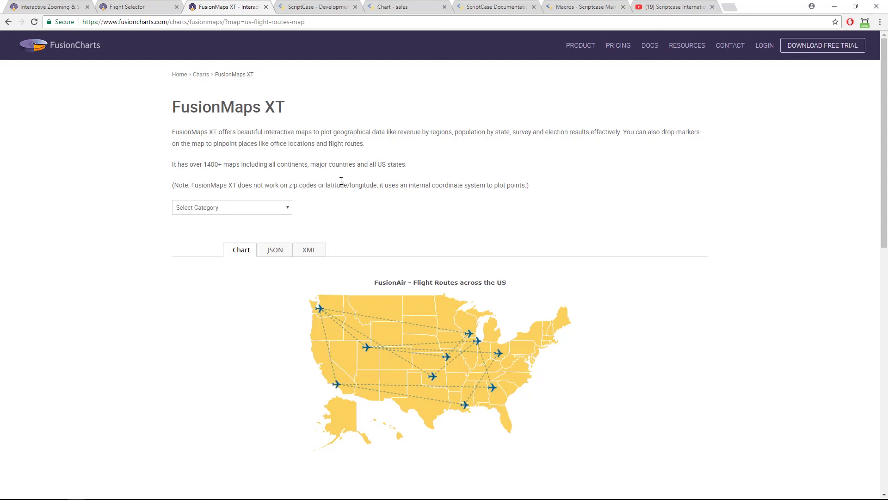
left_click_drag(288, 186, 376, 185)
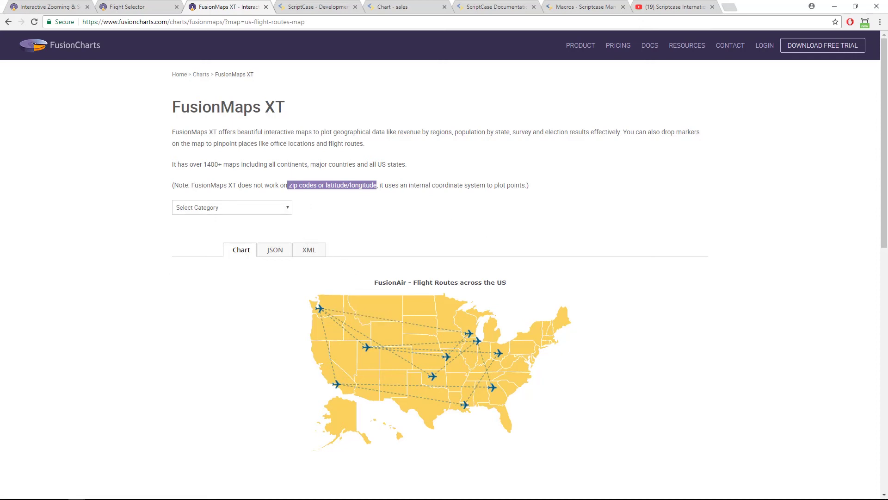
left_click(33, 499)
Search the Scriptcase International YouTube channel for 'heatmaps'.
left_click(666, 6)
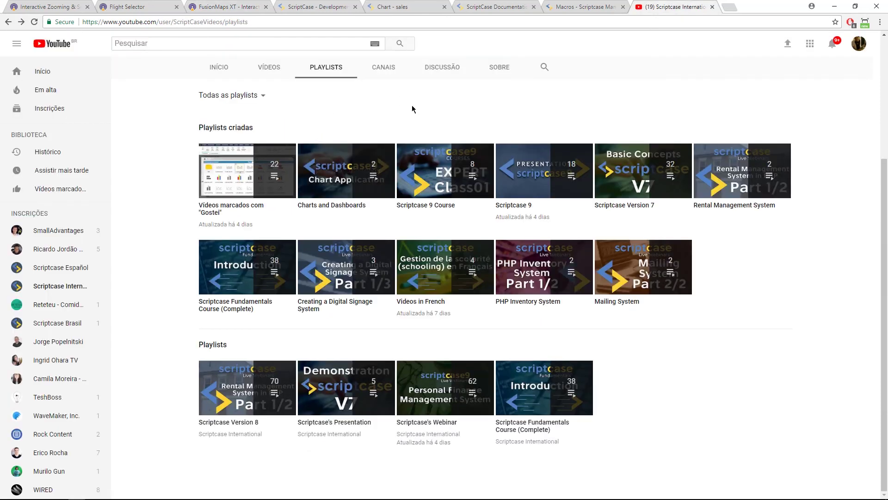
scroll(412, 108, "up", 4)
left_click(544, 235)
type("heatmaps")
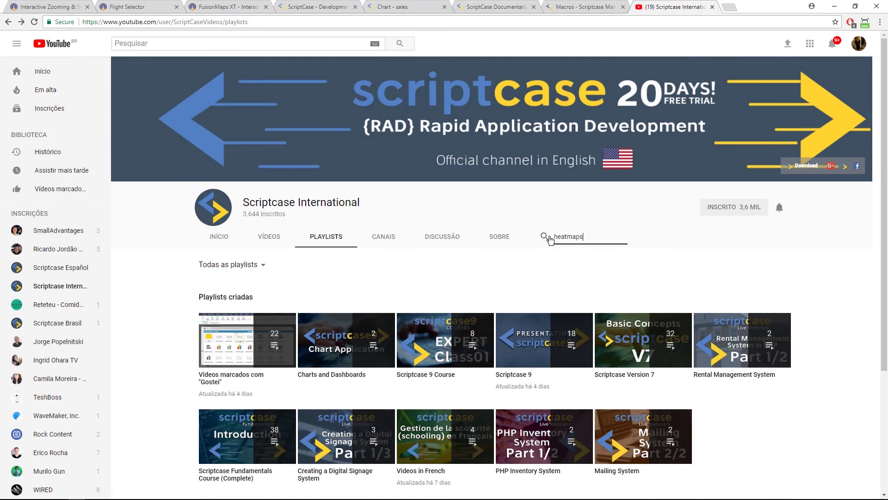
key("Return")
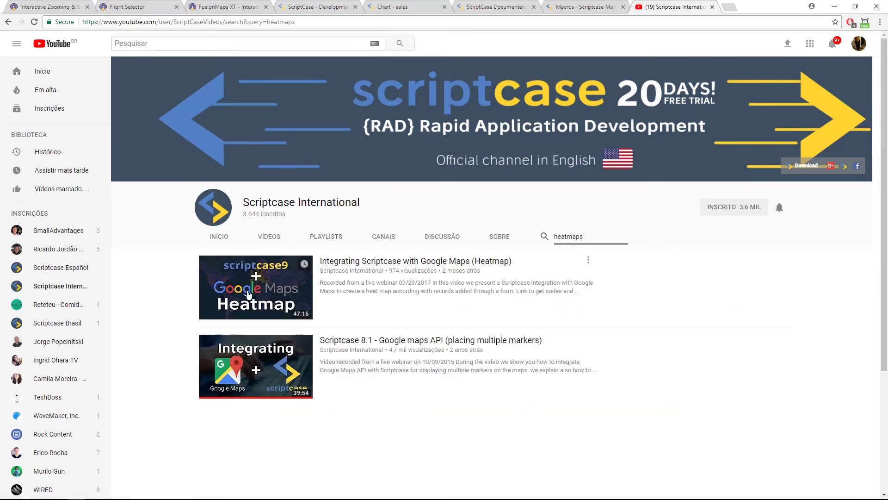
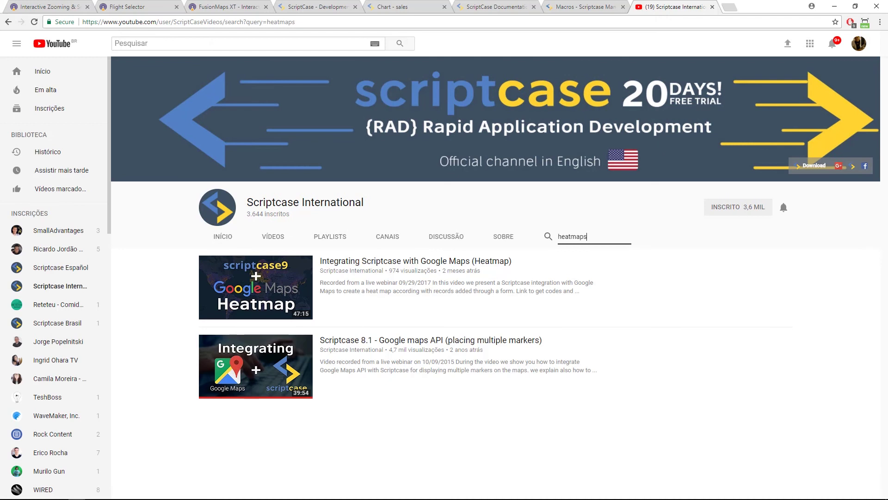
Cycle through the Macros and ScriptCase Documentation pages, then return to the ScriptCase development tab.
key("alt+Tab")
left_click(584, 6)
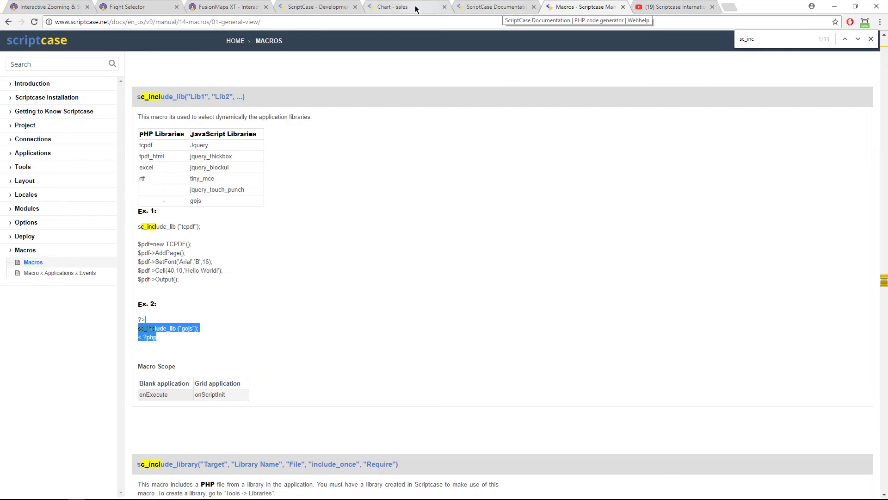
left_click(494, 6)
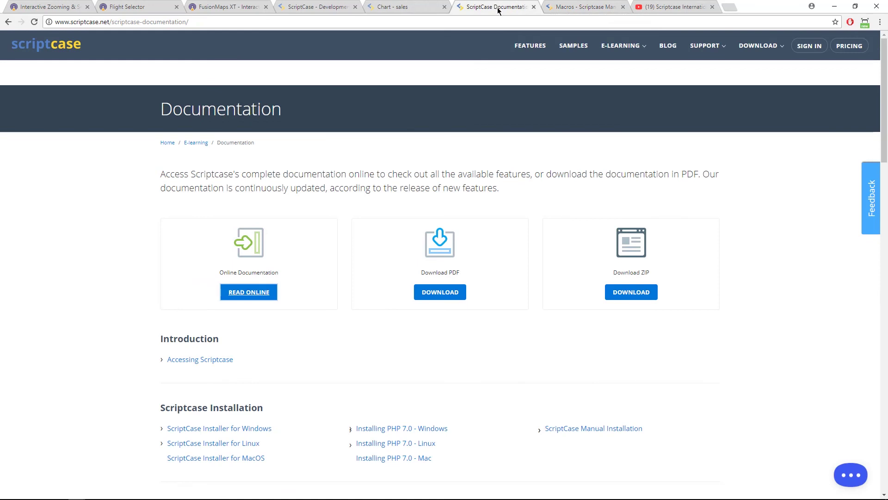
left_click(341, 7)
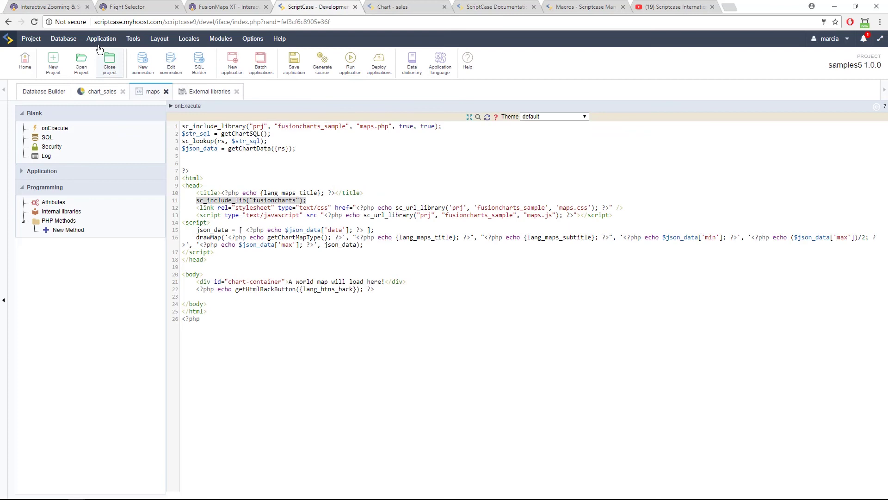
Bring up the External libraries file list containing maps.php.
left_click(43, 92)
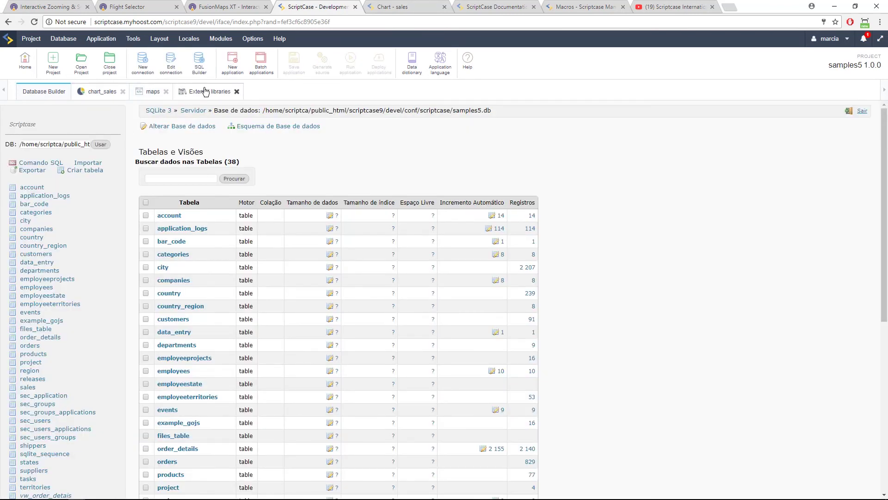
left_click(202, 91)
left_click(147, 93)
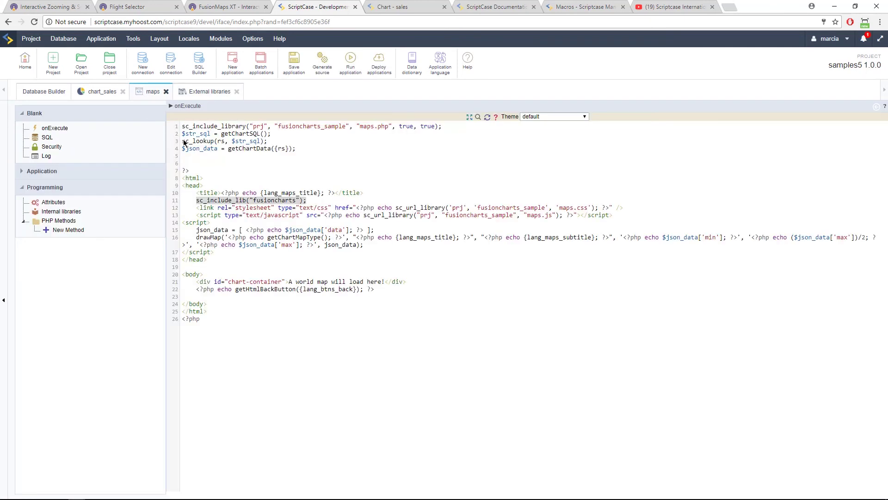
left_click(205, 97)
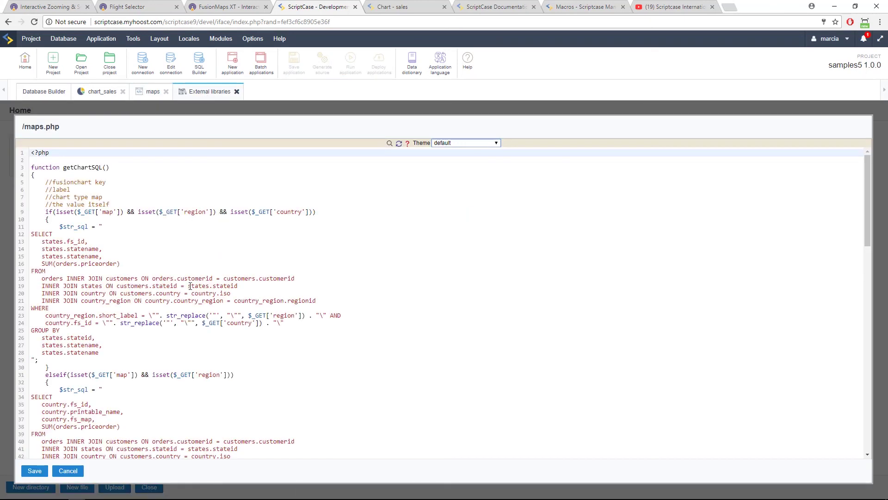
Review getChartSQL's orders-customers and states joins and the region query's GROUP BY in maps.php.
left_click(117, 278)
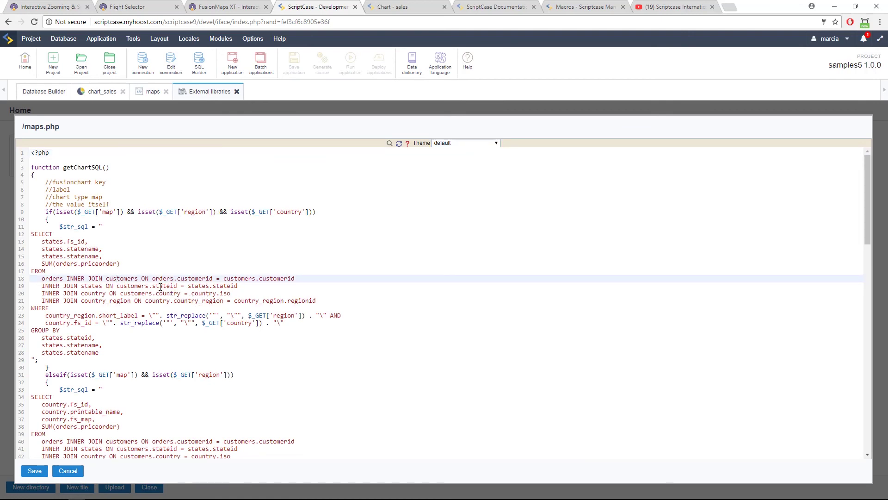
left_click_drag(117, 288, 166, 291)
left_click(181, 287)
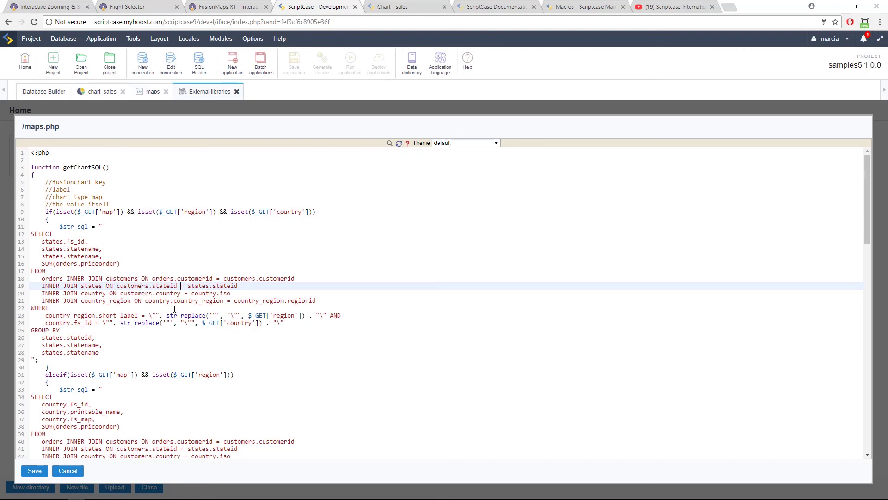
scroll(136, 319, "down", 5)
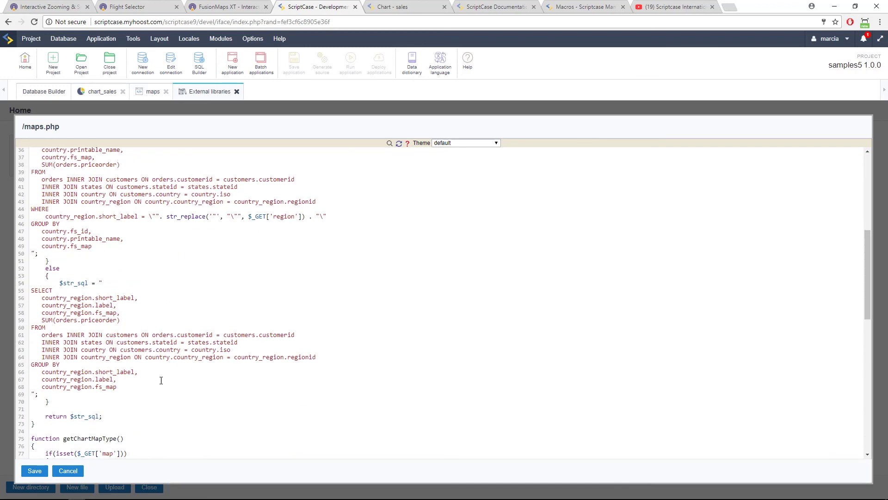
left_click(77, 365)
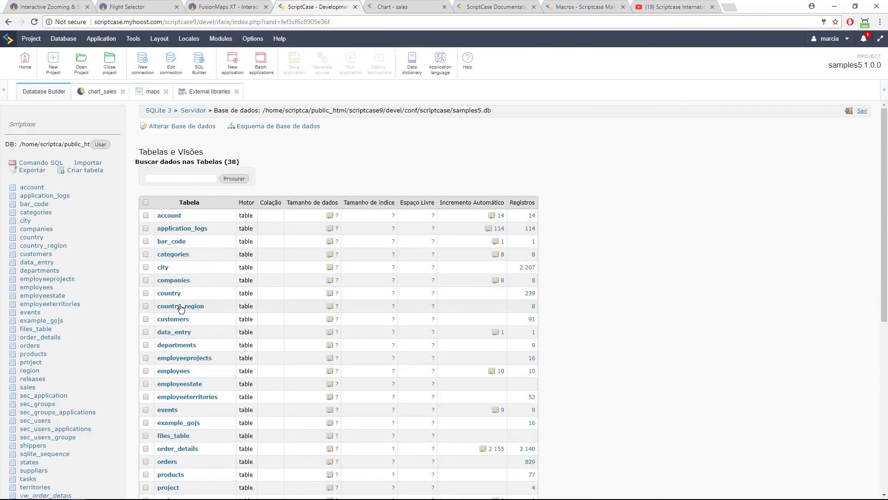
Inspect the country table's column structure, then list the 8 region rows of country_region.
left_click(170, 293)
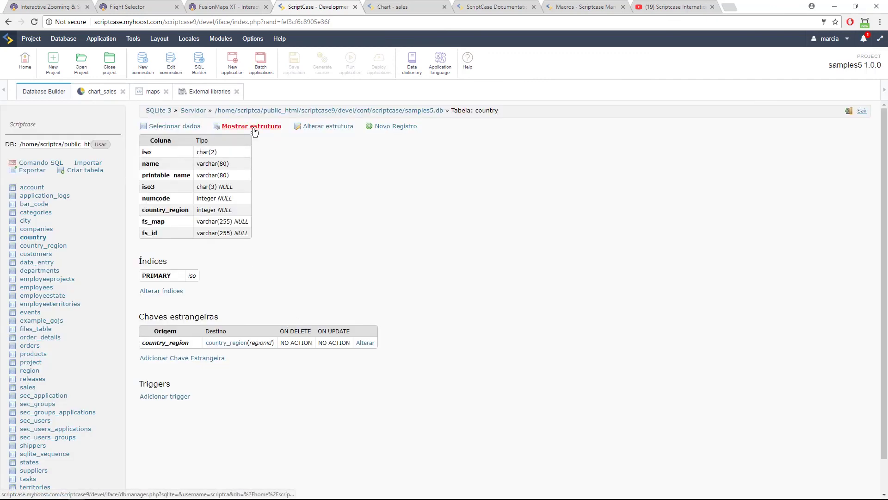
left_click(252, 127)
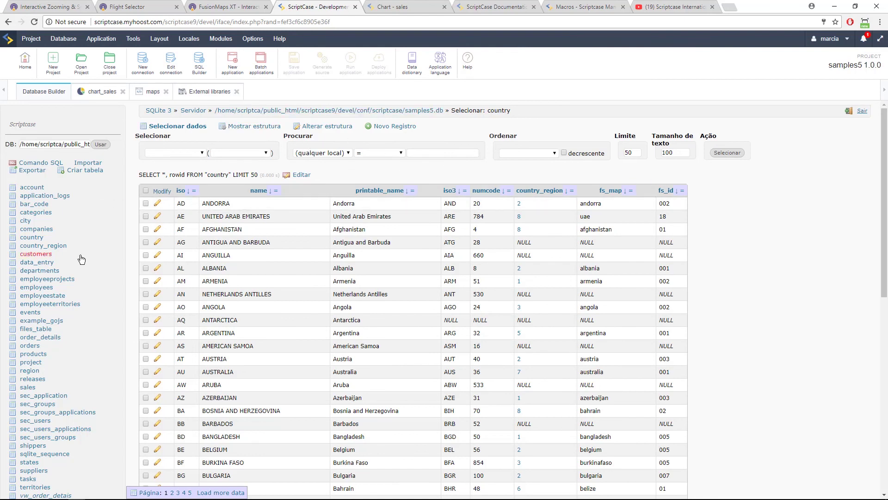
left_click(40, 247)
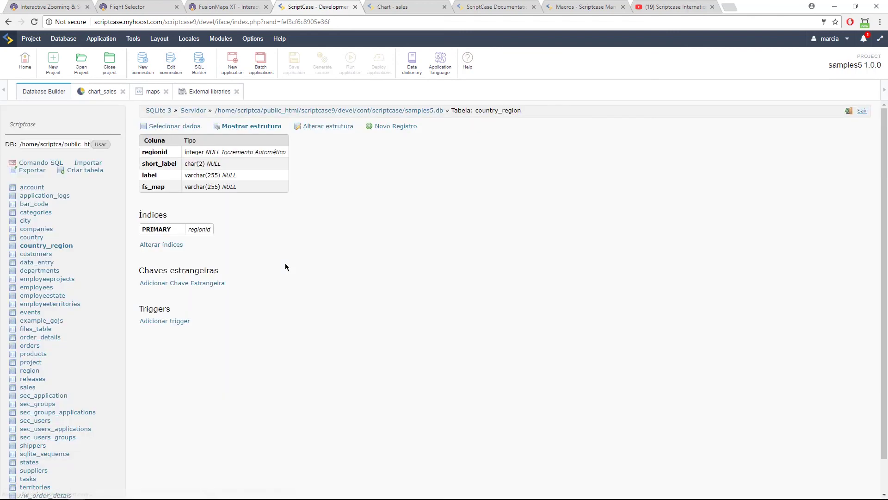
left_click(175, 126)
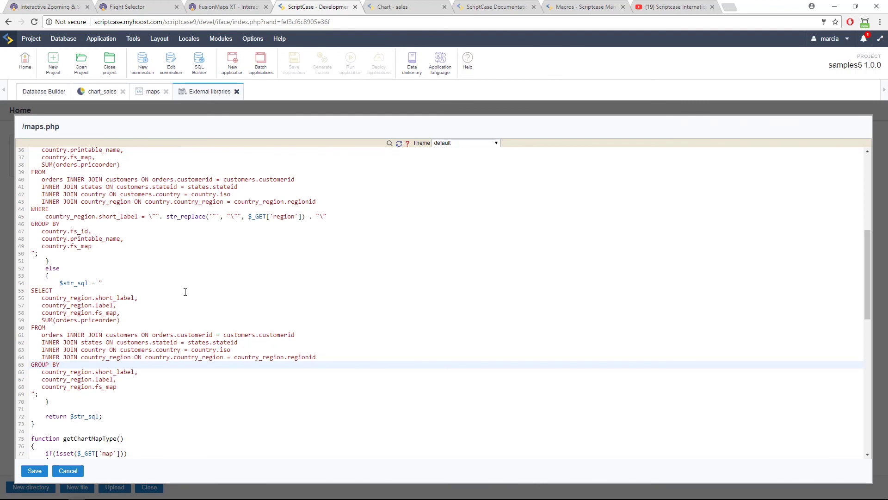
Note the states columns in the first query, then list the states table's rows.
scroll(184, 293, "up", 10)
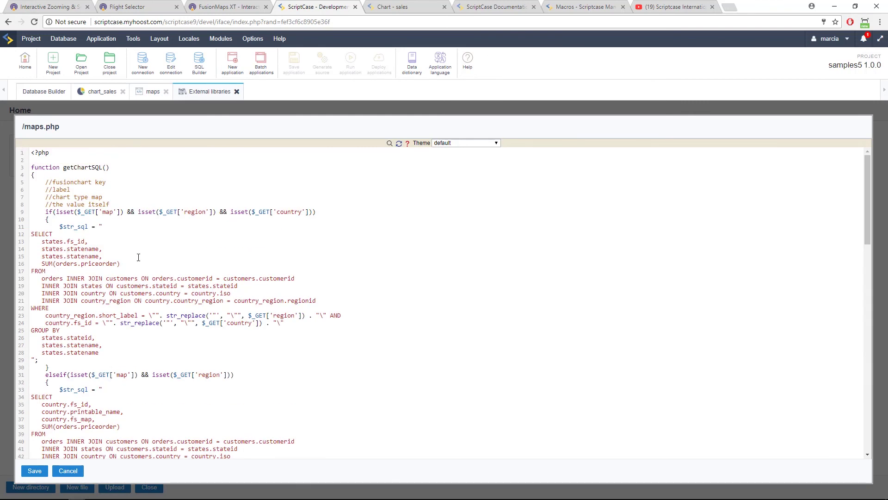
left_click(46, 243)
left_click(40, 94)
scroll(85, 301, "down", 1)
left_click(38, 429)
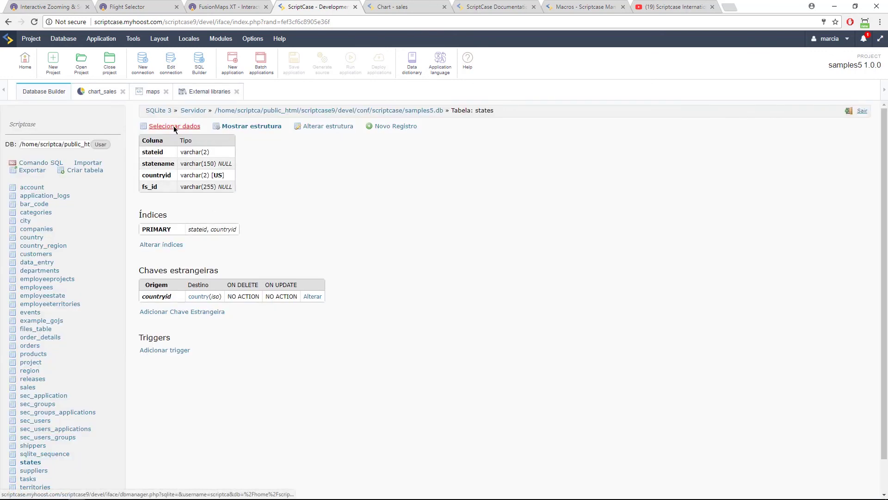
left_click(174, 125)
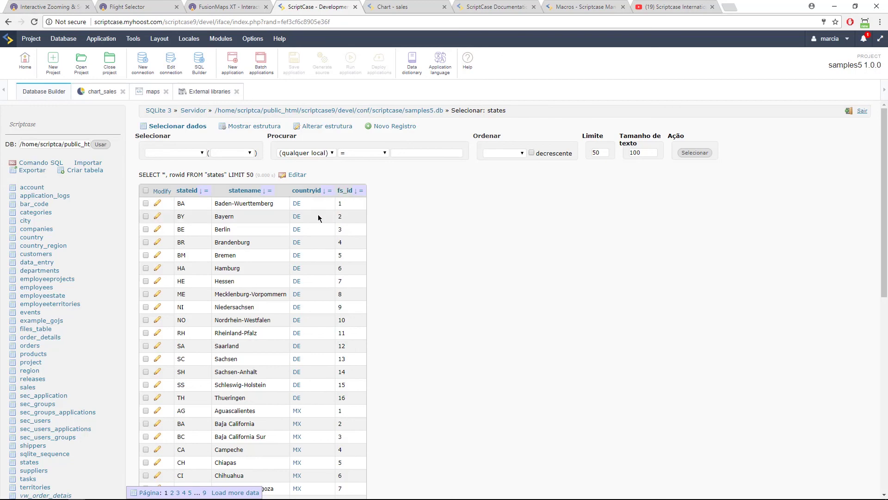
Return to maps.php and review the region query's grouping columns.
left_click(197, 94)
scroll(108, 290, "down", 5)
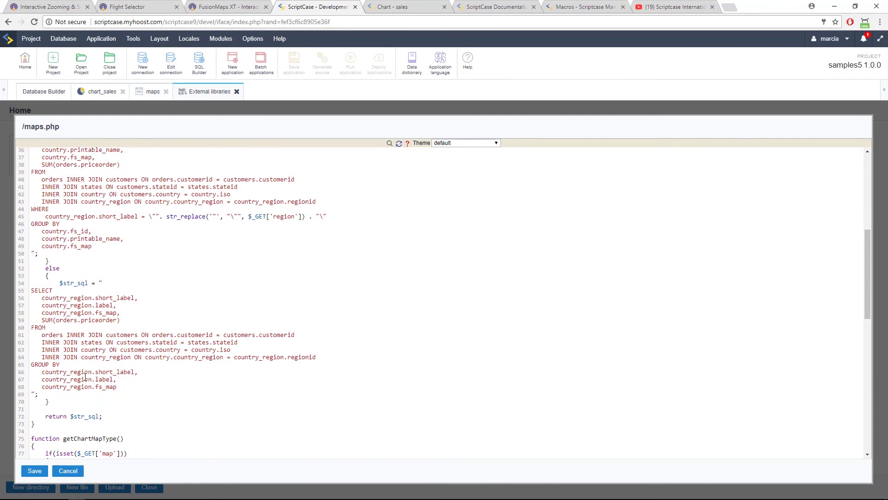
left_click(73, 373)
scroll(139, 367, "down", 5)
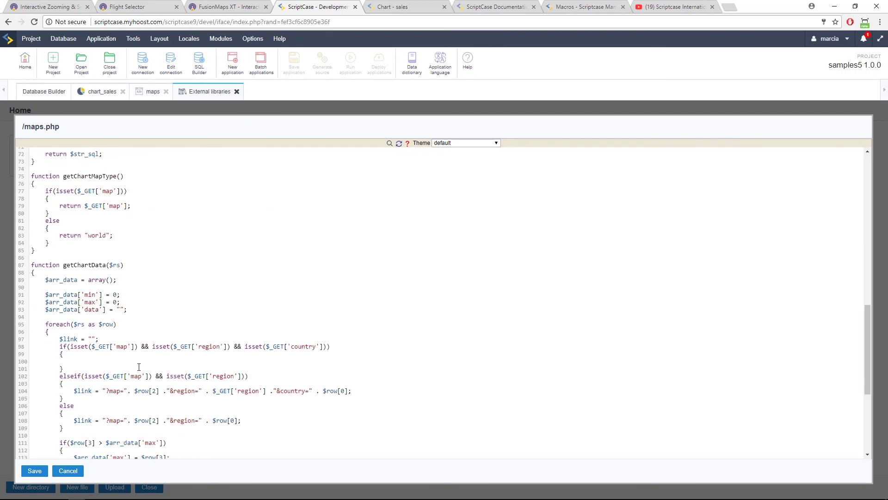
scroll(139, 366, "up", 10)
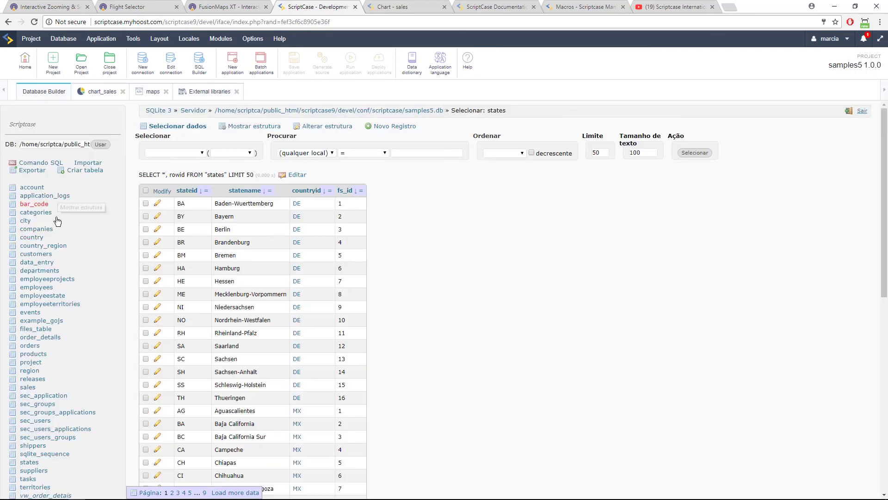
List the country table's rows, showing iso, name, country_region, fs_map and fs_id values.
left_click(32, 237)
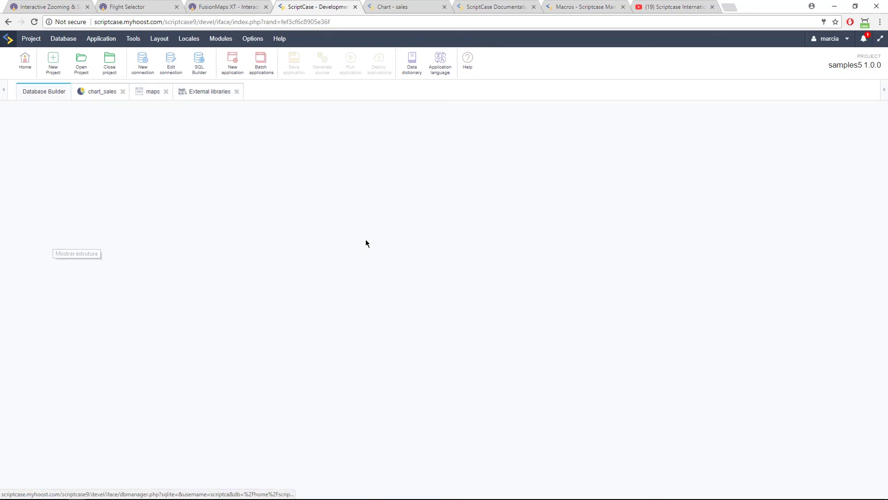
left_click(158, 126)
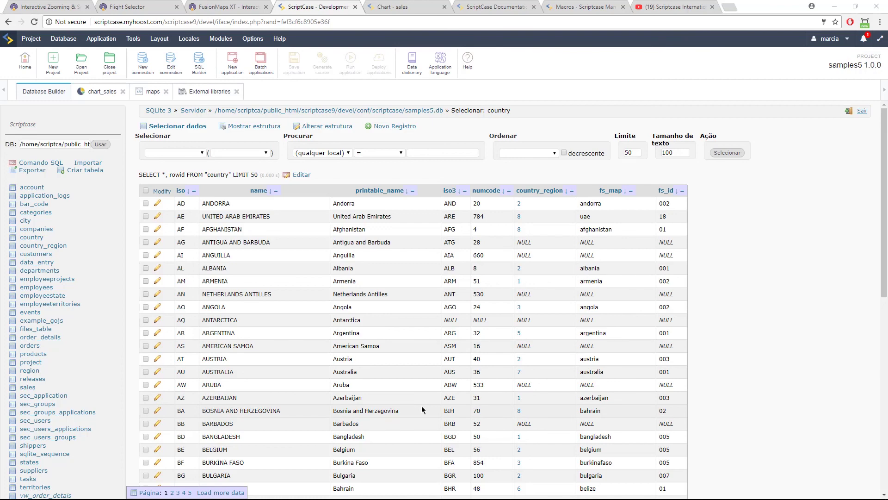
Open a new Chrome tab with an empty address bar and bring up the Windows Start menu.
left_click(734, 14)
type("m")
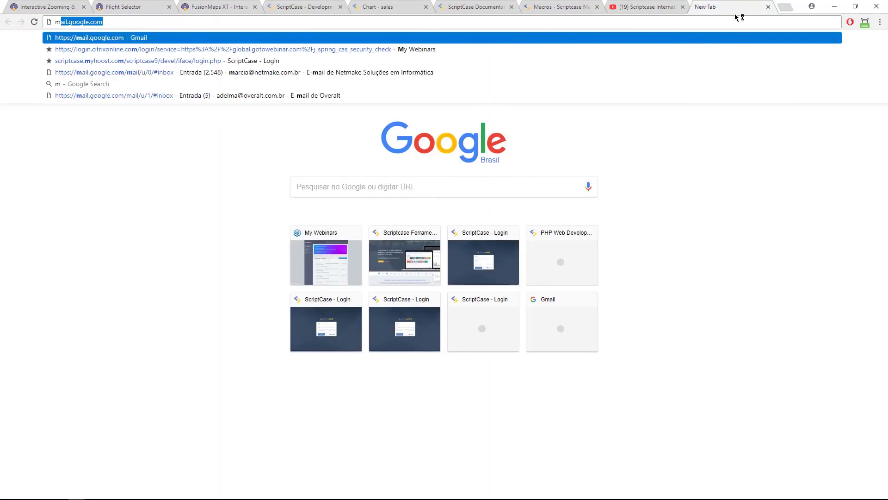
key("BackSpace")
key("BackSpace")
type("NORW")
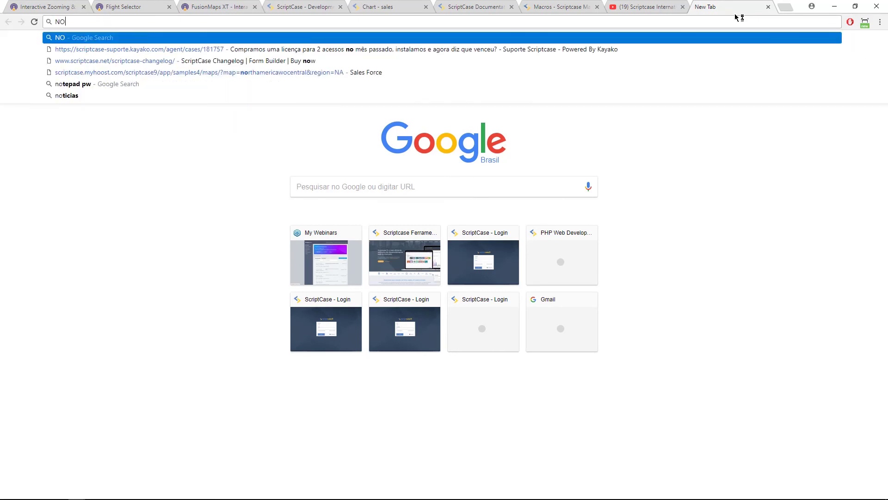
key("BackSpace")
key("BackSpace")
key("BackSpace")
key("BackSpace")
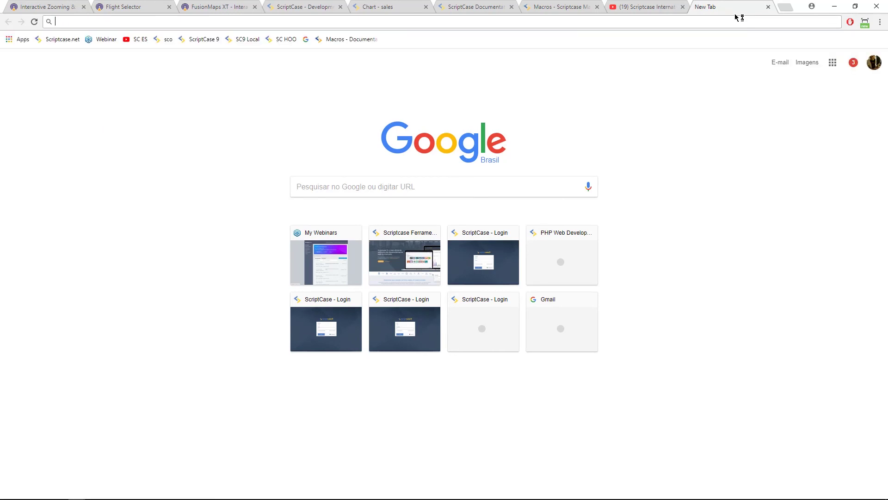
key("super")
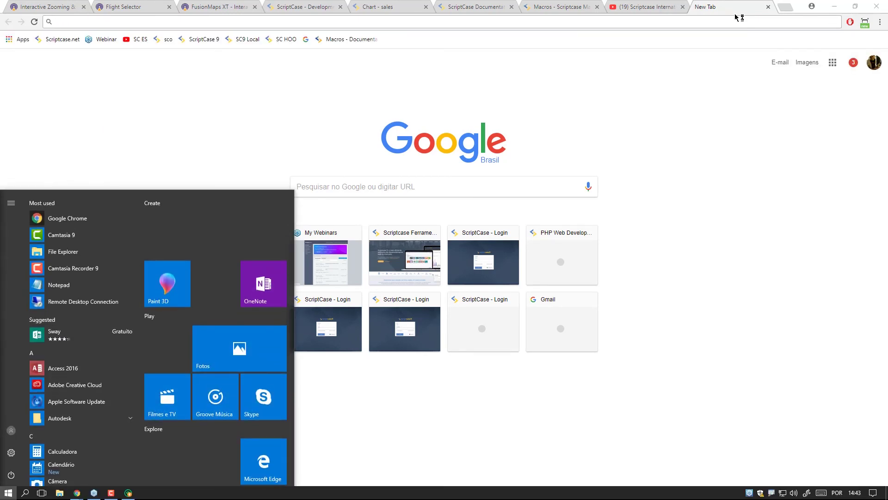
Launch Notepad from Start search and type the presenter's e-mail address into the new document.
type("notepad")
key("Return")
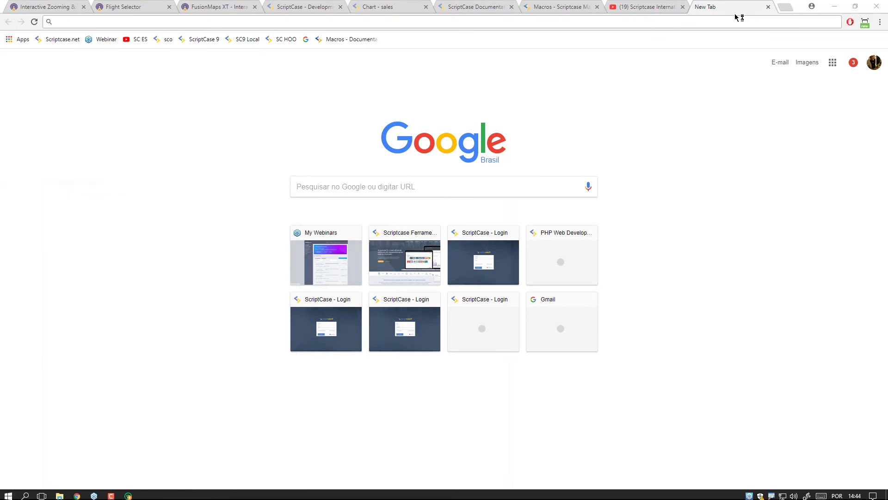
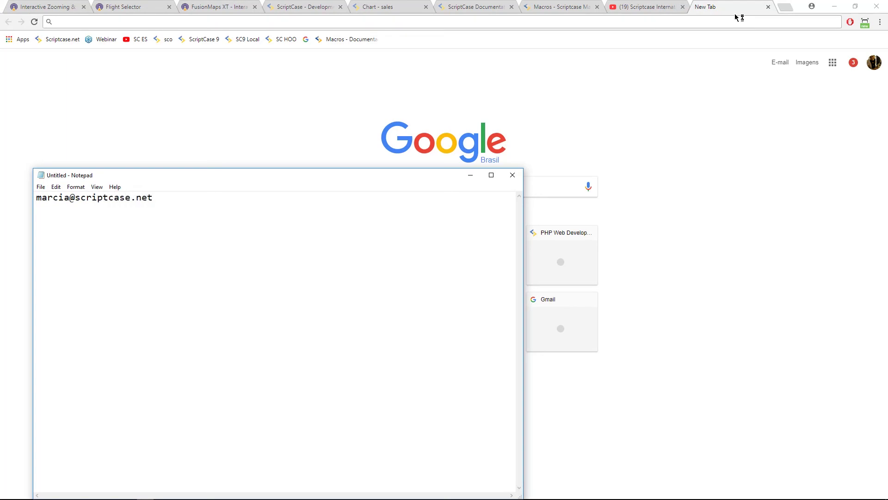